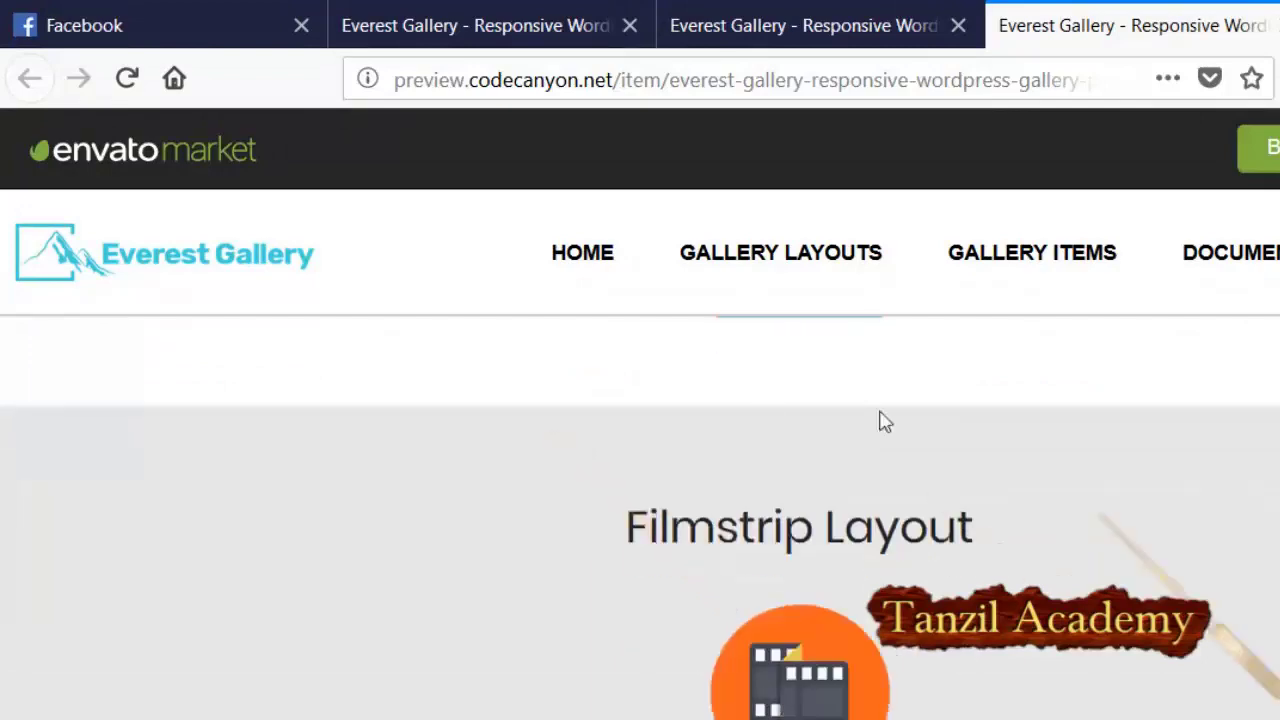
# Zoom the Everest Gallery preview page out to 80% and examine its filmstrip and article-style gallery layout demos.
pyautogui.hotkey('ctrl', '-')
pyautogui.hotkey('ctrl', '+')
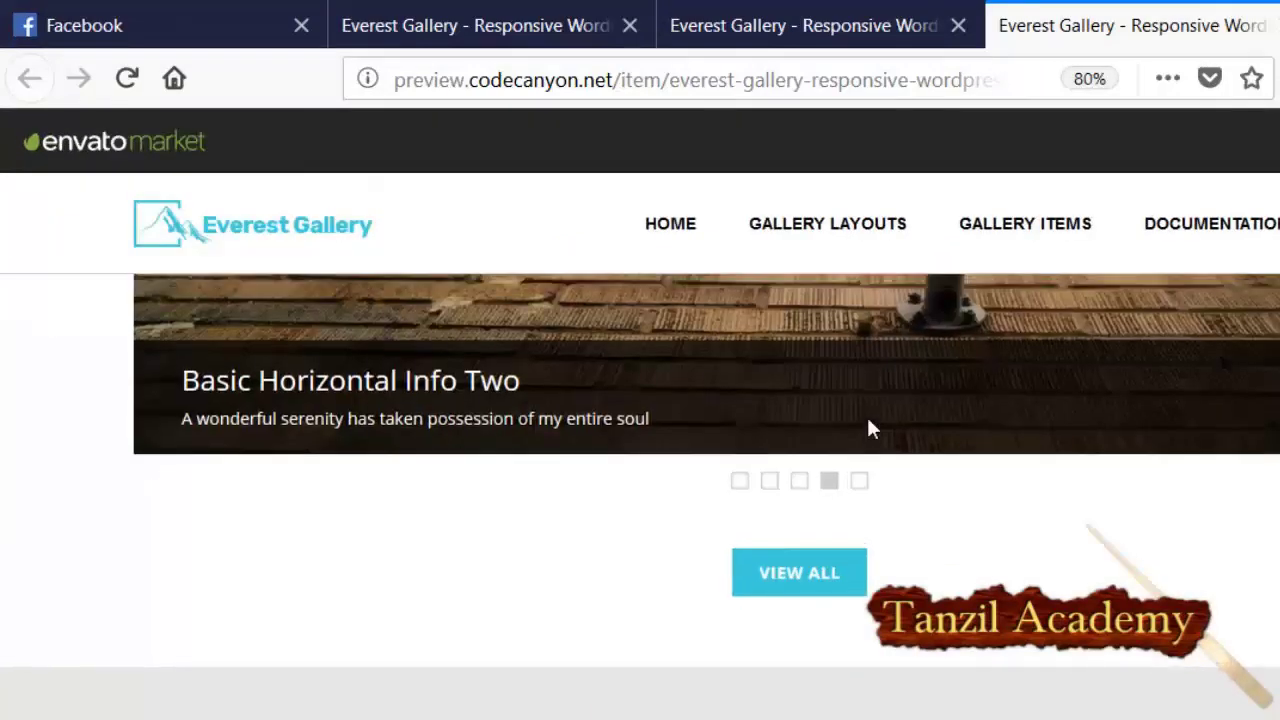
pyautogui.scroll(-3, 868, 429)
pyautogui.scroll(-4, 869, 428)
pyautogui.scroll(4, 596, 427)
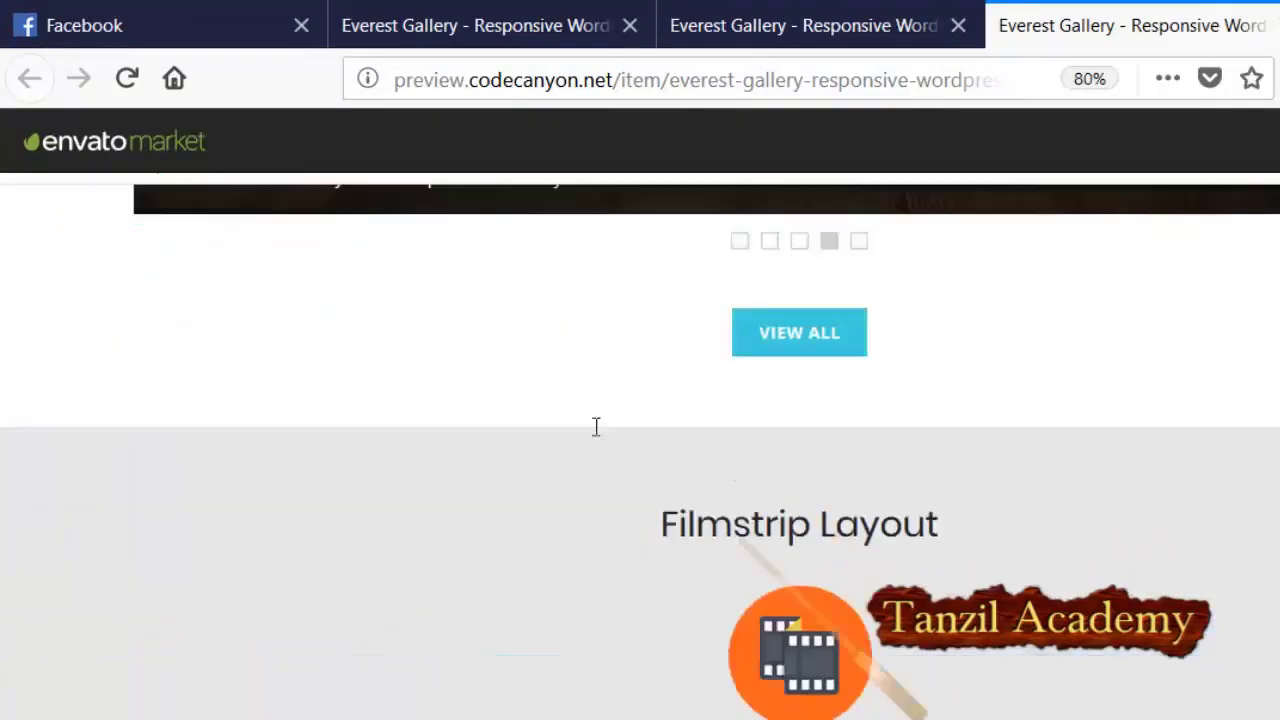
pyautogui.scroll(-10, 741, 440)
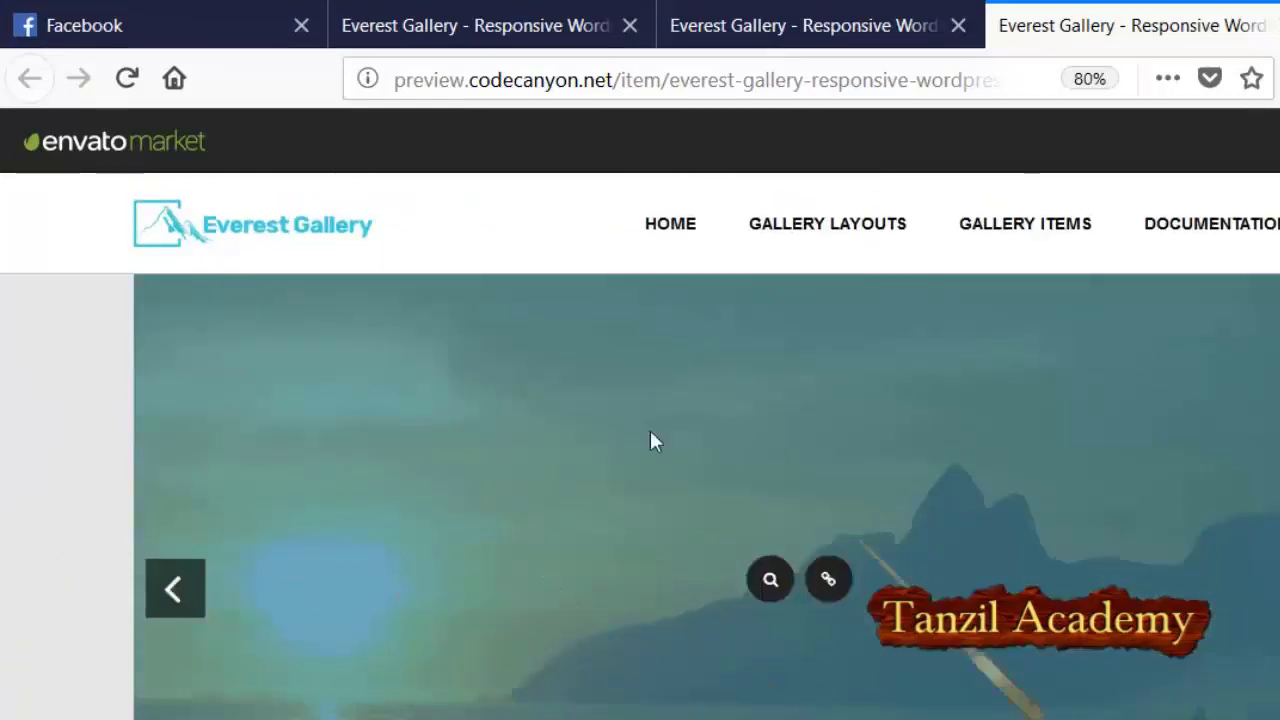
pyautogui.scroll(-6, 851, 451)
pyautogui.scroll(-10, 1034, 380)
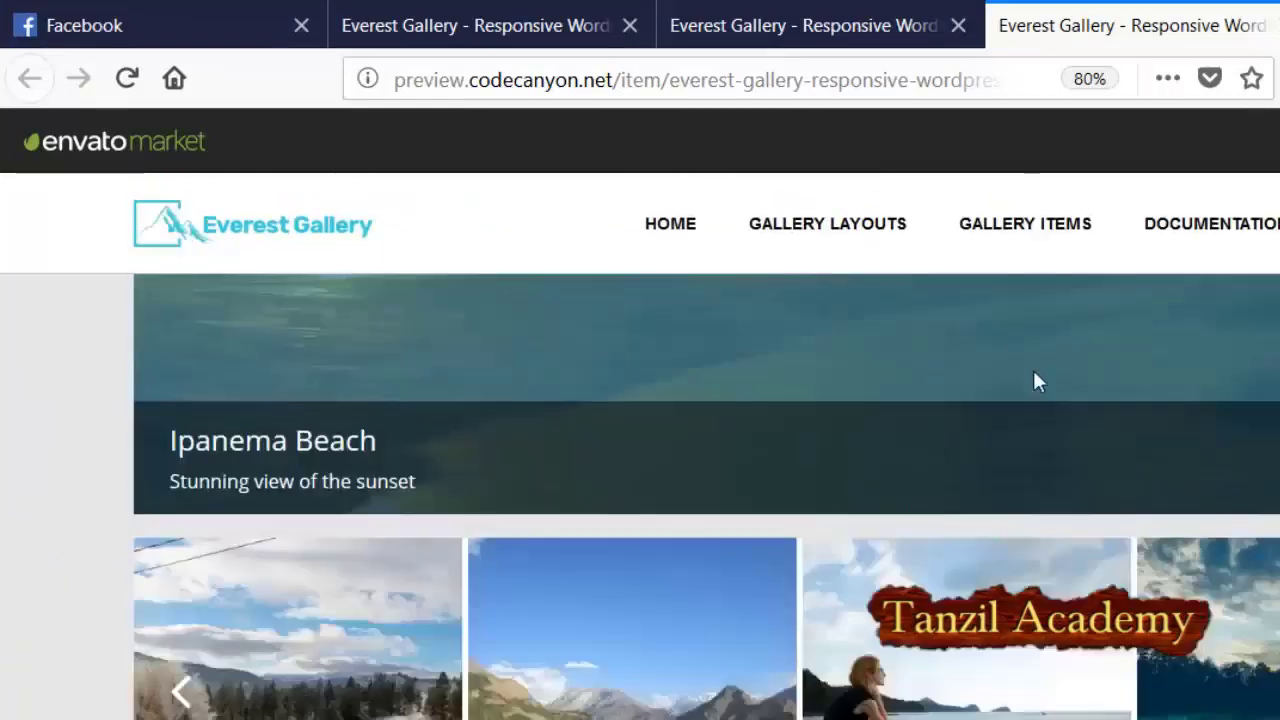
pyautogui.scroll(-10, 588, 406)
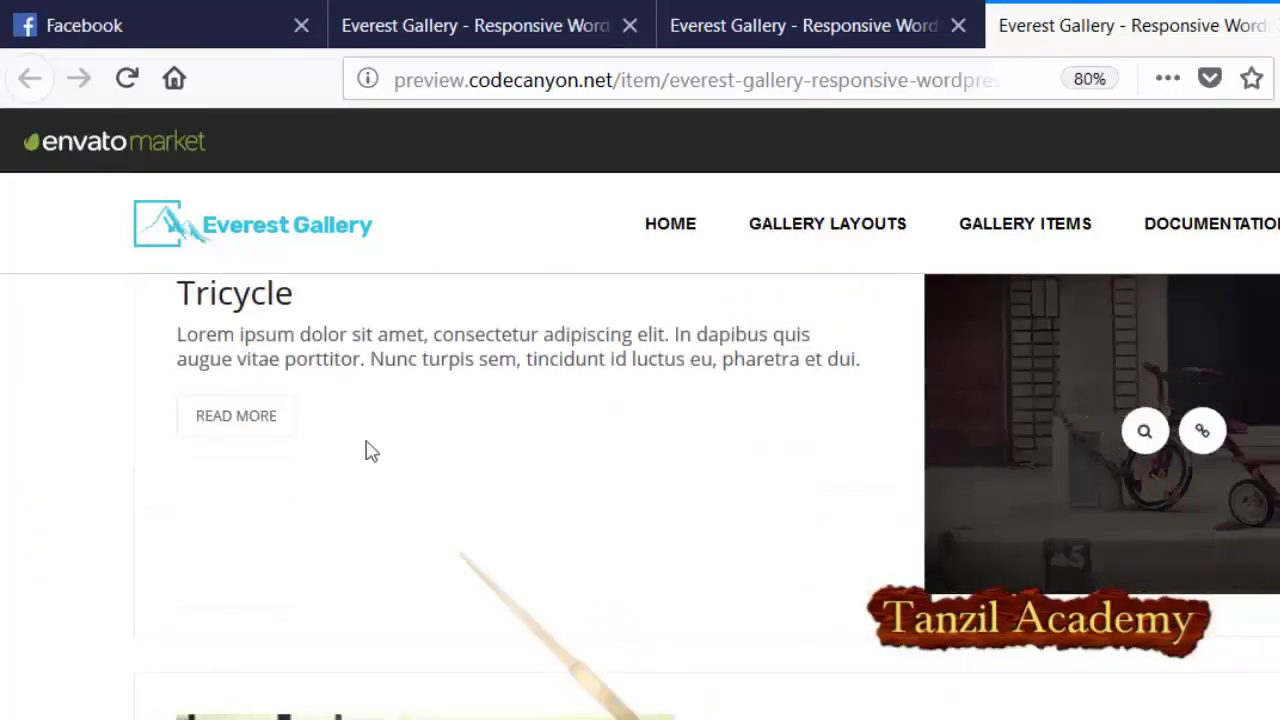
pyautogui.scroll(-20, 367, 451)
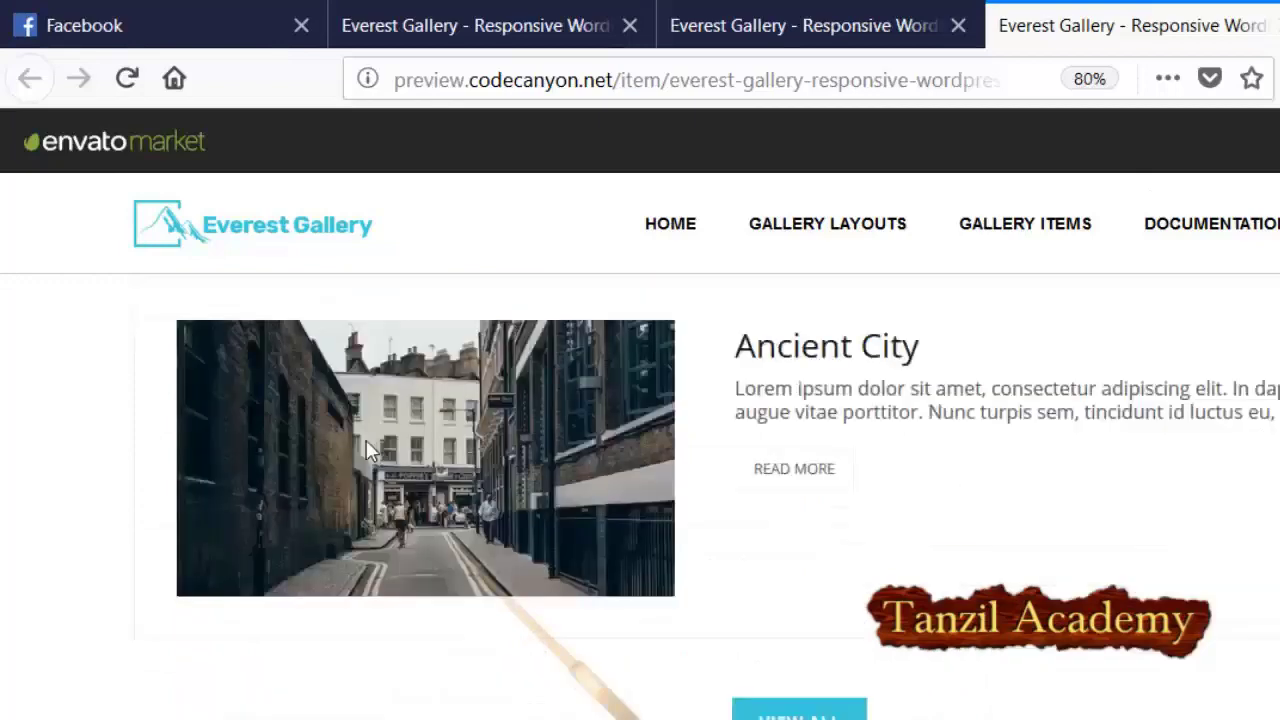
pyautogui.scroll(-6, 367, 451)
pyautogui.scroll(-4, 790, 480)
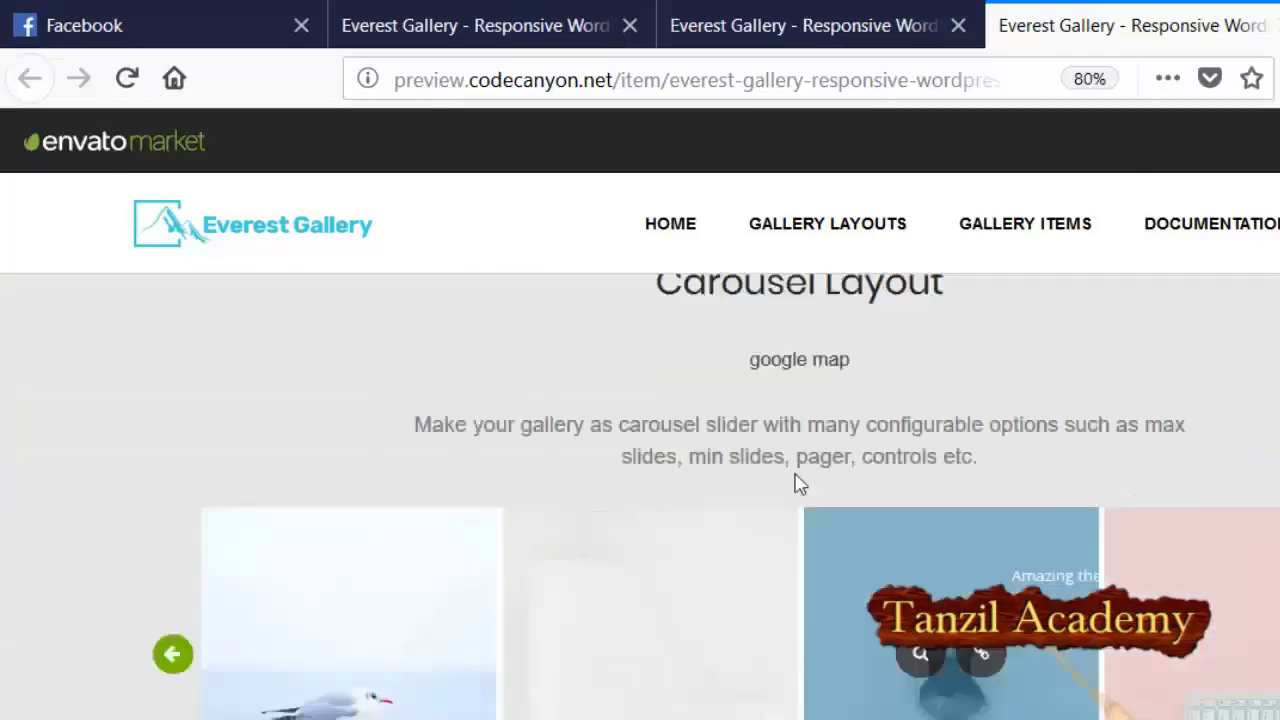
# Examine the Carousel Layout demo and the author, pricing and other plugins sections of the preview page.
pyautogui.scroll(-6, 800, 483)
pyautogui.scroll(2, 563, 314)
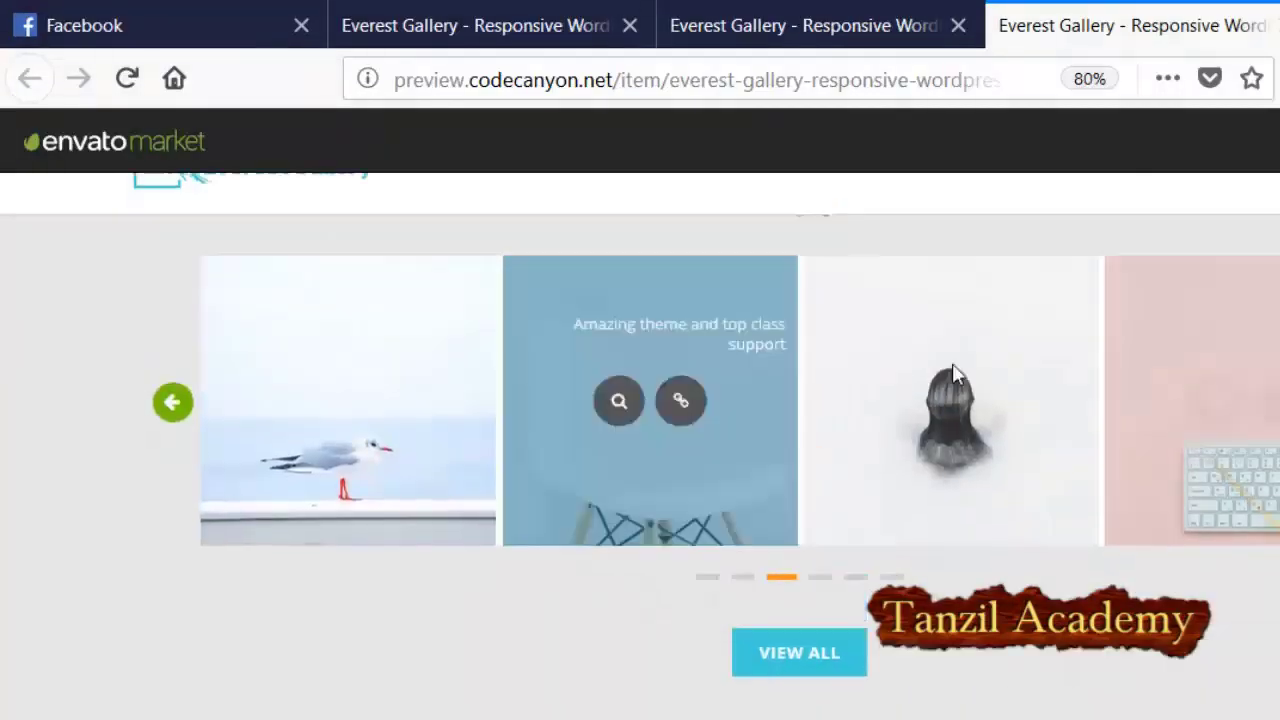
pyautogui.scroll(-10, 742, 394)
pyautogui.scroll(4, 742, 394)
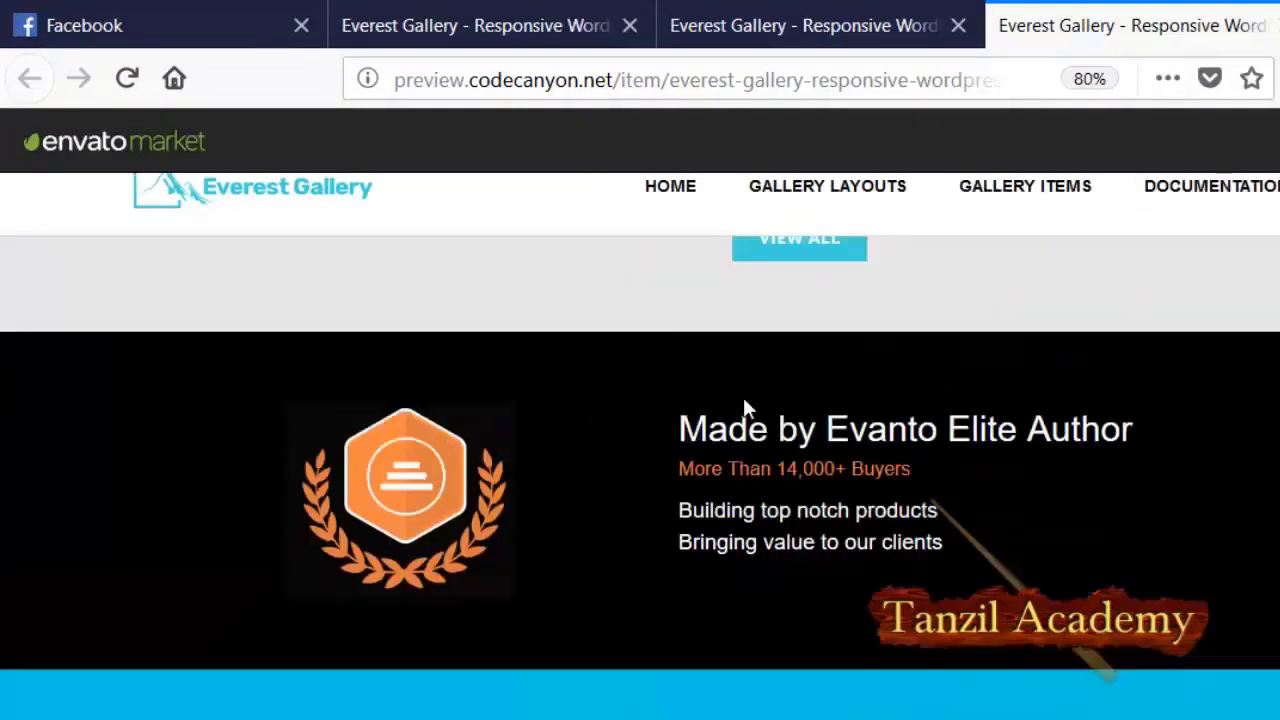
pyautogui.scroll(1, 743, 406)
pyautogui.scroll(-8, 829, 440)
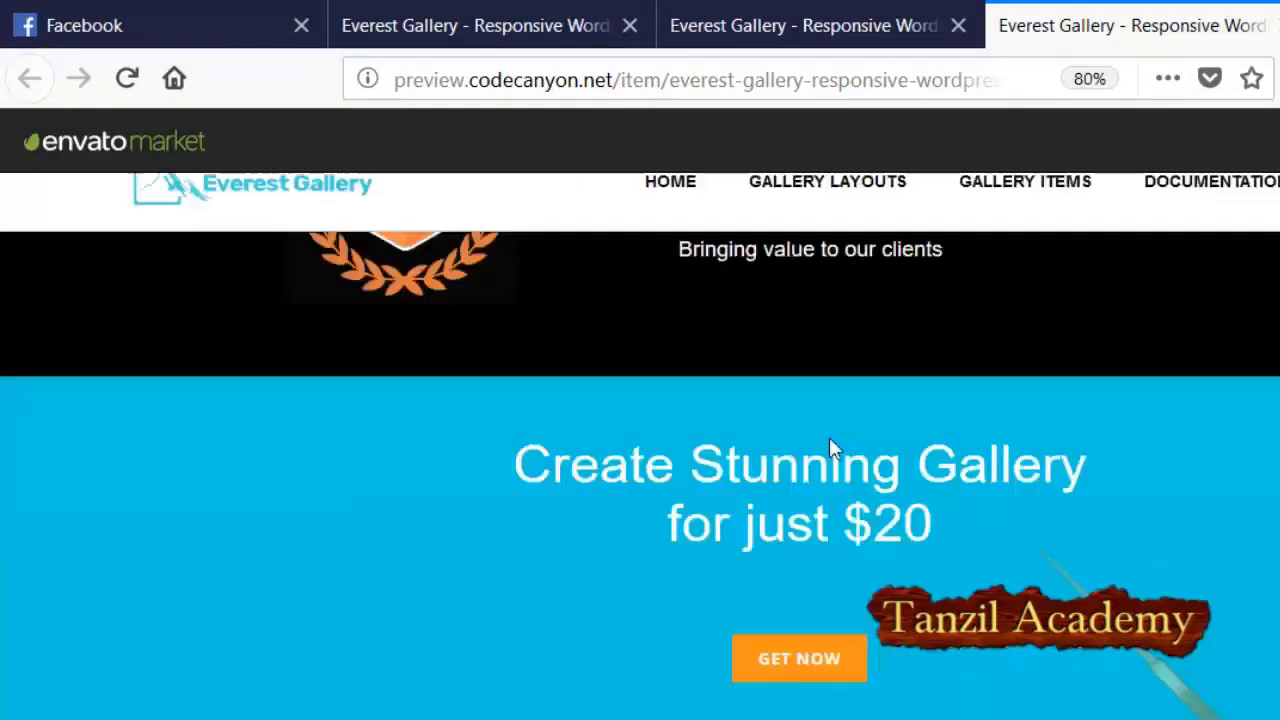
pyautogui.scroll(3, 829, 440)
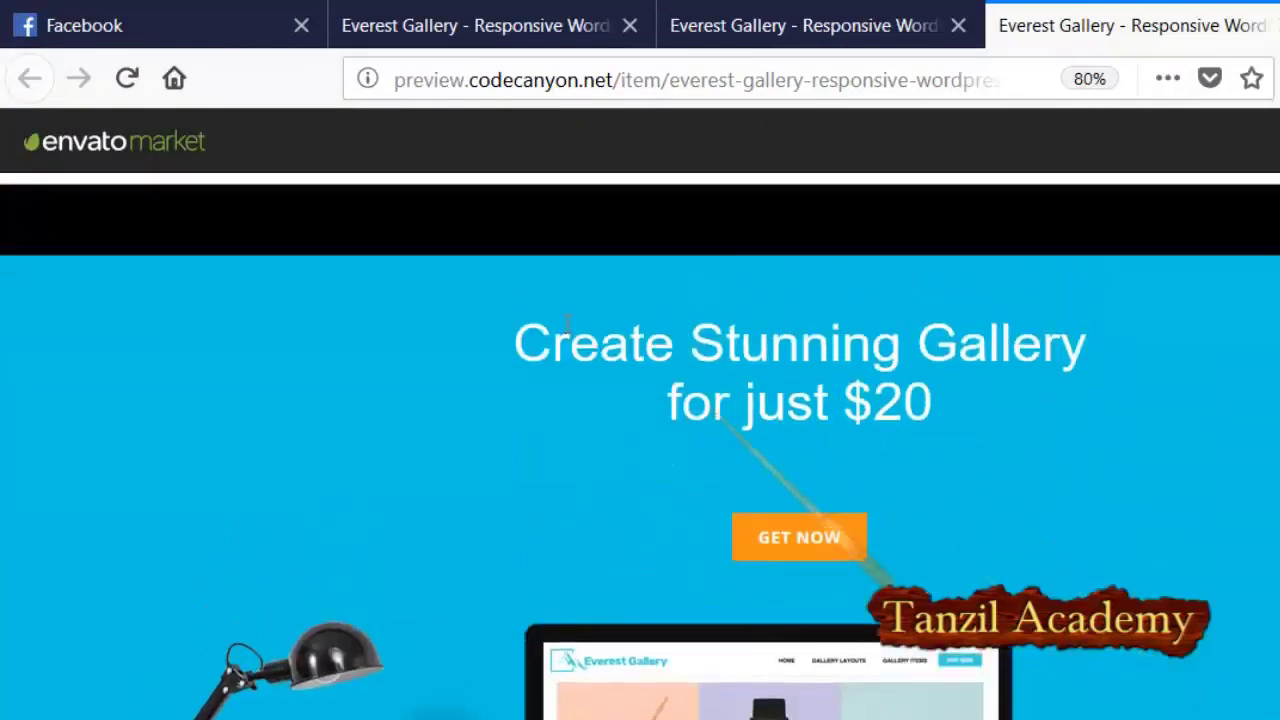
pyautogui.scroll(-10, 753, 340)
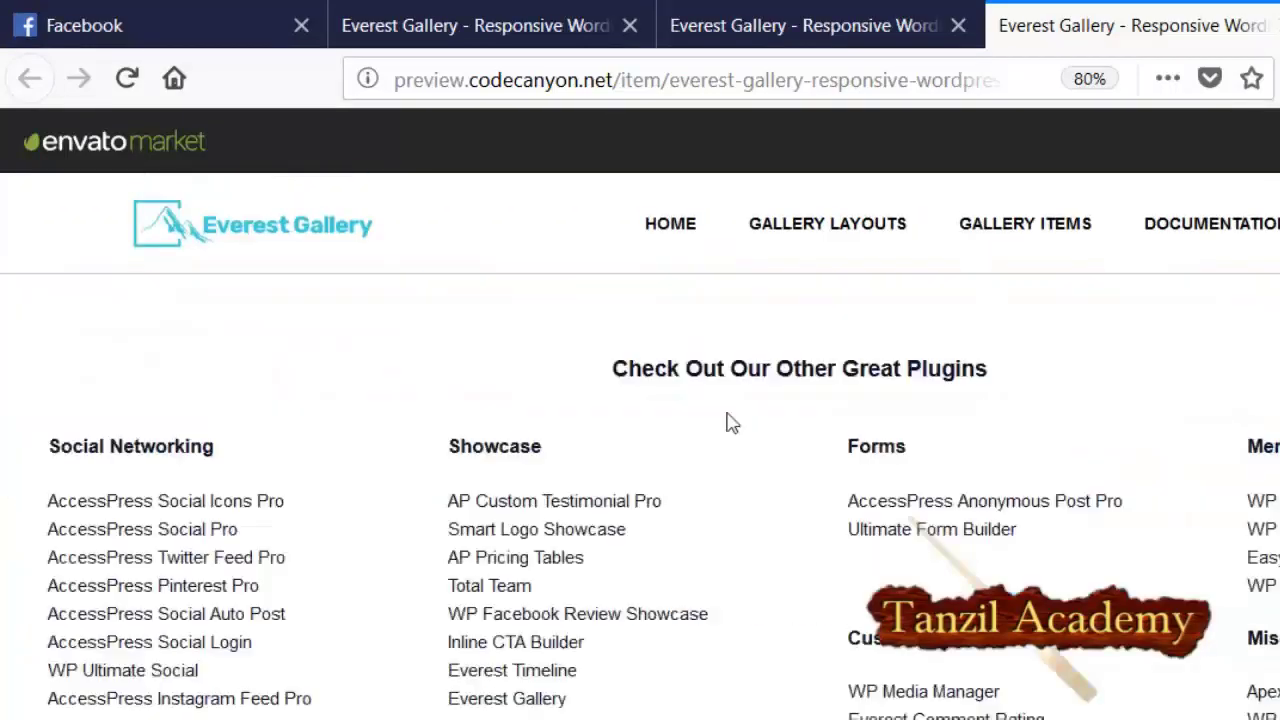
# Look back through the preview page's carousel layout demo and the sections around Masonry Layout.
pyautogui.press('Home')
pyautogui.scroll(-15, 760, 400)
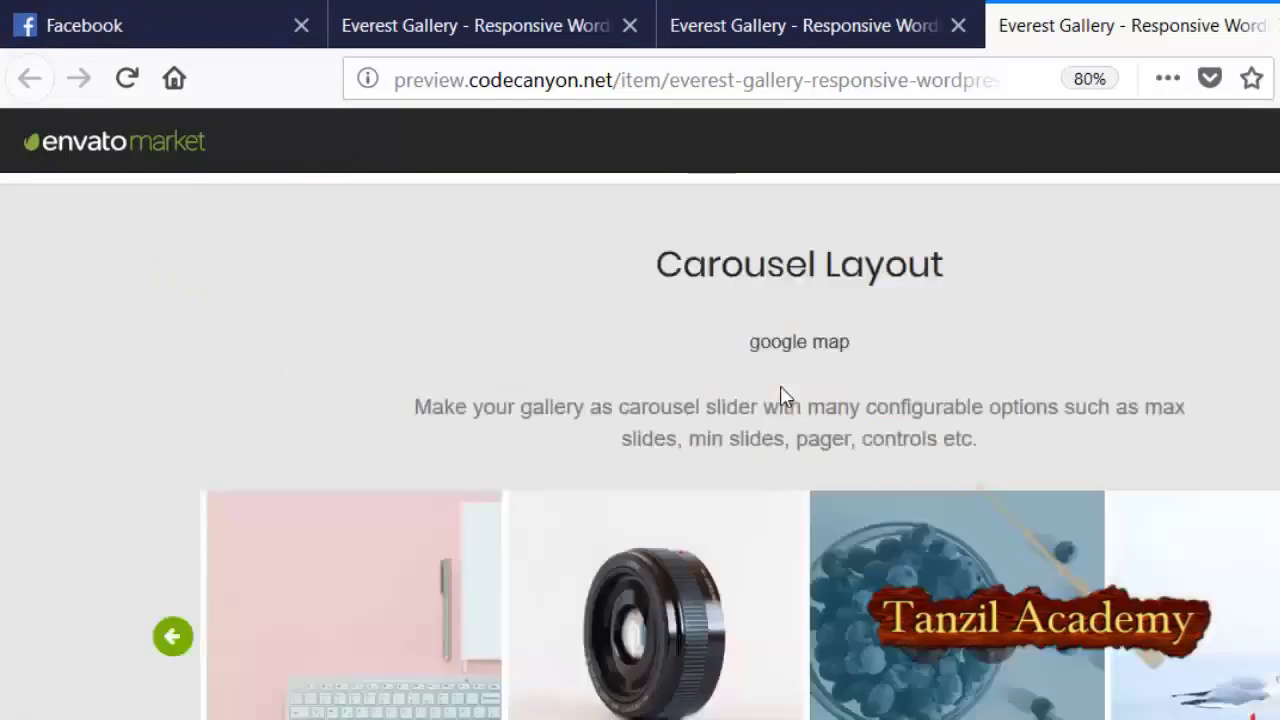
pyautogui.scroll(-20, 785, 385)
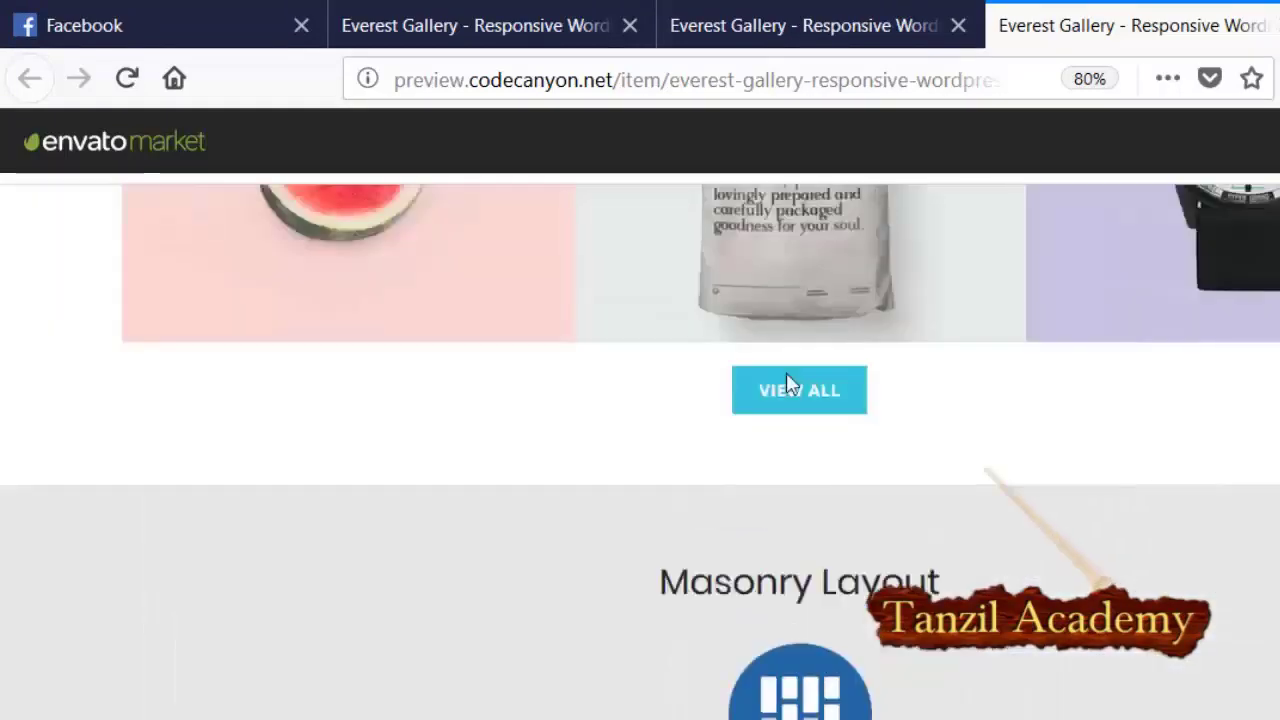
pyautogui.click(786, 385)
# Switch to the plugin's screenshots and CodeCanyon item page, and examine its feature list, sample galleries and item details.
pyautogui.click(665, 14)
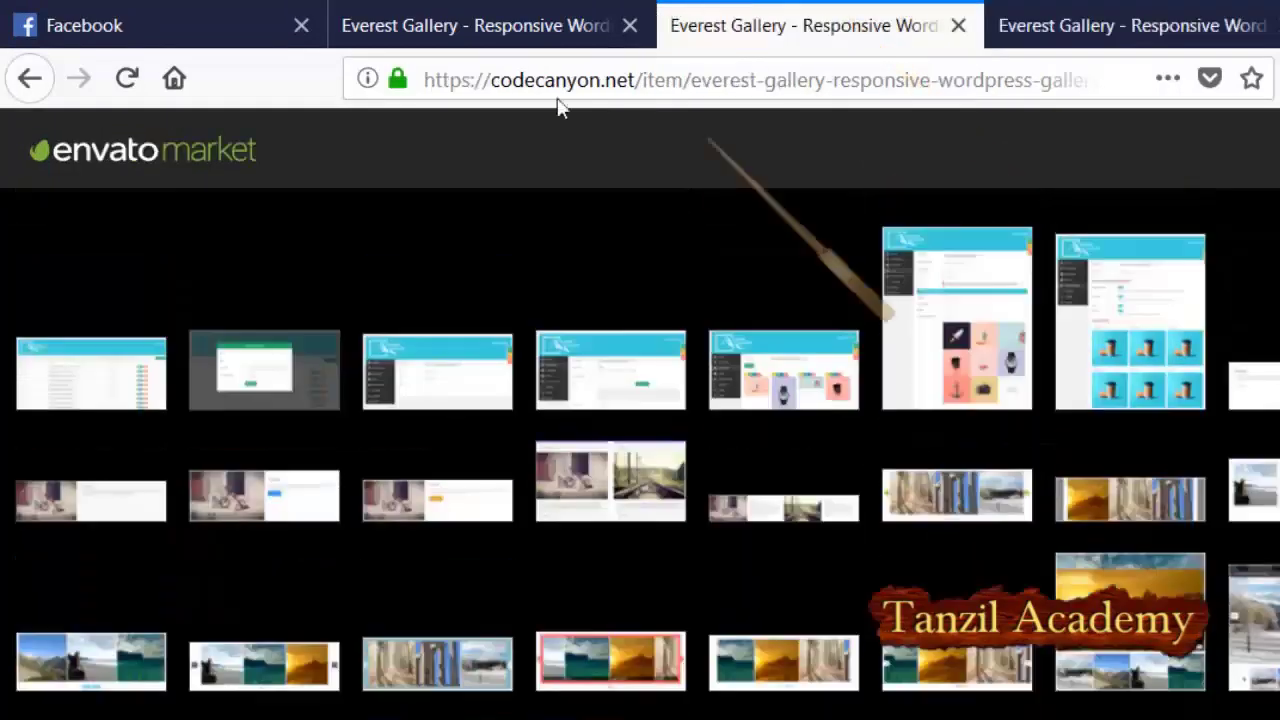
pyautogui.click(443, 14)
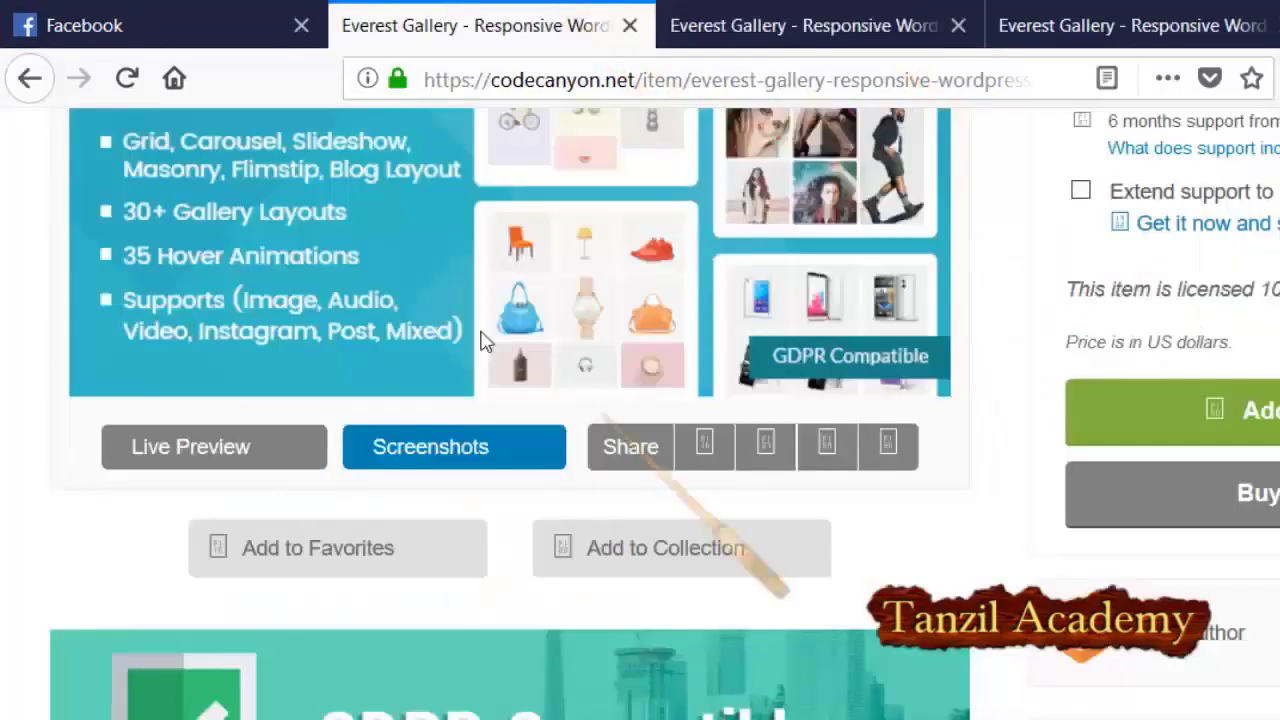
pyautogui.scroll(6, 483, 337)
pyautogui.scroll(-2, 482, 340)
pyautogui.scroll(-20, 482, 342)
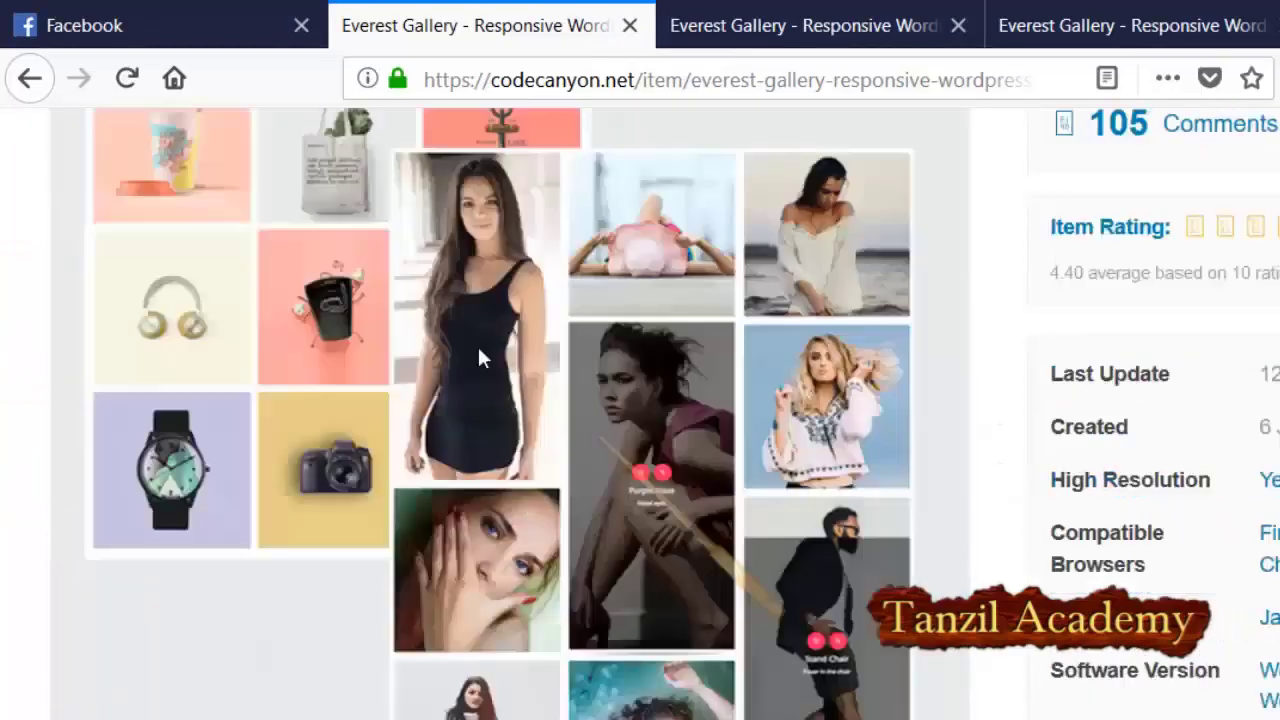
pyautogui.scroll(5, 484, 358)
pyautogui.scroll(-5, 484, 358)
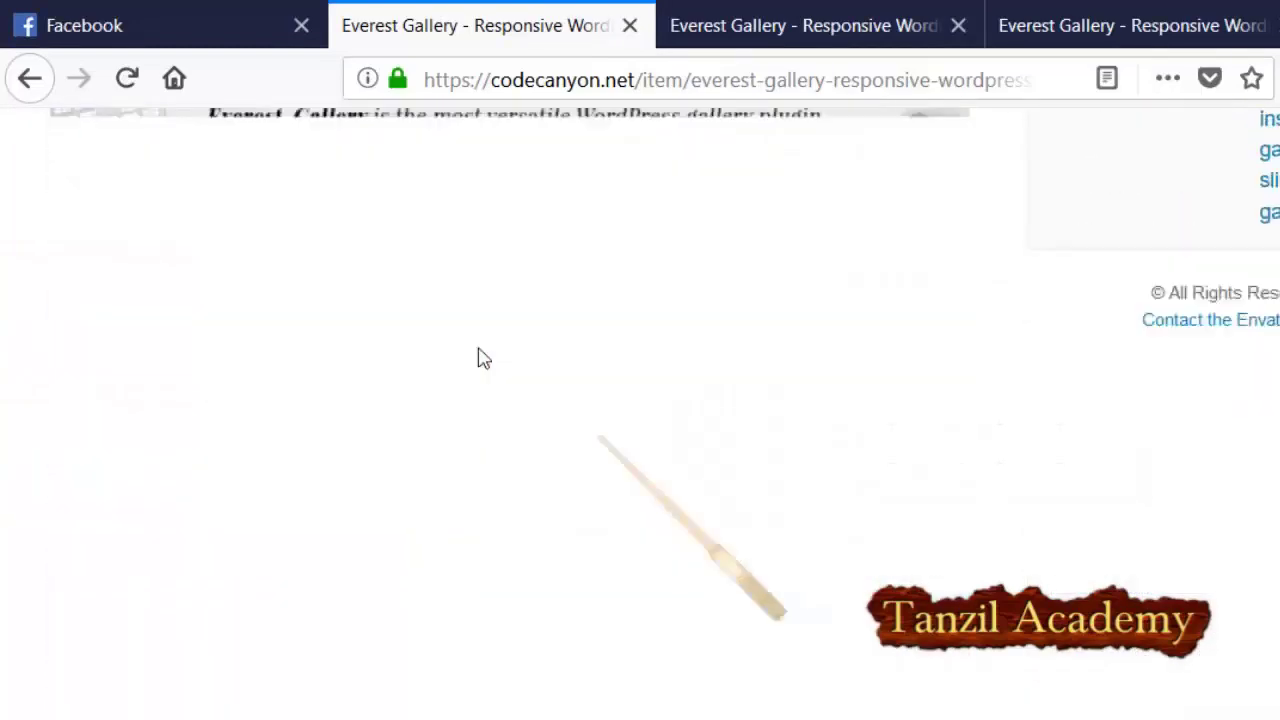
pyautogui.scroll(20, 480, 345)
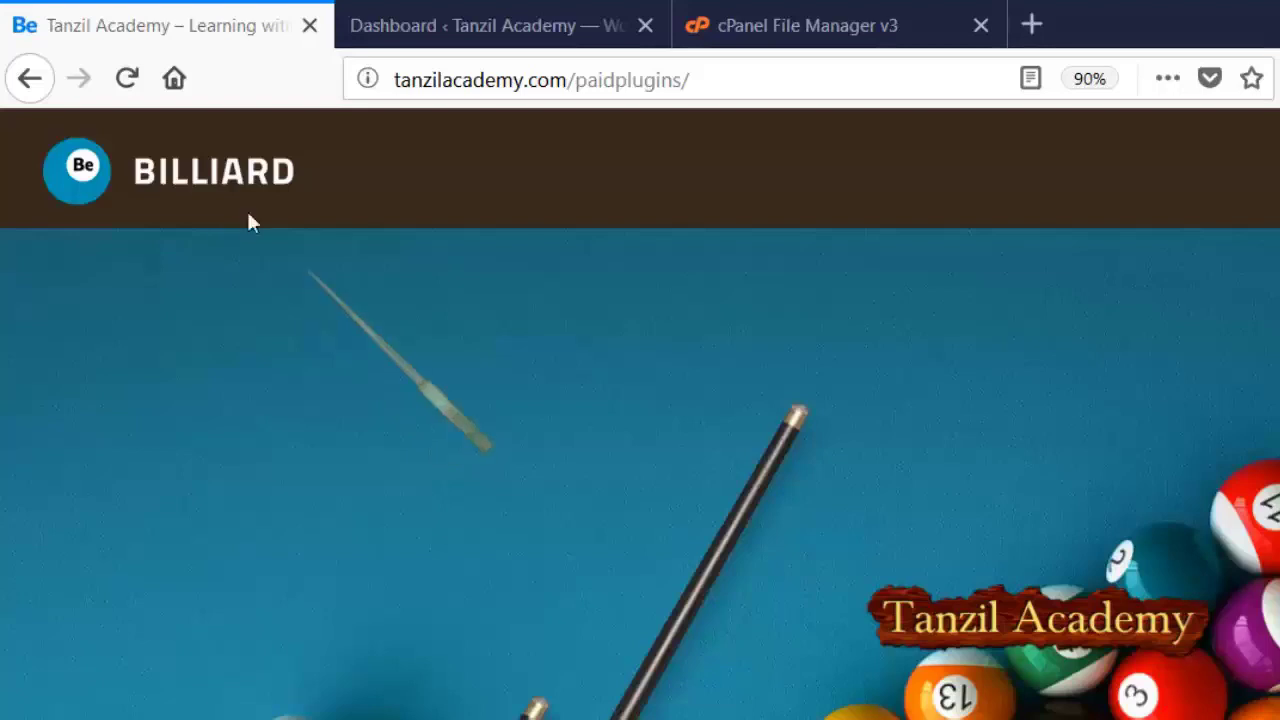
# Switch to cPanel File Manager and open the file upload page for the paidplugins site's wp-content/plugins folder under public_html.
pyautogui.click(388, 14)
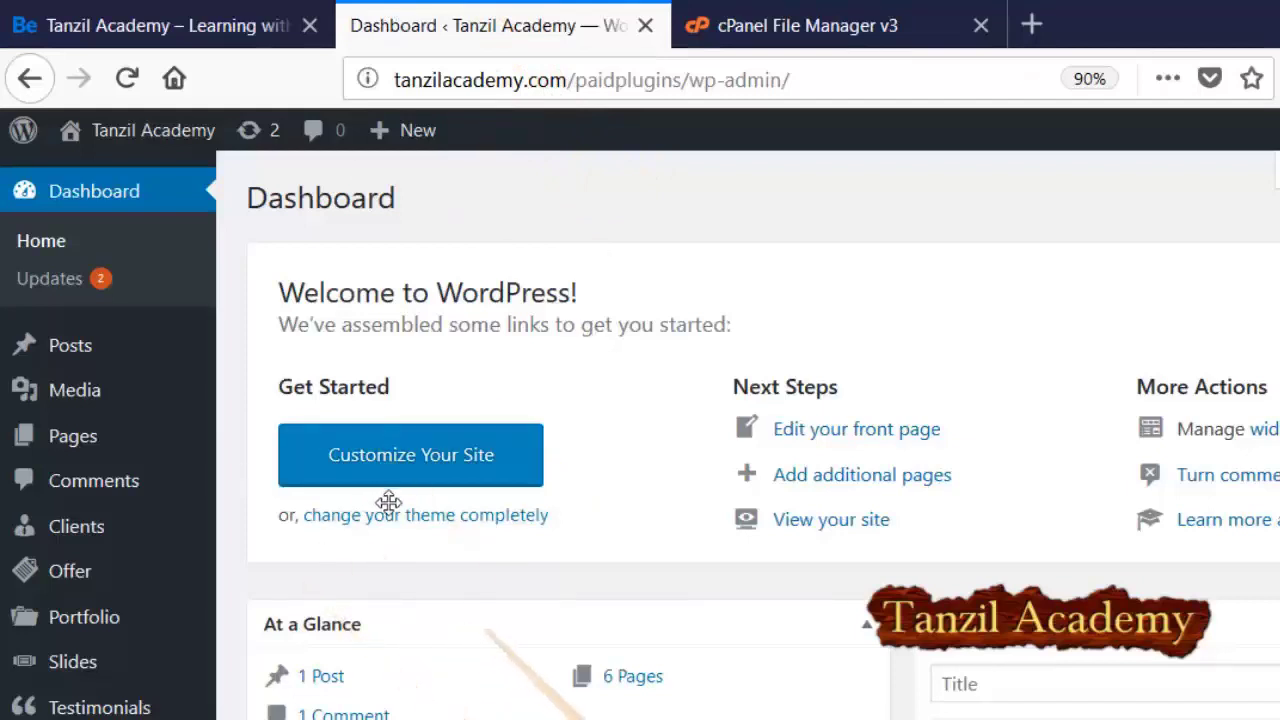
pyautogui.click(690, 22)
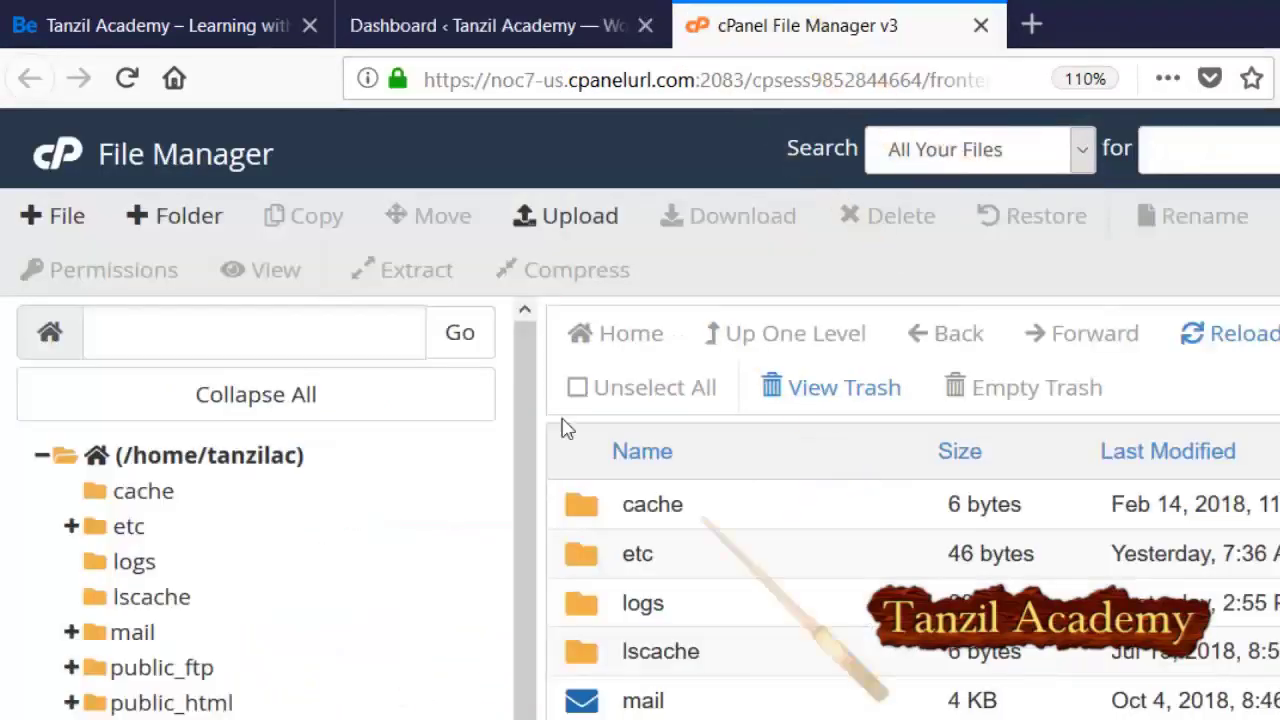
pyautogui.scroll(-2, 583, 630)
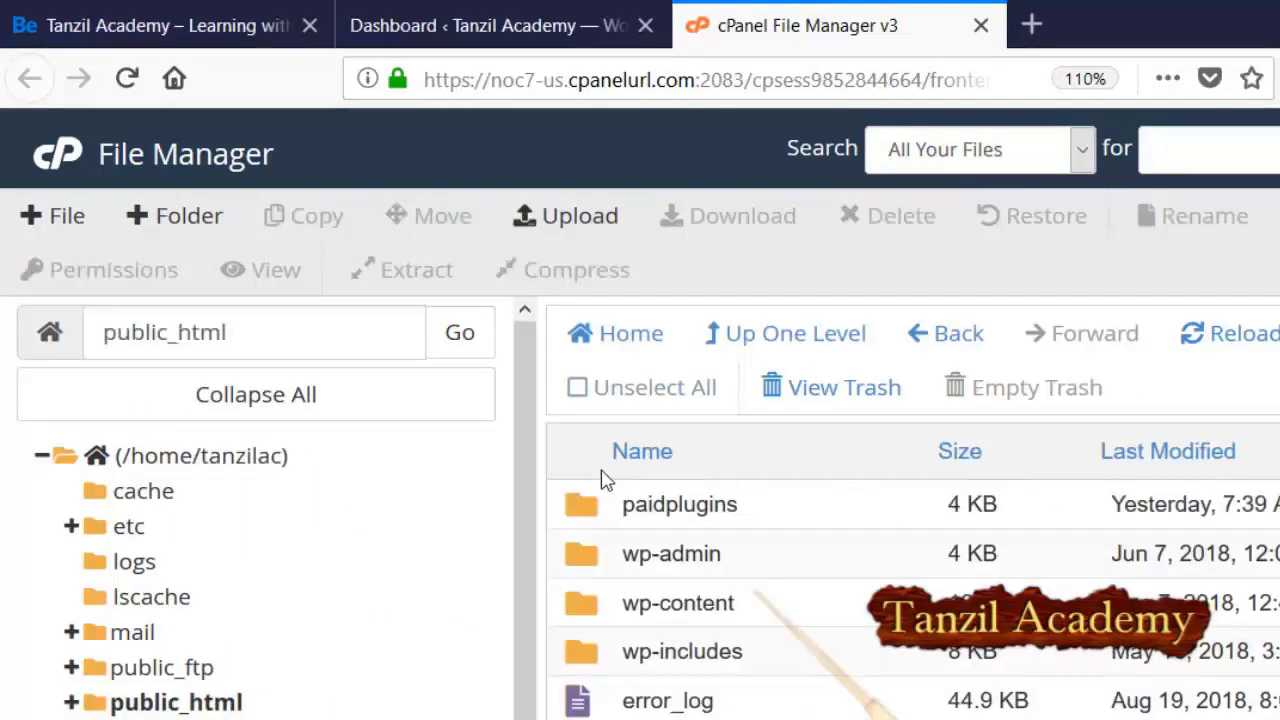
pyautogui.doubleClick(617, 495)
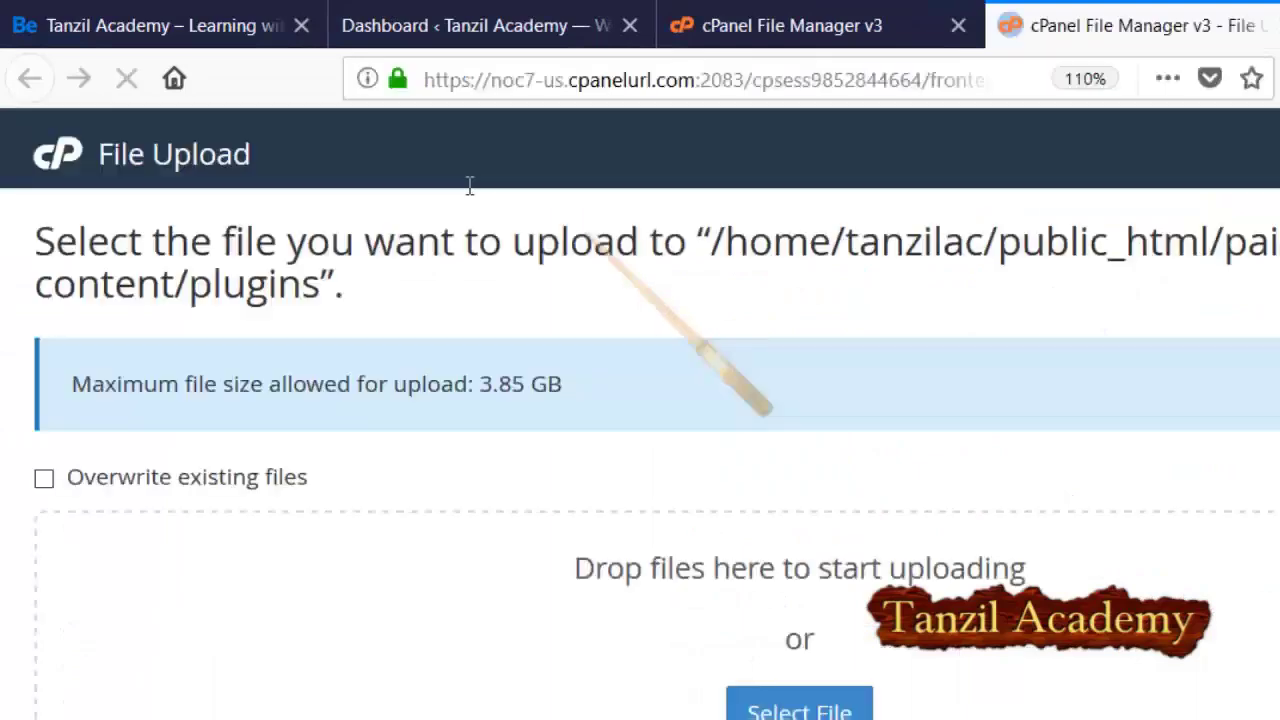
# Upload Everest Gallery - Responsive WordPress Gallery Plugin.zip from the Desktop to the plugins folder.
pyautogui.click(647, 582)
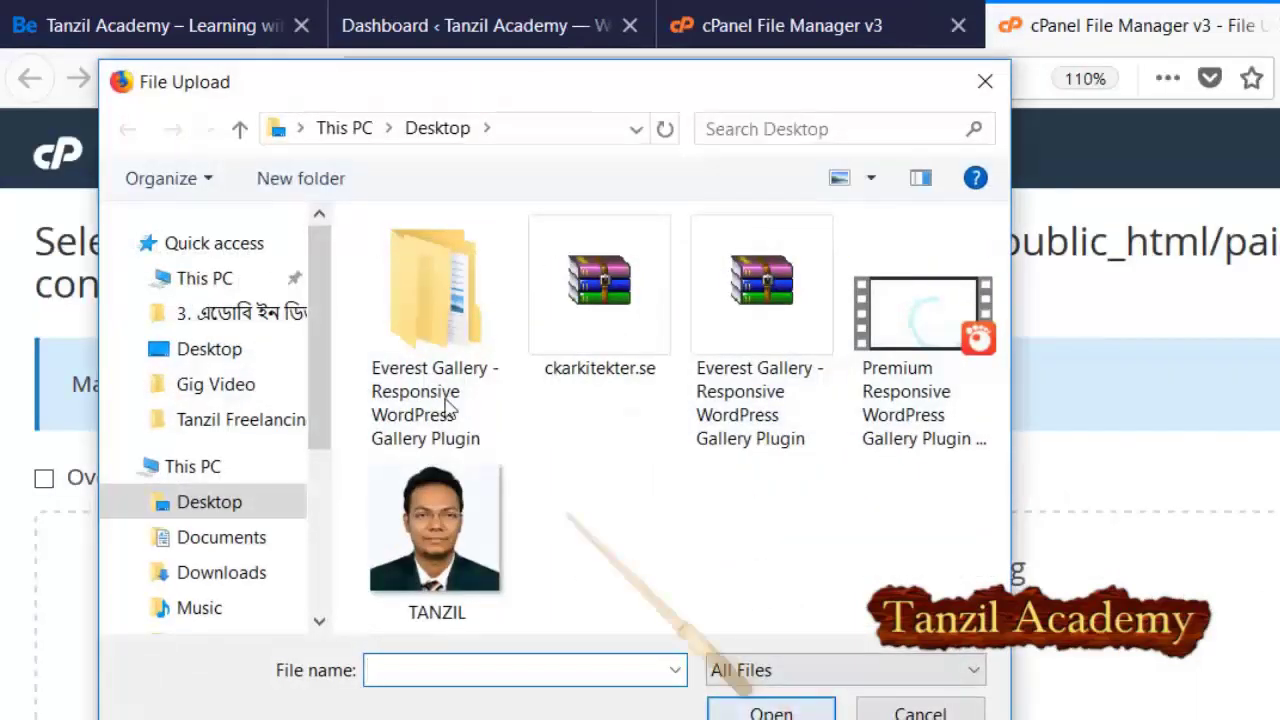
pyautogui.doubleClick(760, 285)
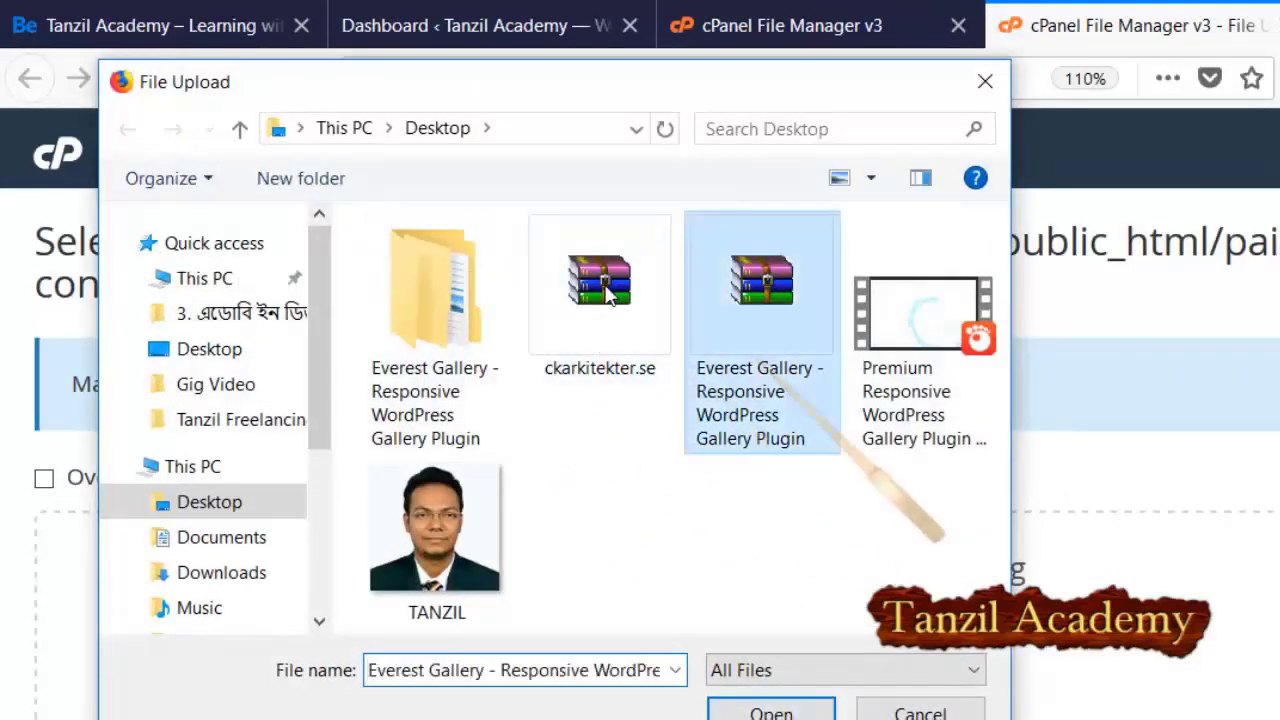
pyautogui.scroll(-2, 643, 480)
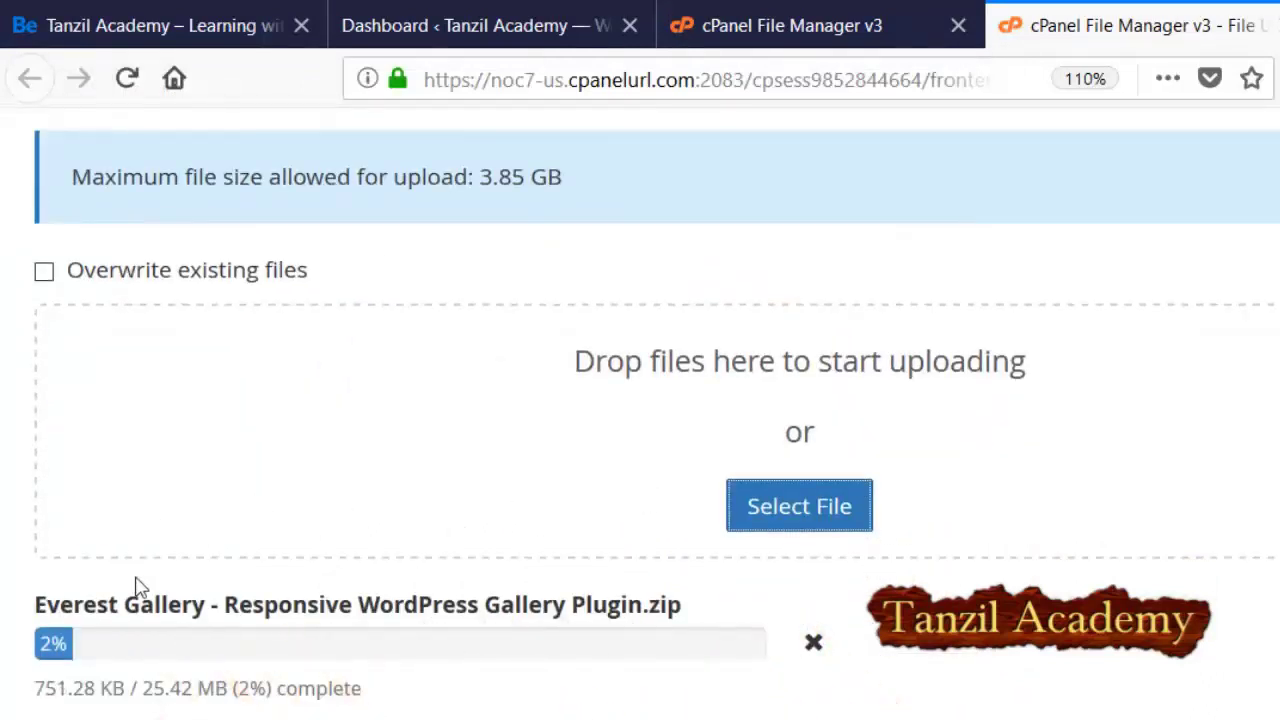
pyautogui.click(423, 22)
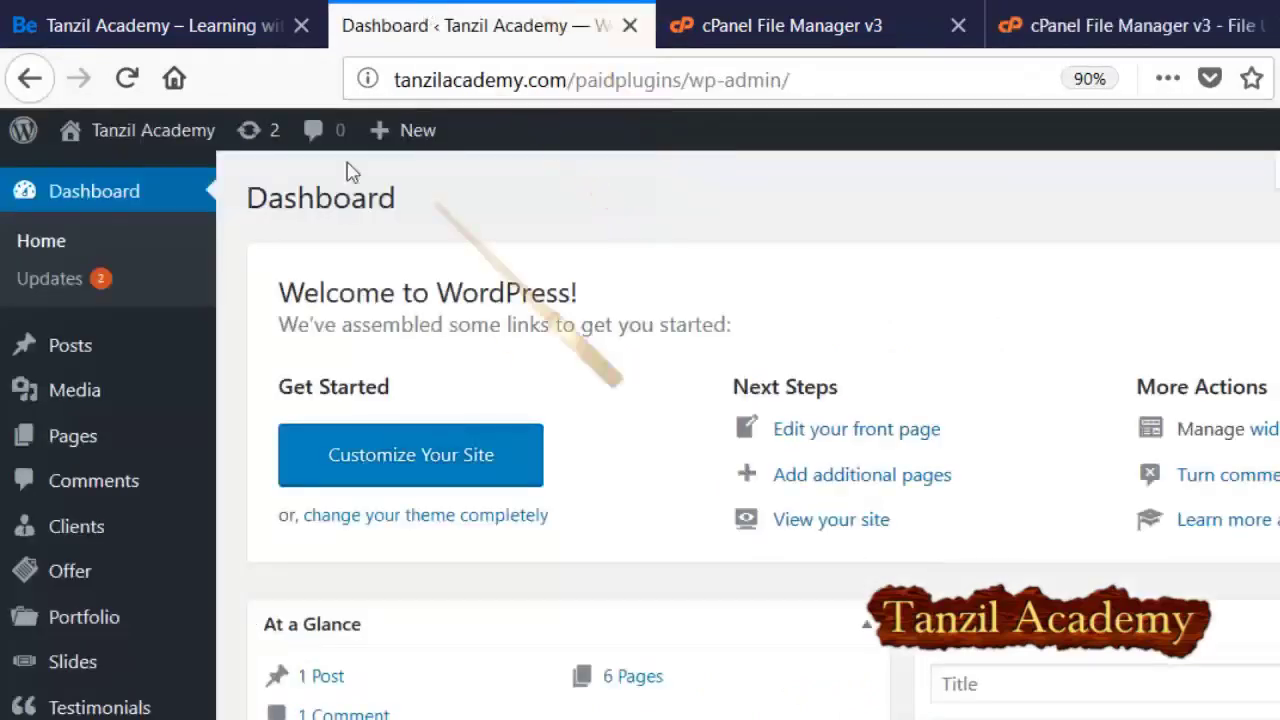
pyautogui.click(850, 12)
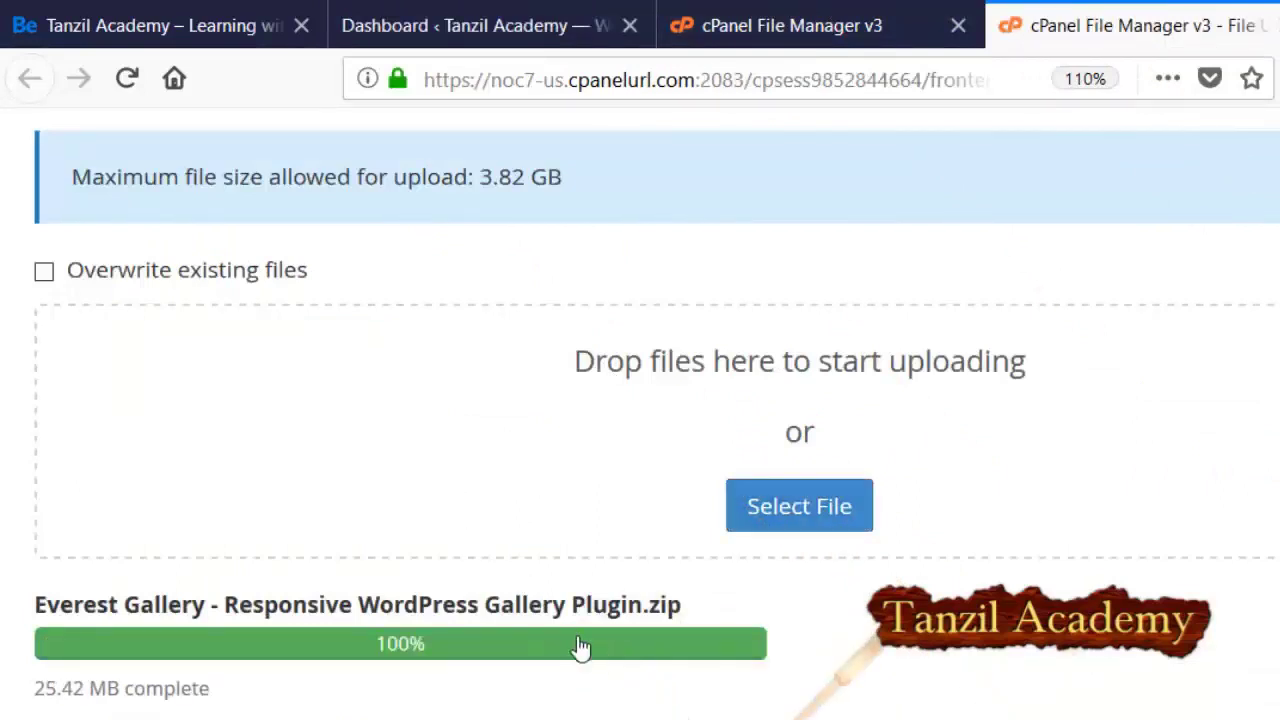
# Close the upload page, extract the uploaded Everest Gallery zip in the plugins folder, and dismiss the extraction results.
pyautogui.hotkey('ctrl', 'w')
pyautogui.scroll(-4, 658, 562)
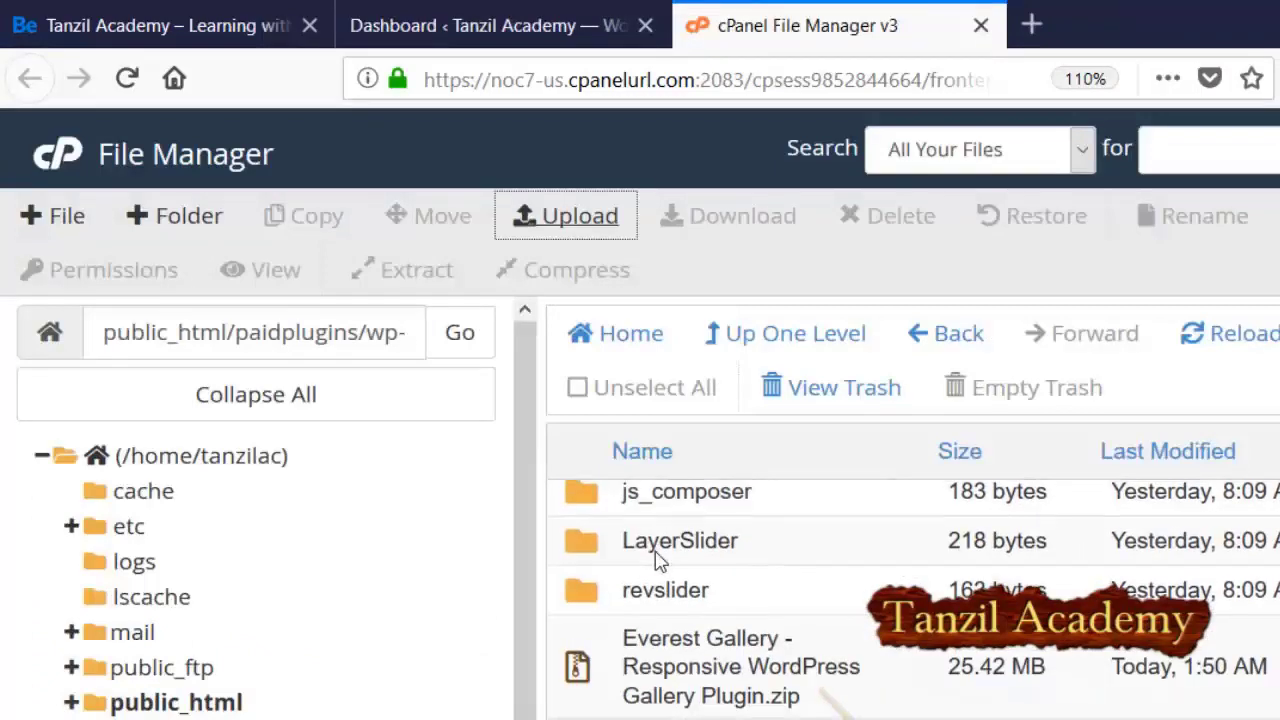
pyautogui.rightClick(750, 665)
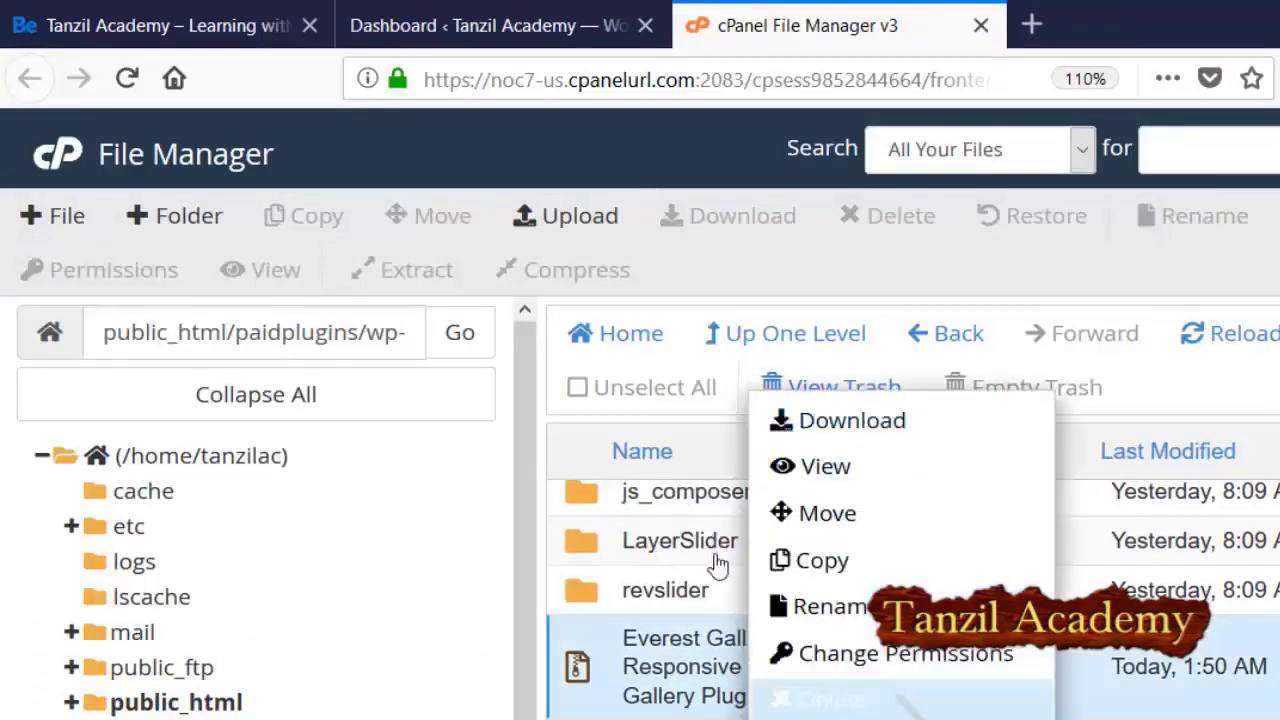
pyautogui.click(820, 718)
pyautogui.click(829, 517)
pyautogui.press('Return')
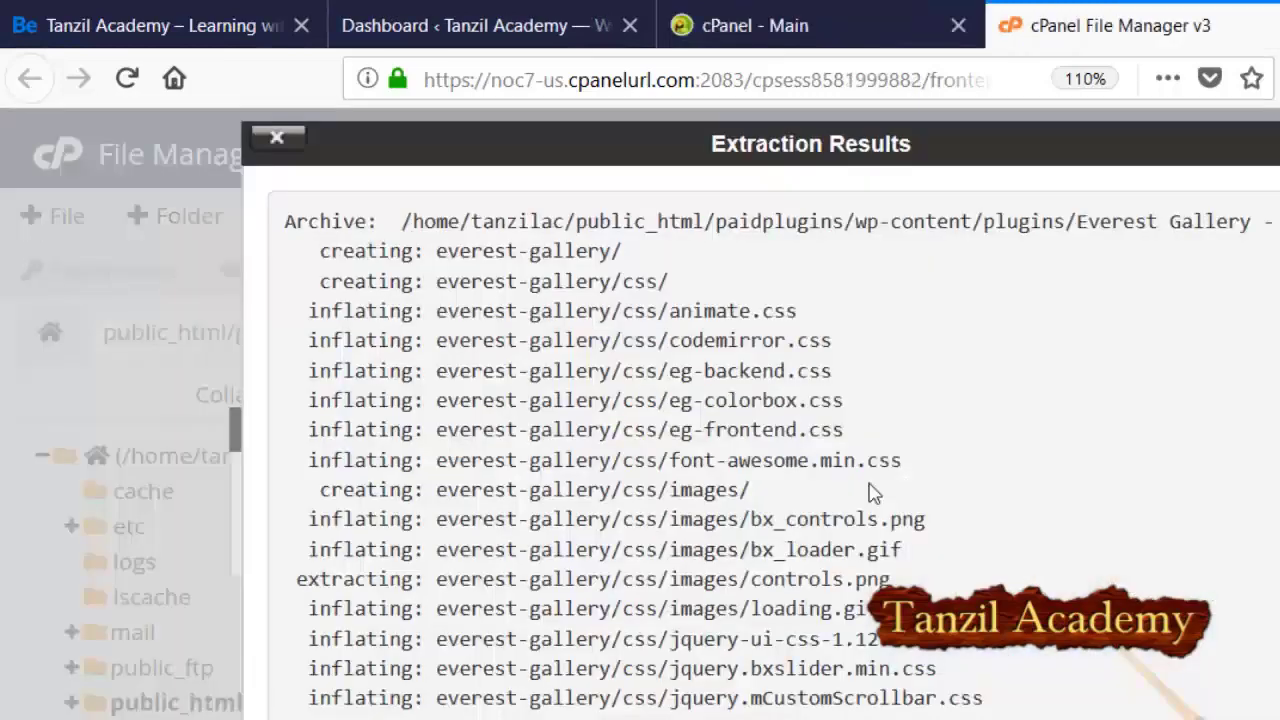
pyautogui.scroll(-4, 871, 491)
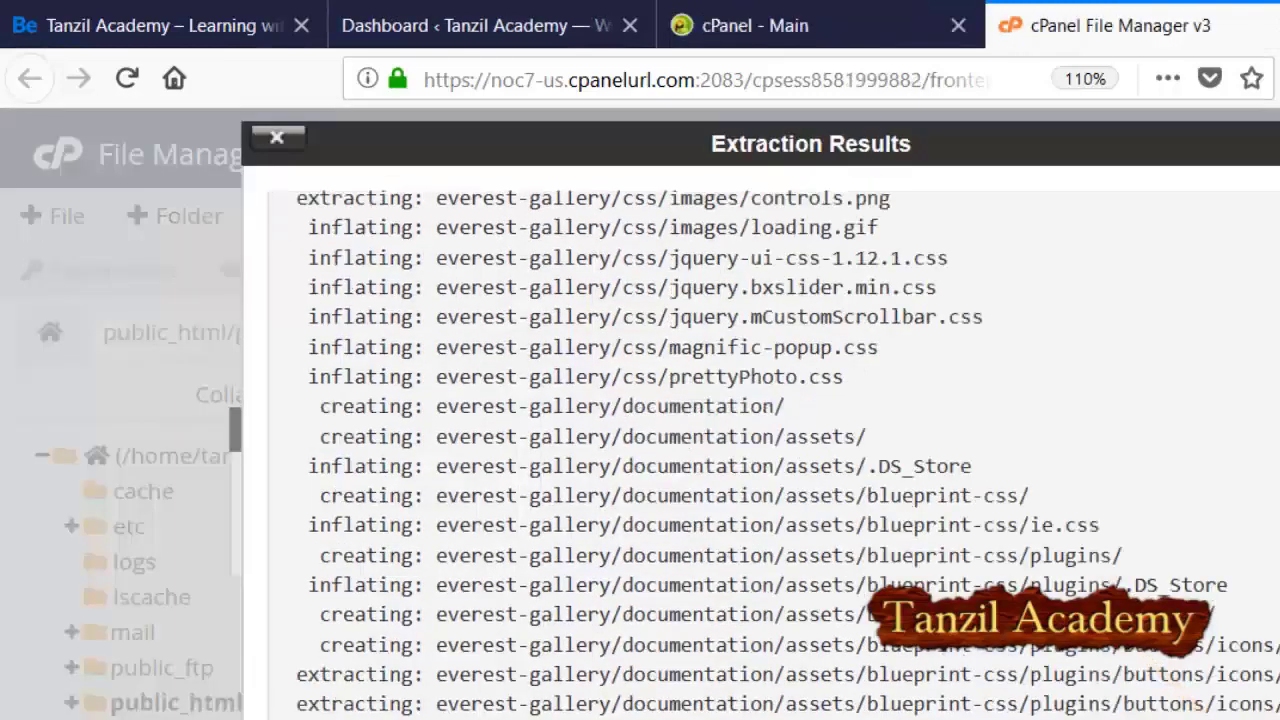
pyautogui.press('Escape')
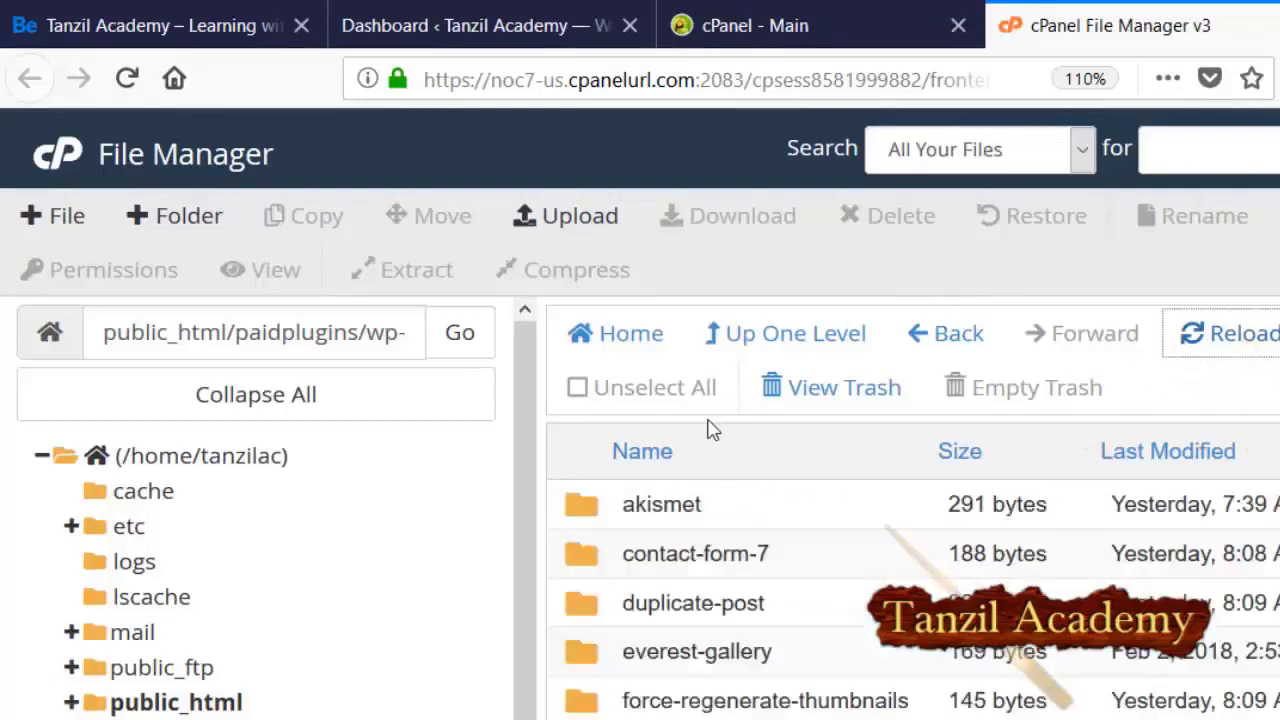
# Check the plugins folder's contents and delete the uploaded Everest Gallery - Responsive WordPress Gallery Plugin.zip.
pyautogui.scroll(-3, 637, 449)
pyautogui.scroll(3, 583, 515)
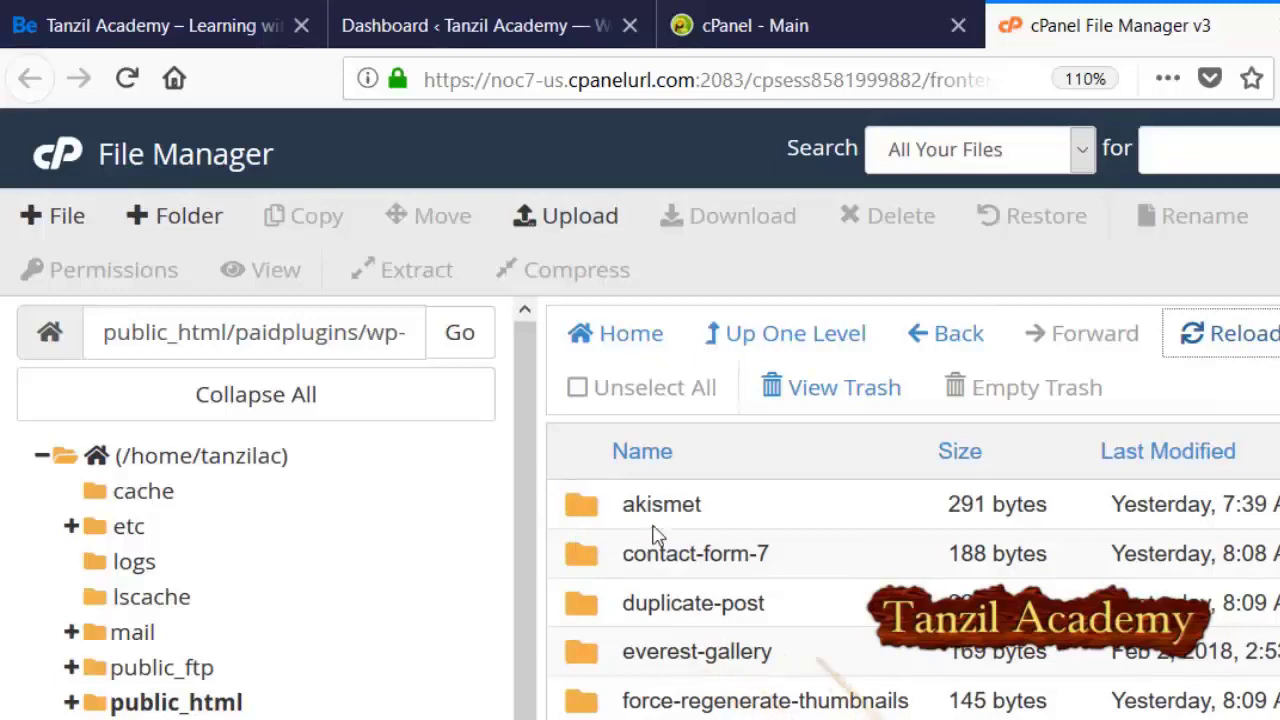
pyautogui.scroll(-3, 660, 527)
pyautogui.rightClick(770, 660)
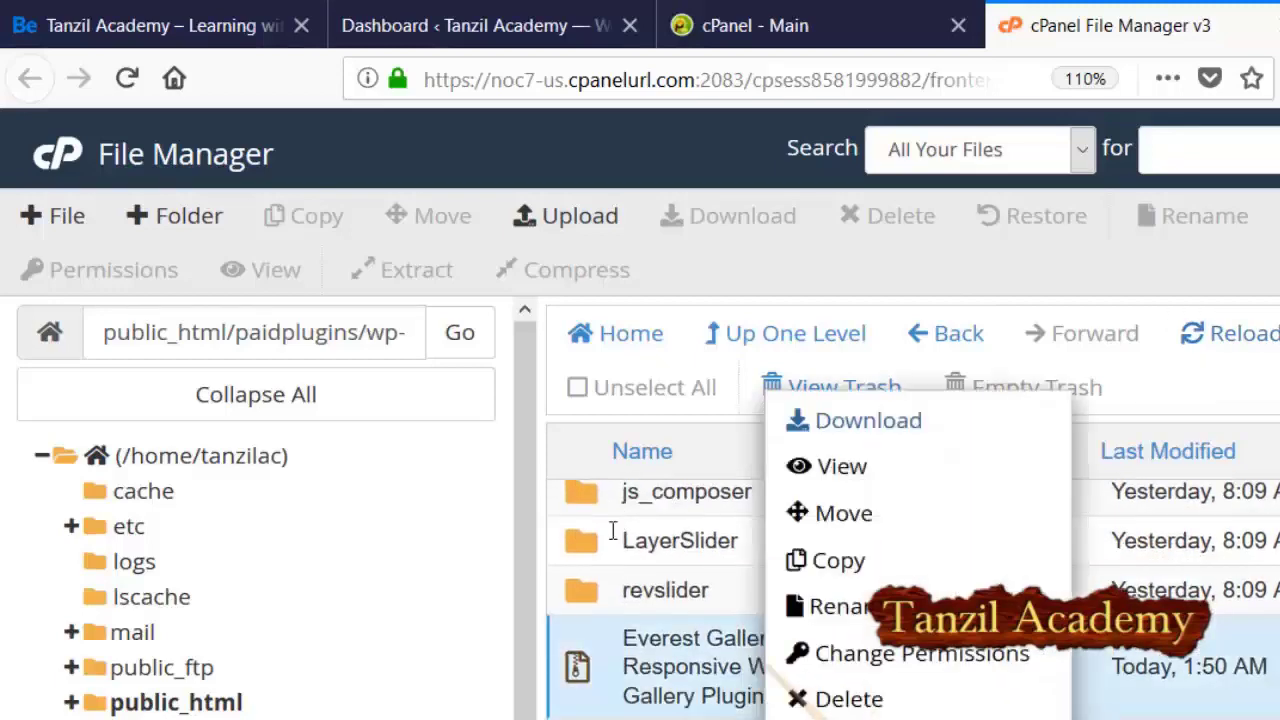
pyautogui.click(829, 697)
pyautogui.press('Return')
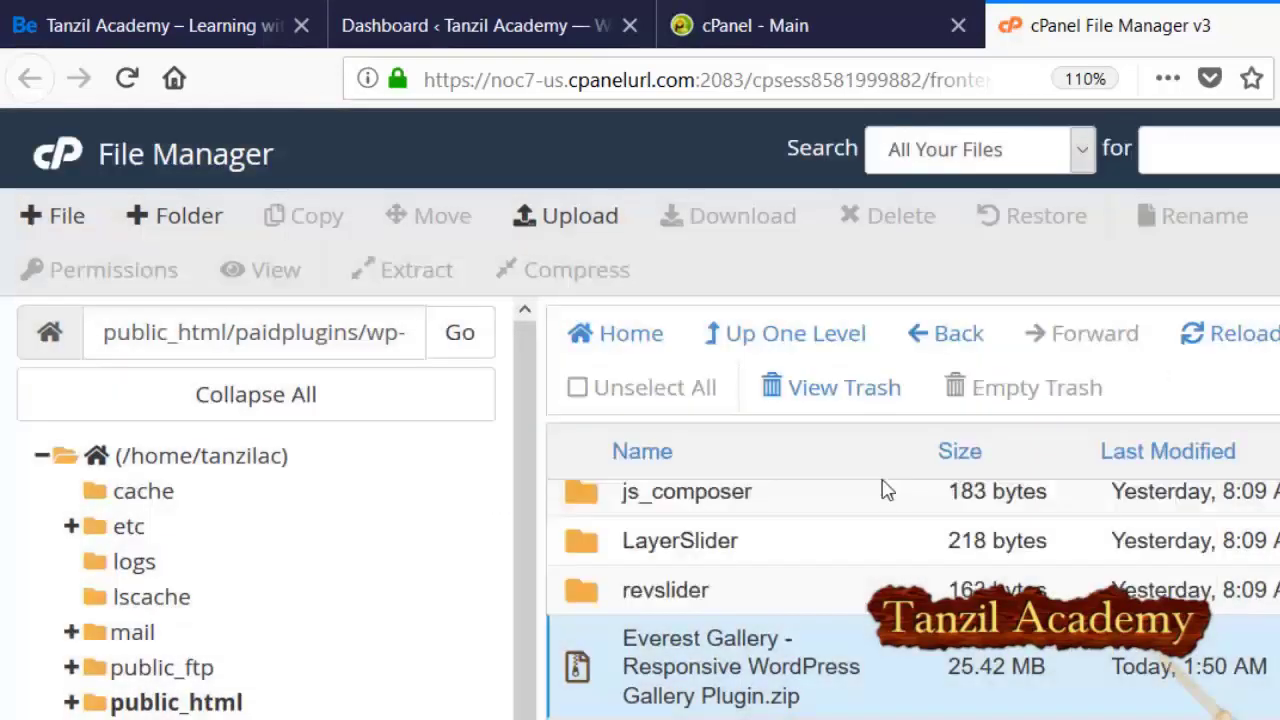
# Close the cPanel main page and open the installed plugins list in the paidplugins site's WordPress dashboard.
pyautogui.middleClick(770, 28)
pyautogui.click(450, 12)
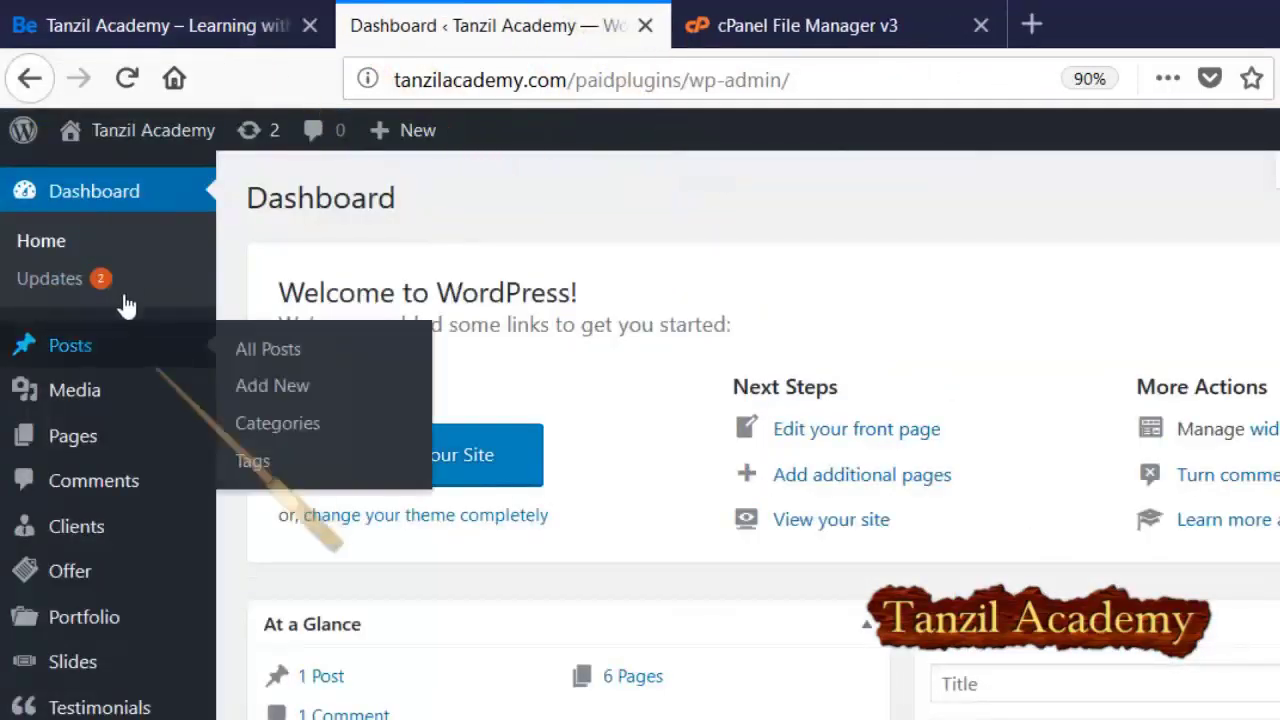
pyautogui.scroll(-4, 120, 480)
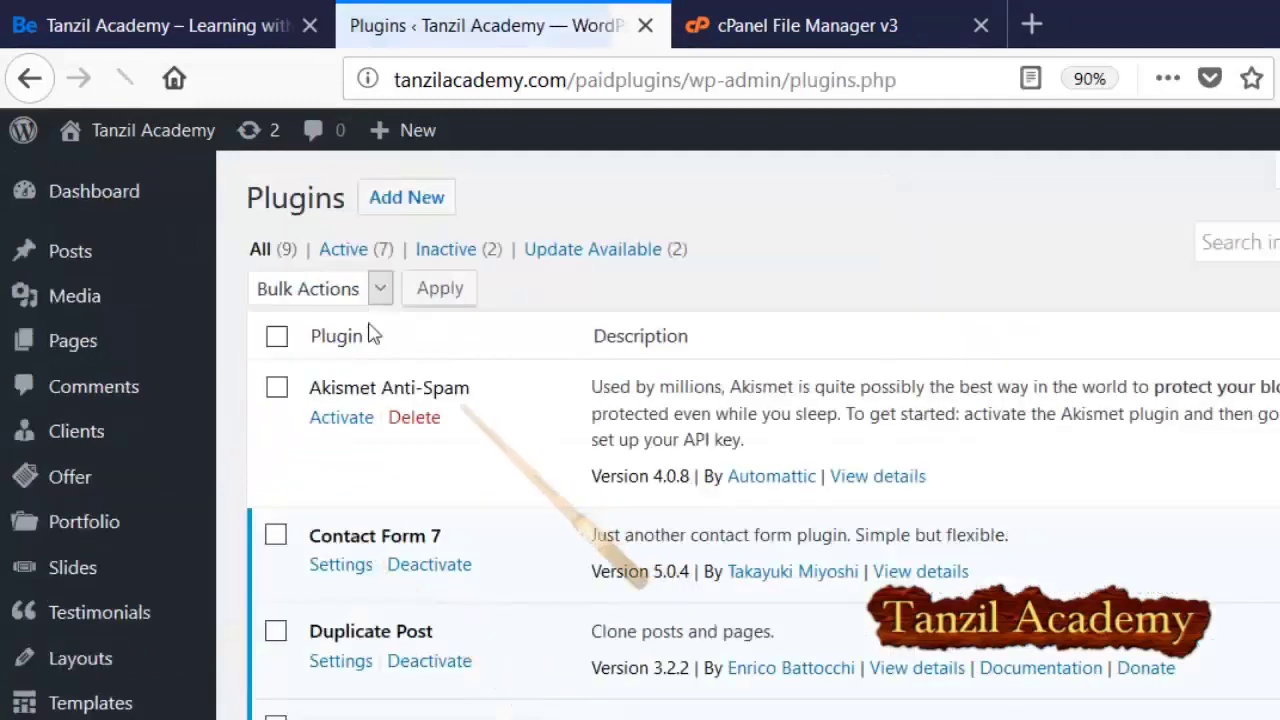
# Examine the installed plugins list for Everest Gallery's activation status and look over the admin menu entries the plugin adds.
pyautogui.scroll(-5, 370, 335)
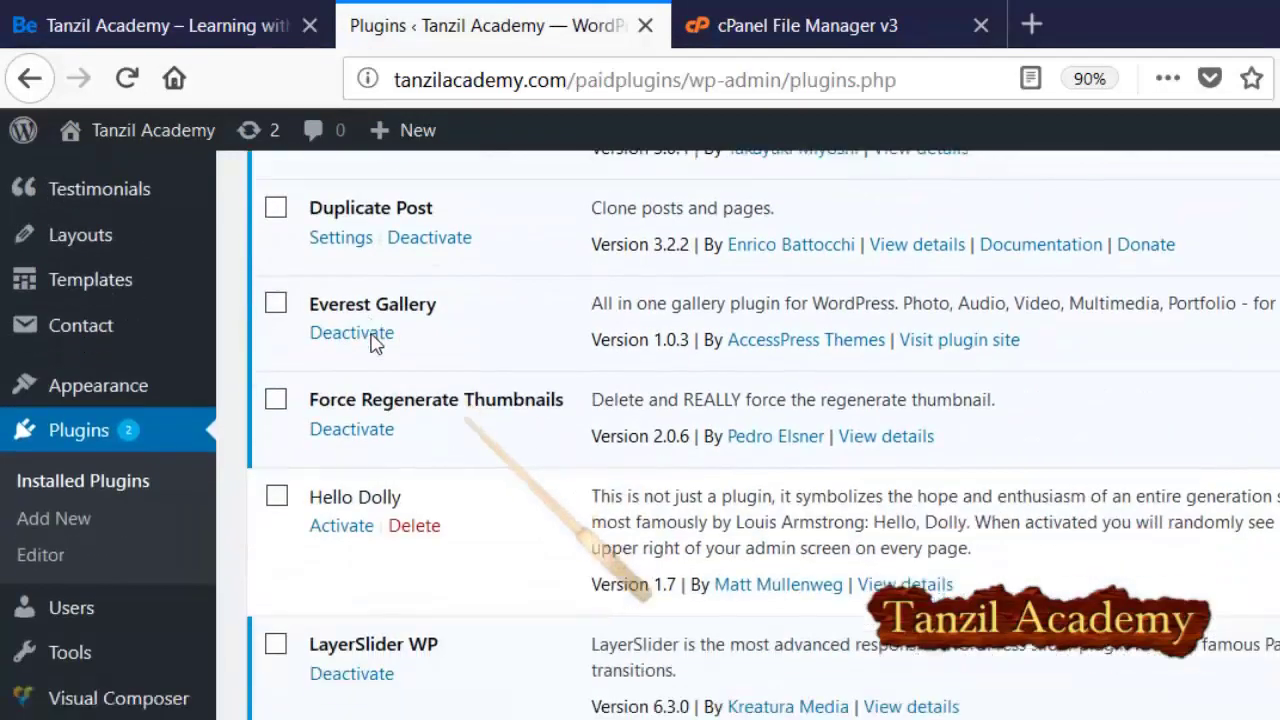
pyautogui.scroll(-5, 295, 480)
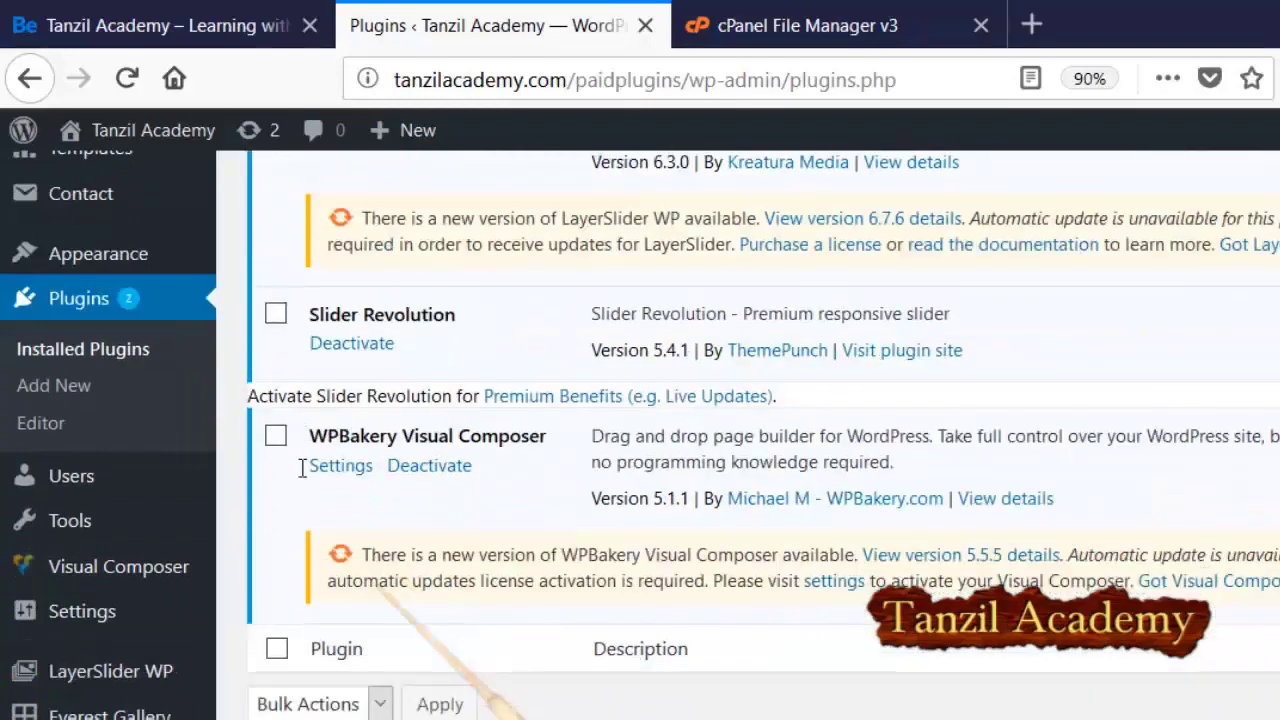
pyautogui.scroll(3, 305, 462)
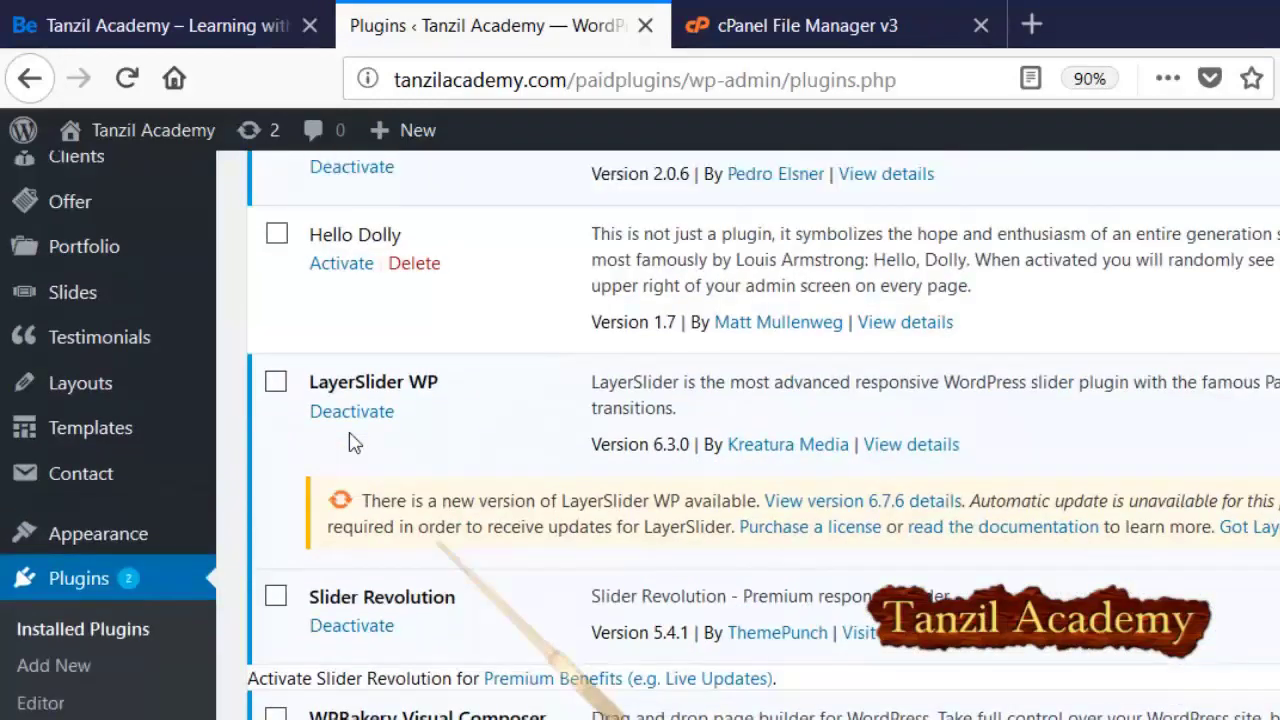
pyautogui.scroll(3, 340, 470)
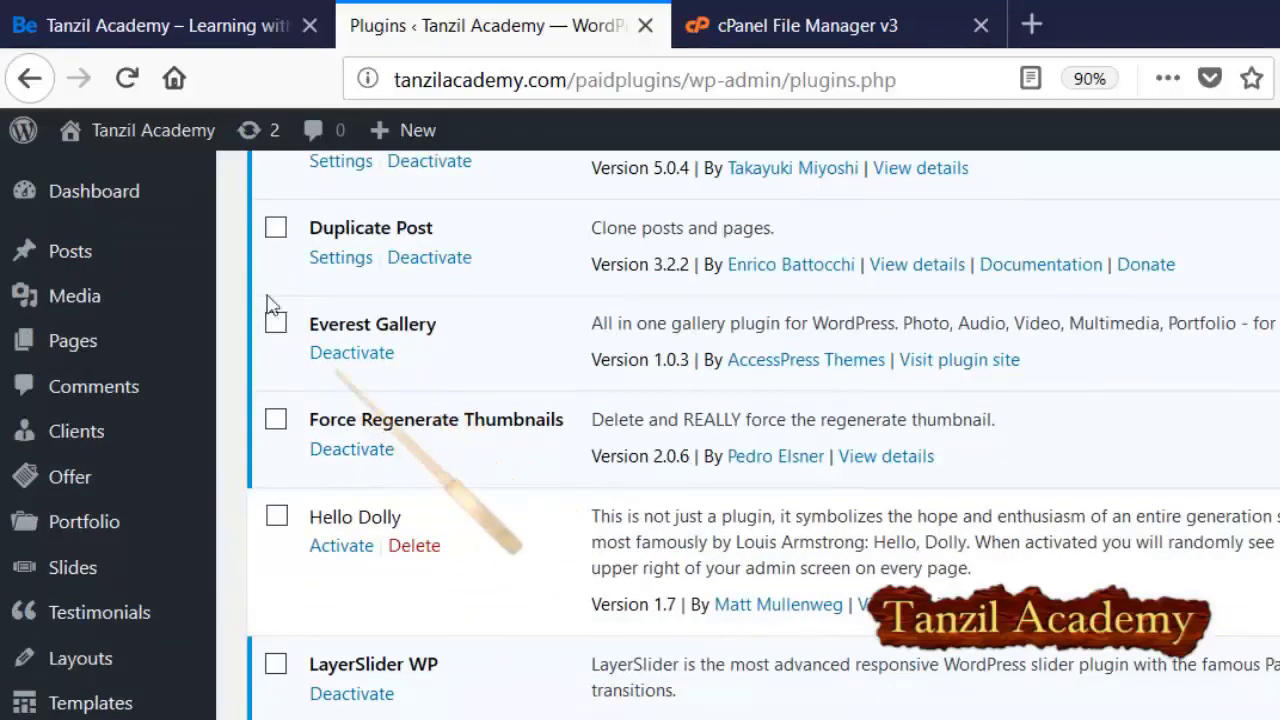
pyautogui.scroll(4, 300, 330)
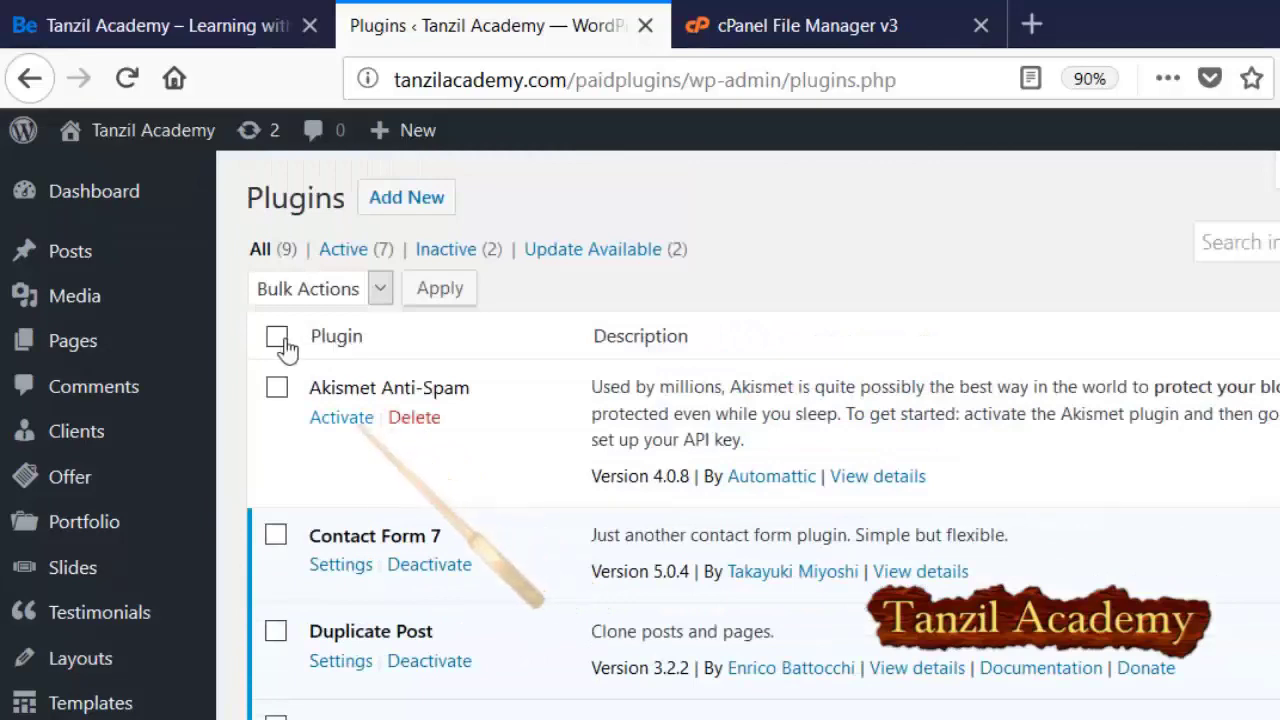
pyautogui.scroll(-4, 110, 375)
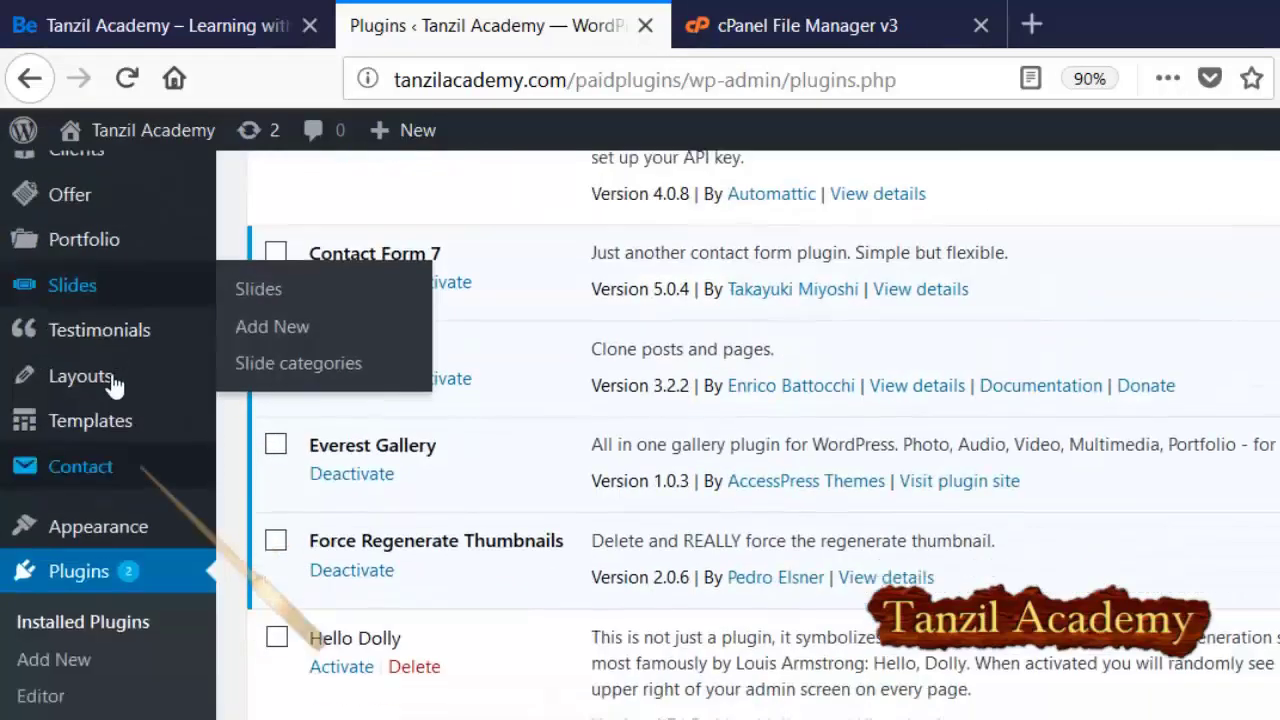
pyautogui.scroll(-4, 116, 387)
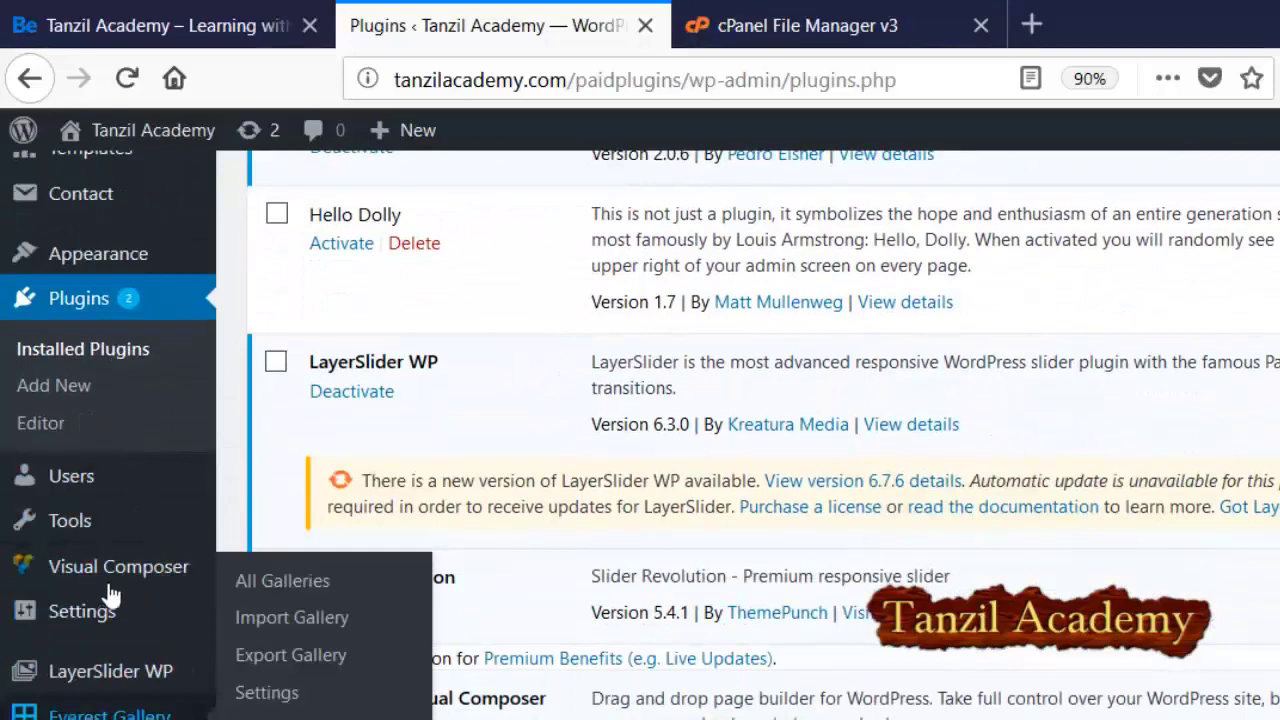
pyautogui.scroll(8, 437, 475)
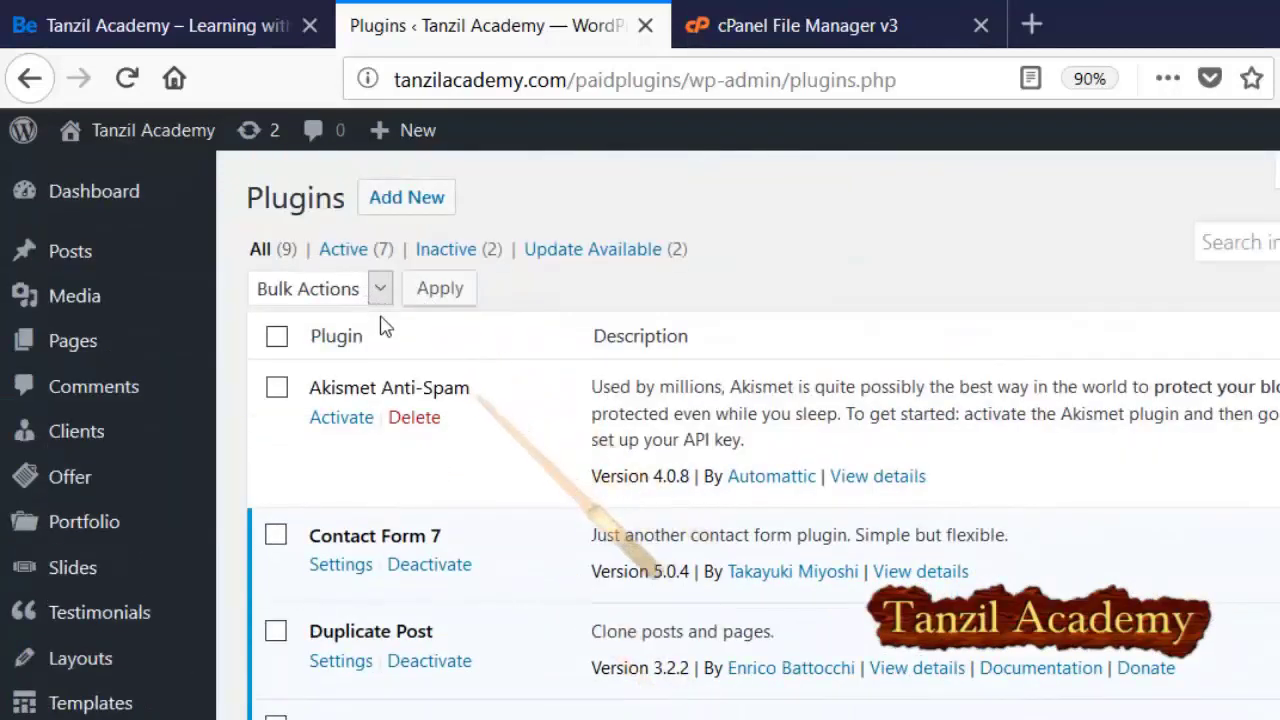
# Open the Everest Gallery plugin's settings page.
pyautogui.scroll(-5, 177, 323)
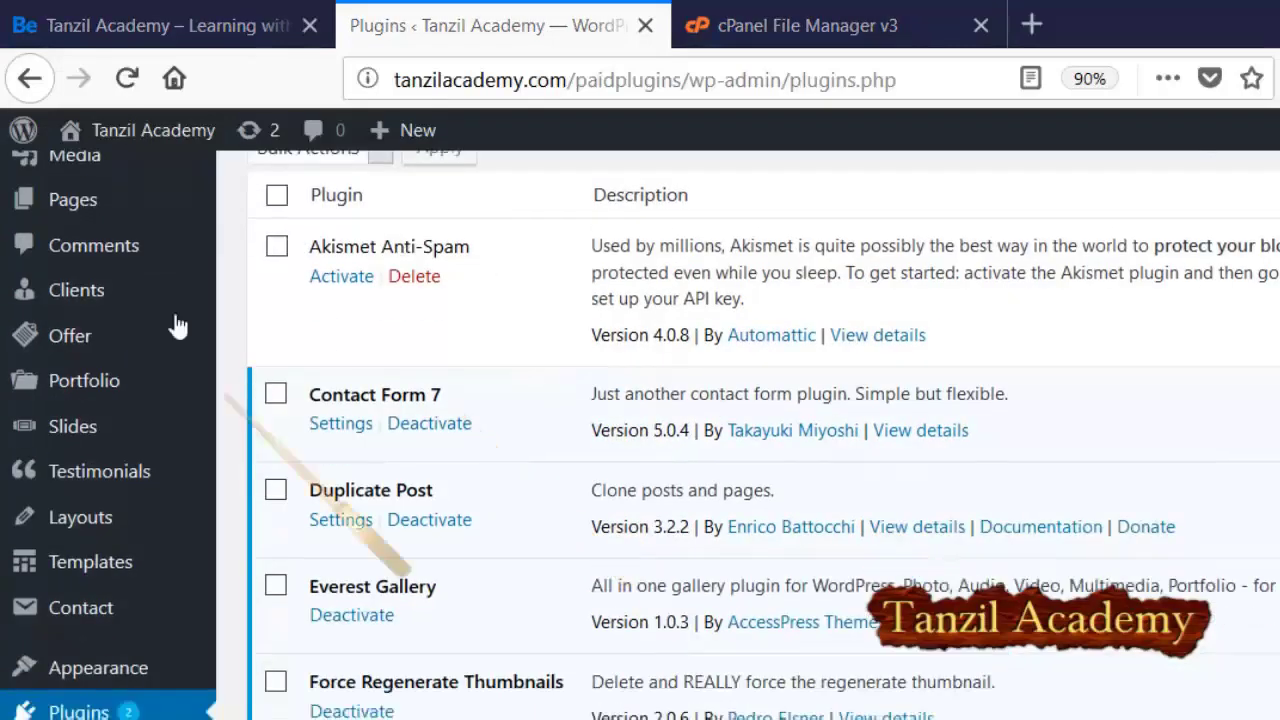
pyautogui.scroll(-9, 160, 330)
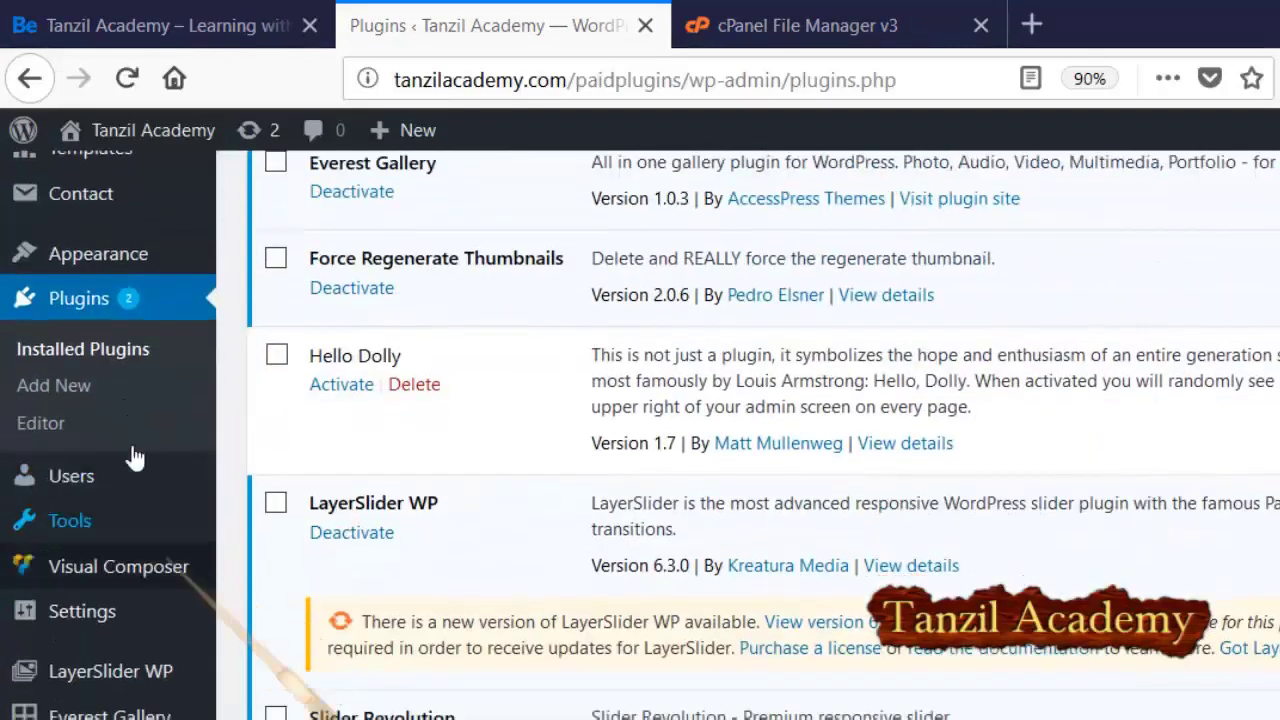
pyautogui.scroll(-1, 137, 474)
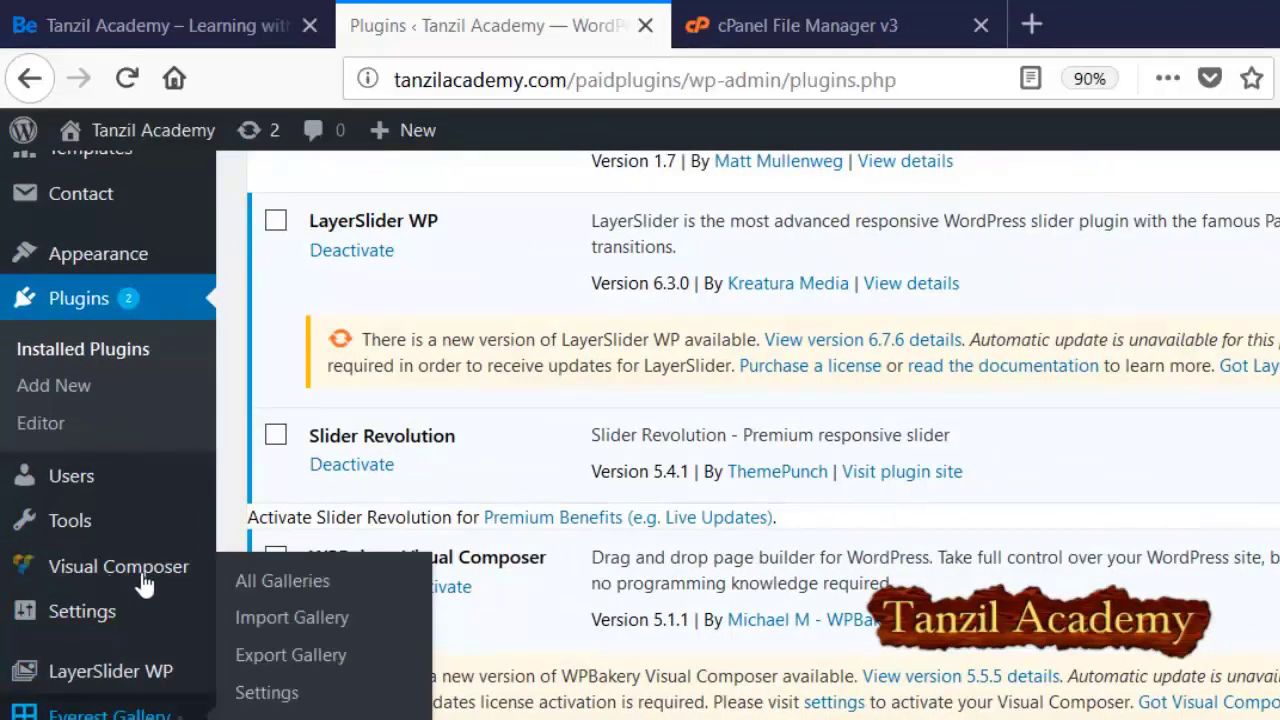
pyautogui.click(264, 694)
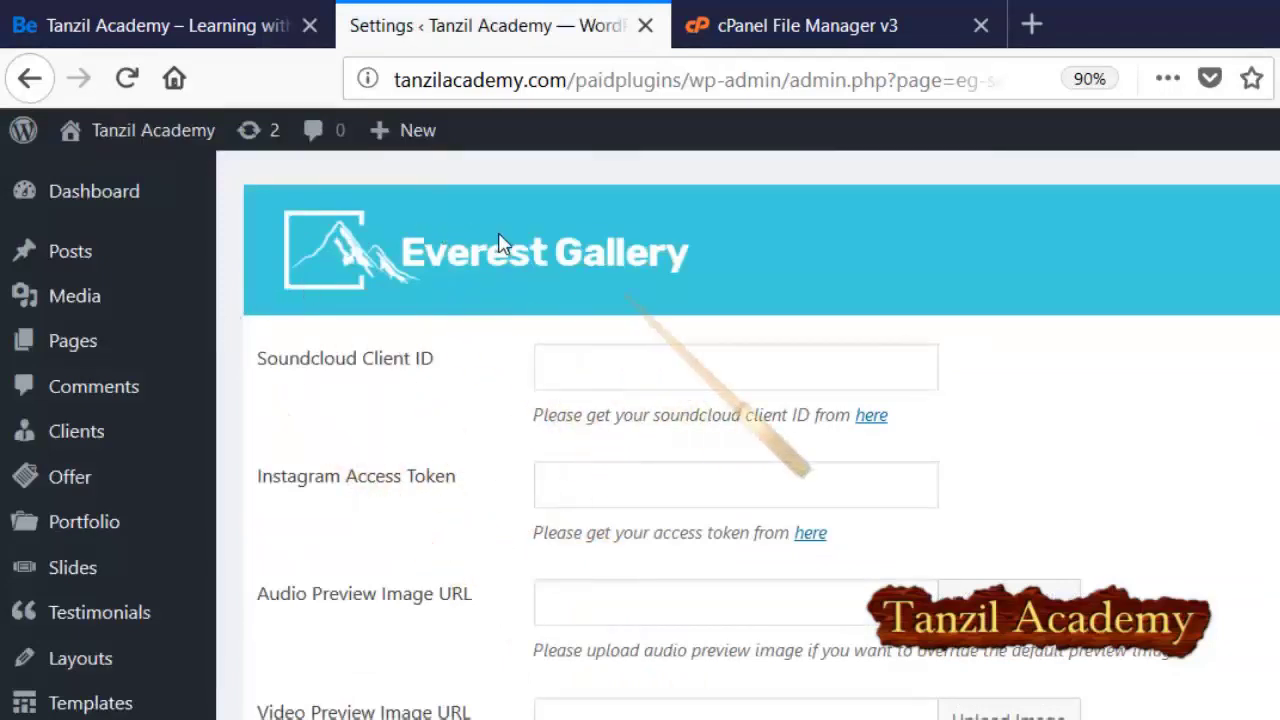
# Examine the Everest Gallery settings, including the Soundcloud client ID, Instagram access token, preview image and album detail page fields.
pyautogui.scroll(-5, 429, 420)
pyautogui.scroll(-2, 429, 420)
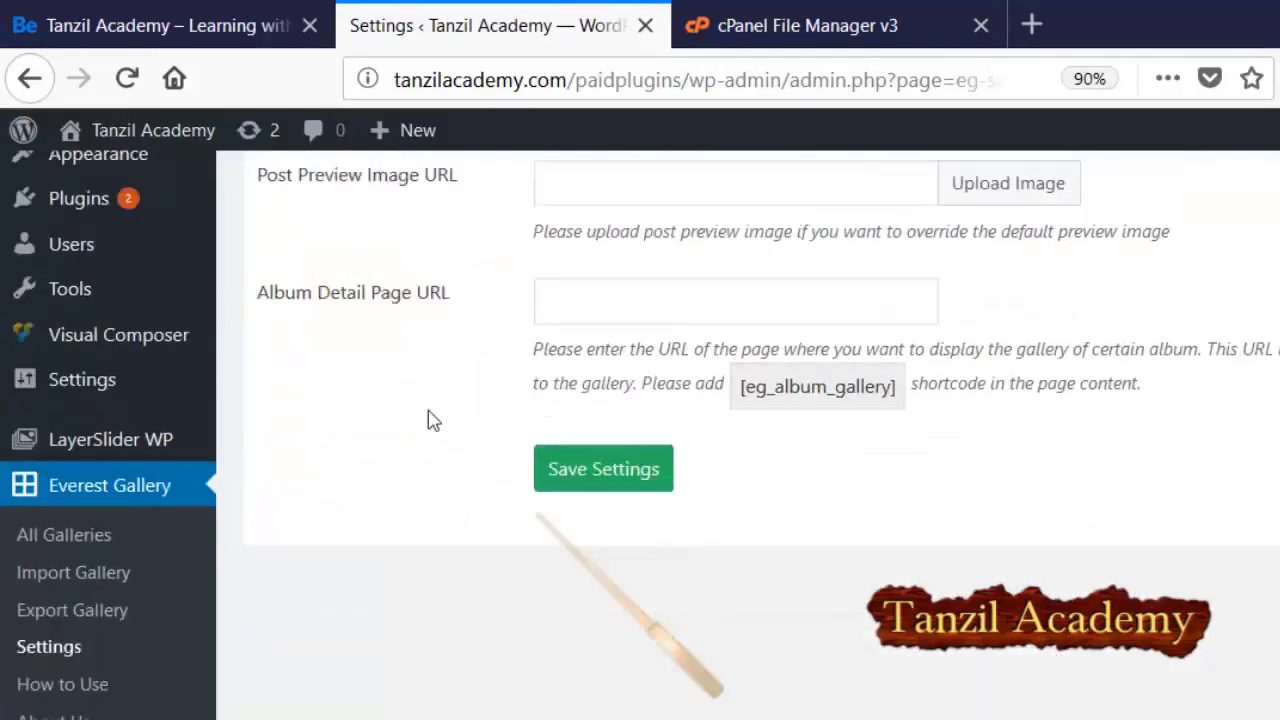
pyautogui.scroll(7, 423, 460)
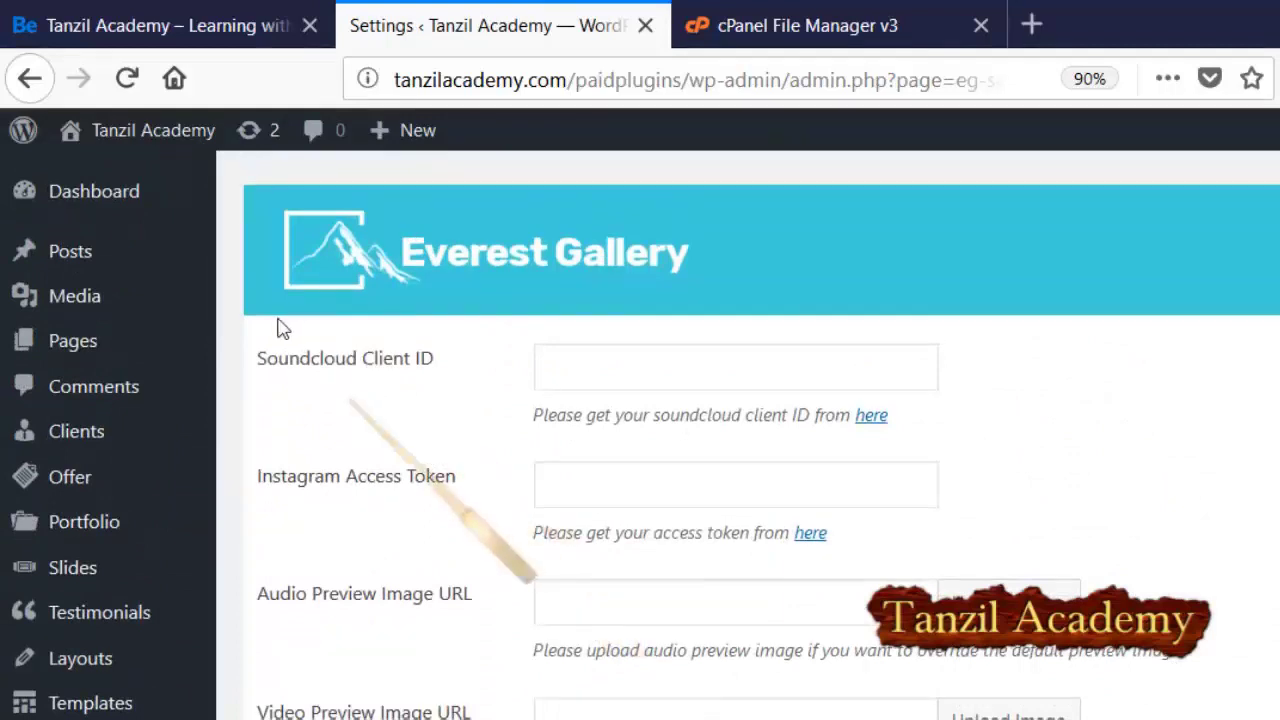
pyautogui.moveTo(434, 358); pyautogui.dragTo(466, 323)
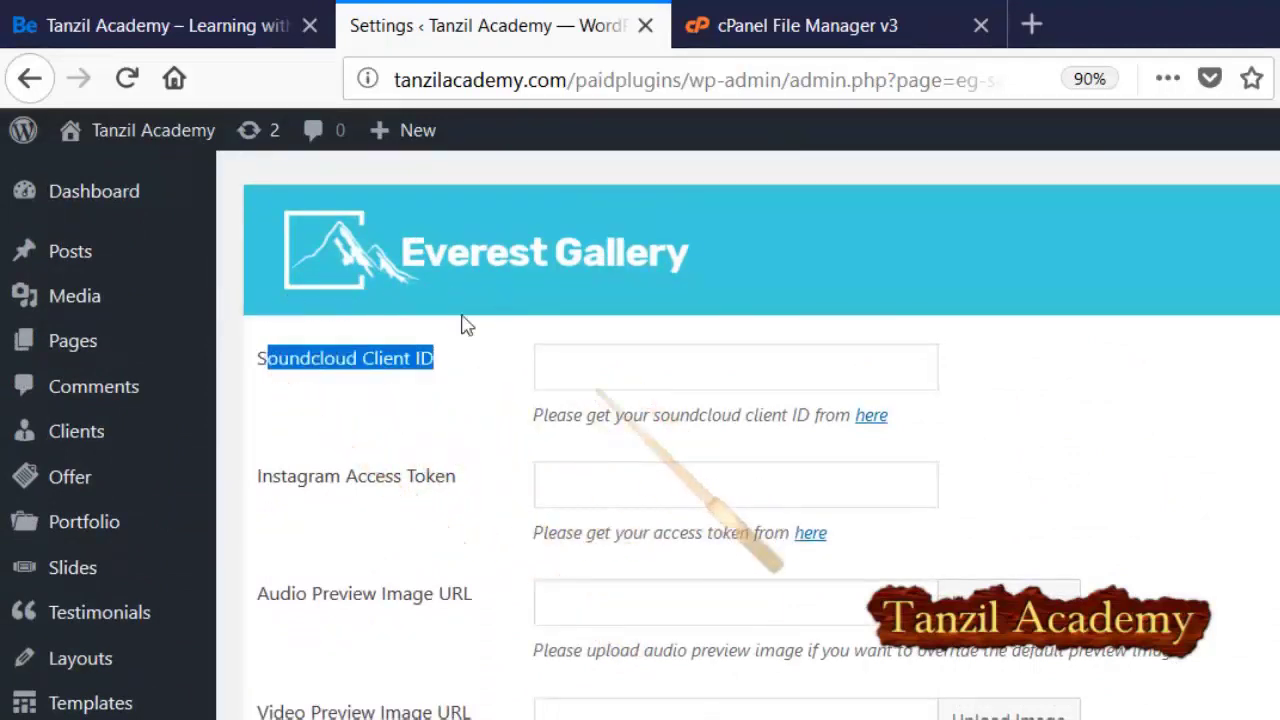
pyautogui.moveTo(314, 476); pyautogui.dragTo(425, 476)
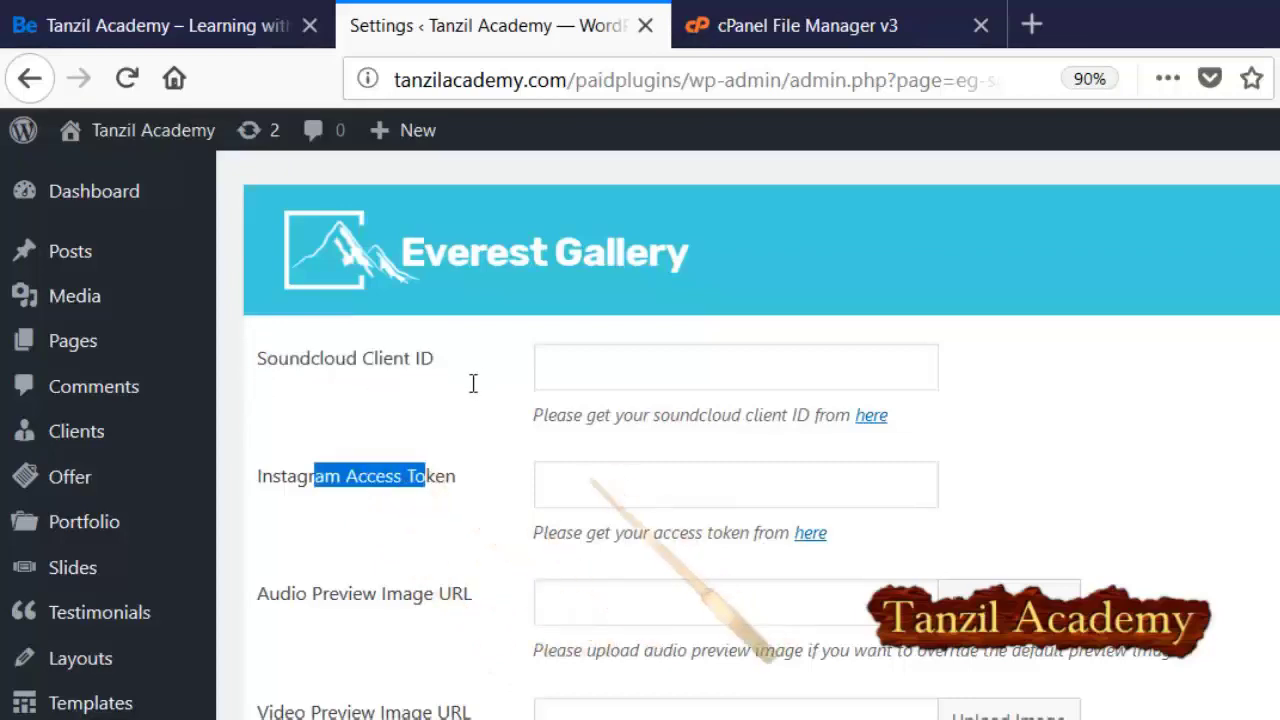
pyautogui.scroll(-3, 440, 392)
pyautogui.scroll(-3, 279, 428)
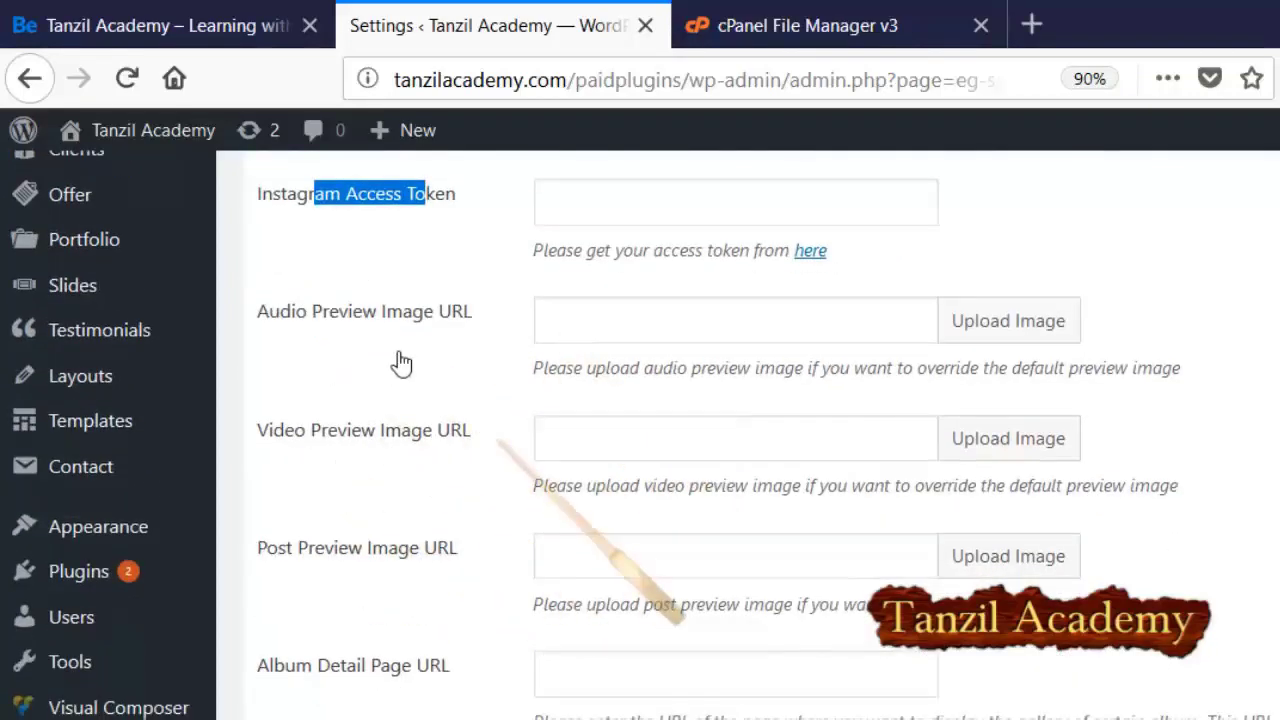
pyautogui.scroll(-3, 395, 365)
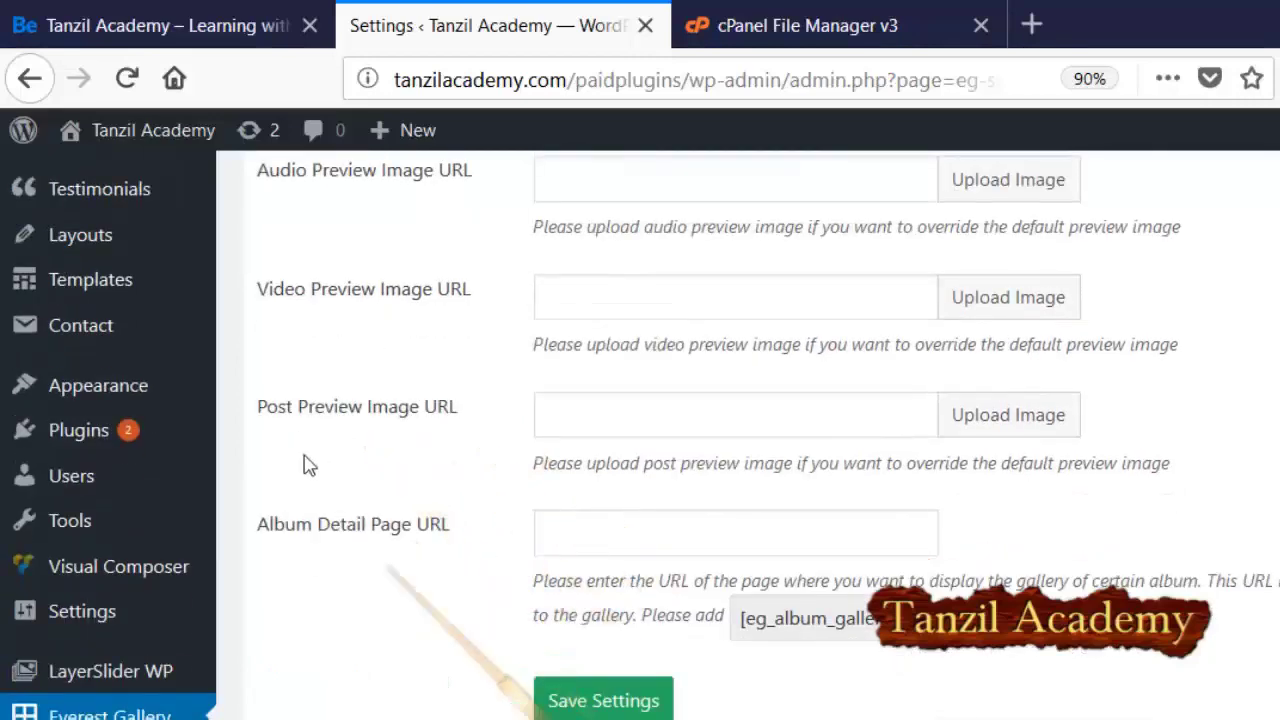
# Open Everest Gallery's list of all galleries and start adding a new gallery.
pyautogui.scroll(-5, 300, 468)
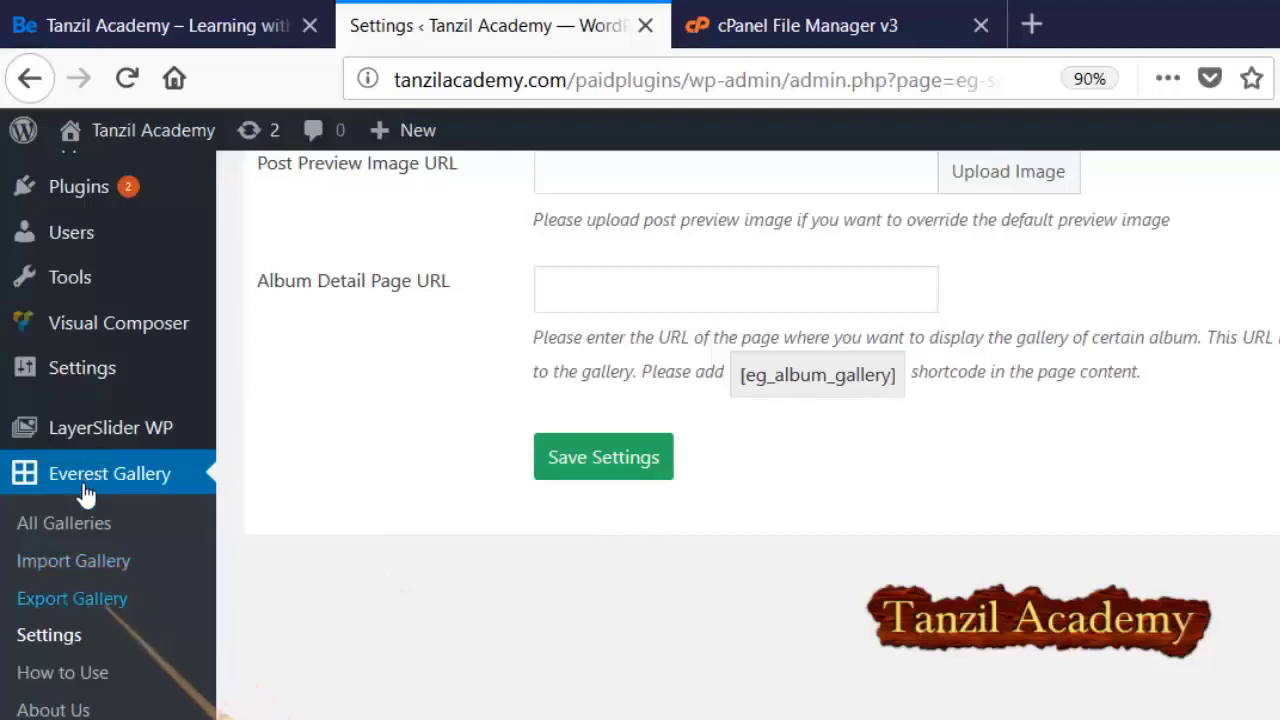
pyautogui.click(70, 452)
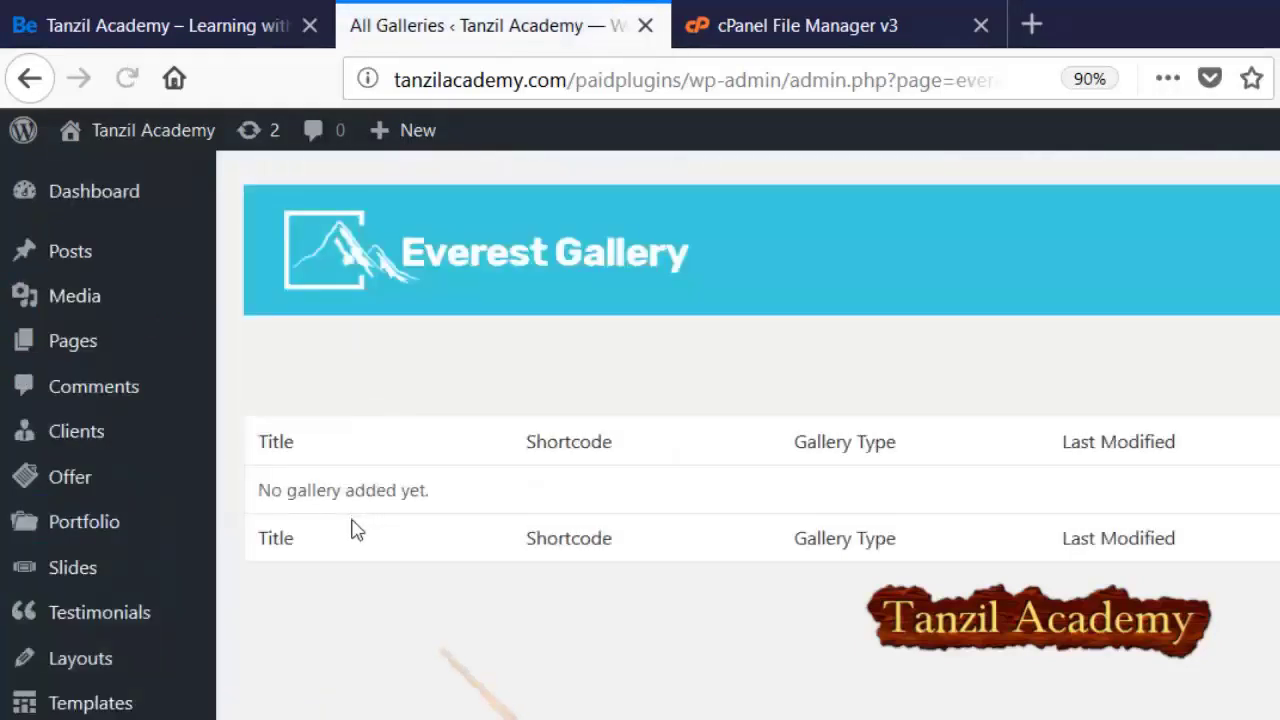
pyautogui.scroll(-3, 568, 386)
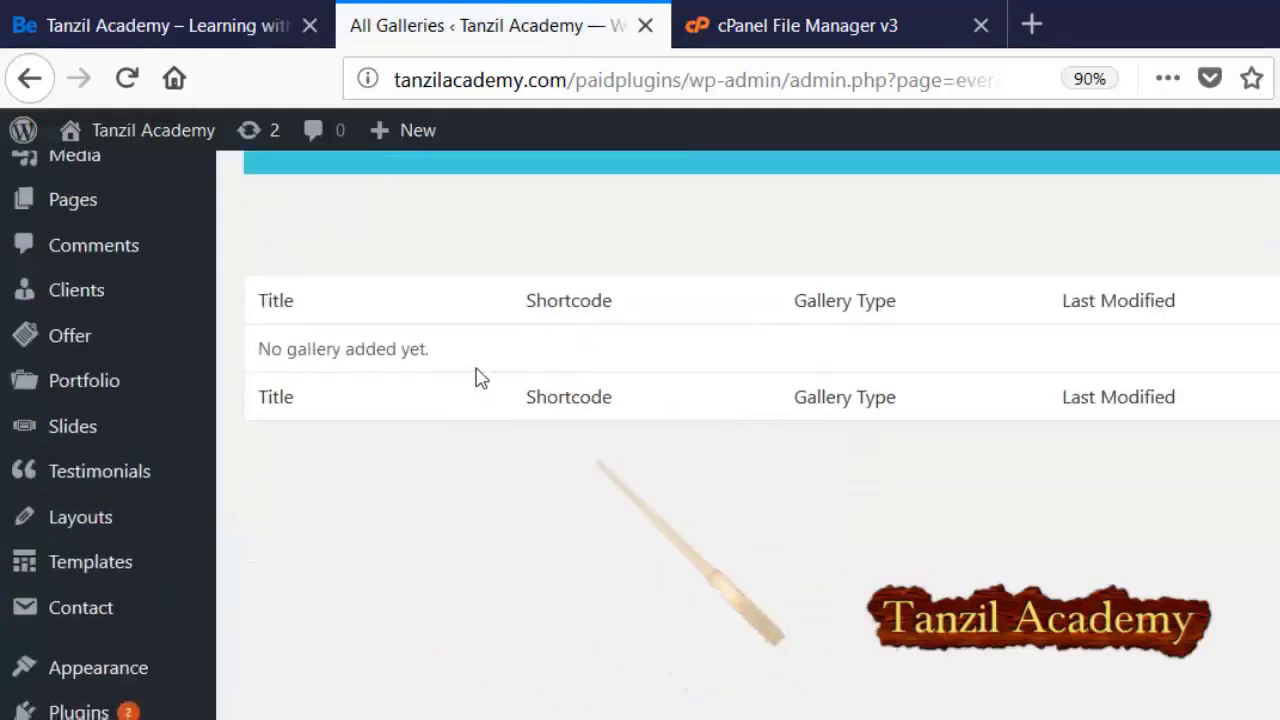
pyautogui.scroll(3, 475, 378)
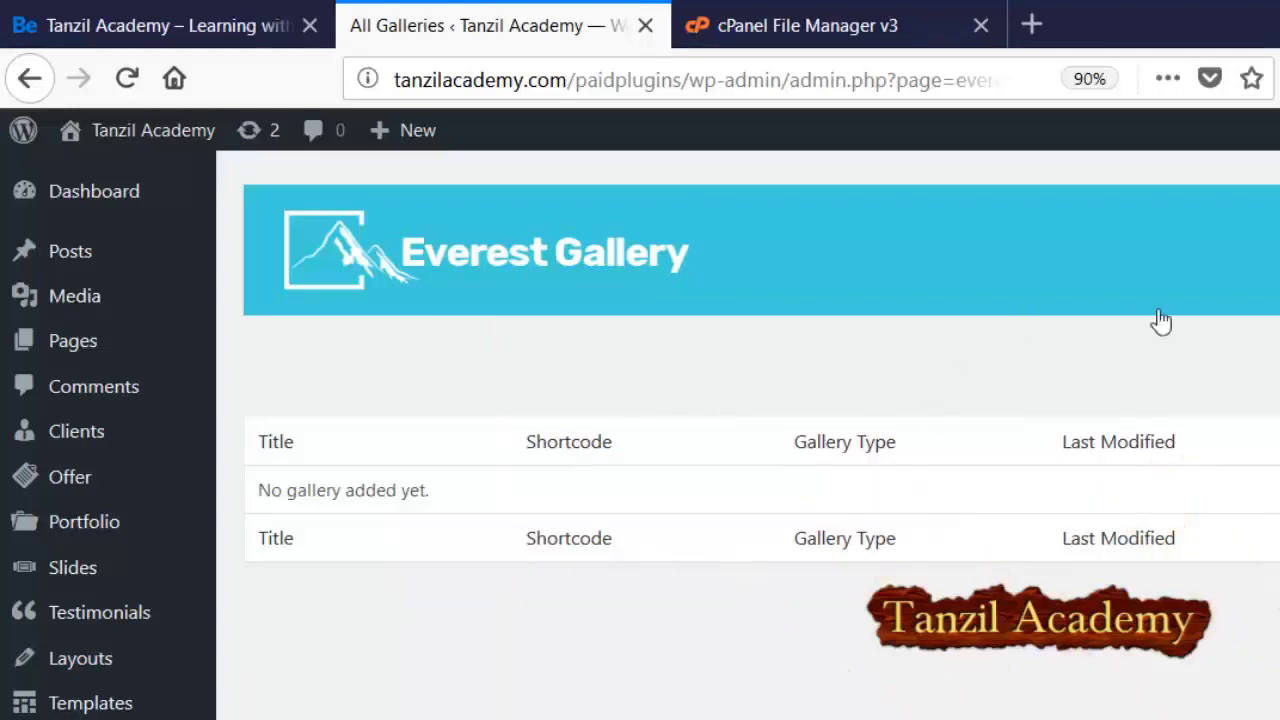
pyautogui.click(1188, 310)
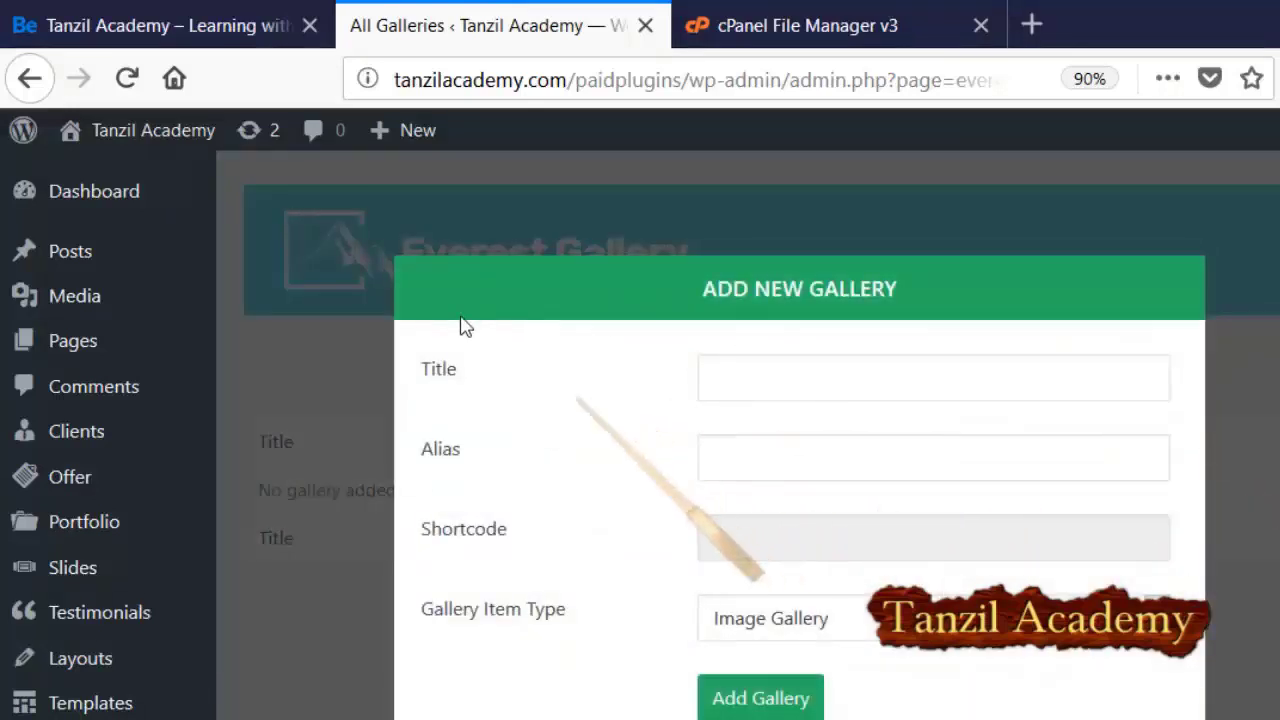
# Enter Company as the new gallery's title and company-profile as its alias.
pyautogui.click(805, 378)
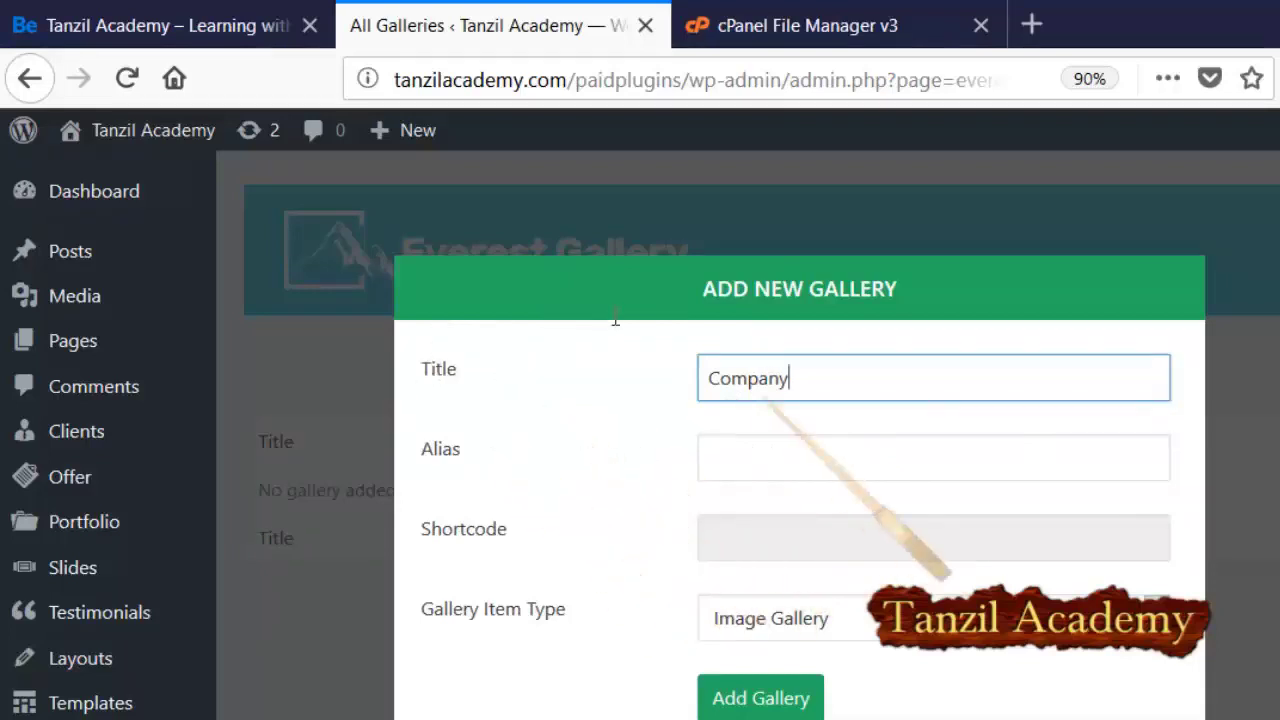
pyautogui.hotkey('shift', 'Left')
pyautogui.hotkey('shift', 'Left')
pyautogui.hotkey('shift', 'Left')
pyautogui.hotkey('shift', 'Left')
pyautogui.hotkey('shift', 'Left')
pyautogui.hotkey('shift', 'Left')
pyautogui.hotkey('shift', 'Left')
pyautogui.press('Tab')
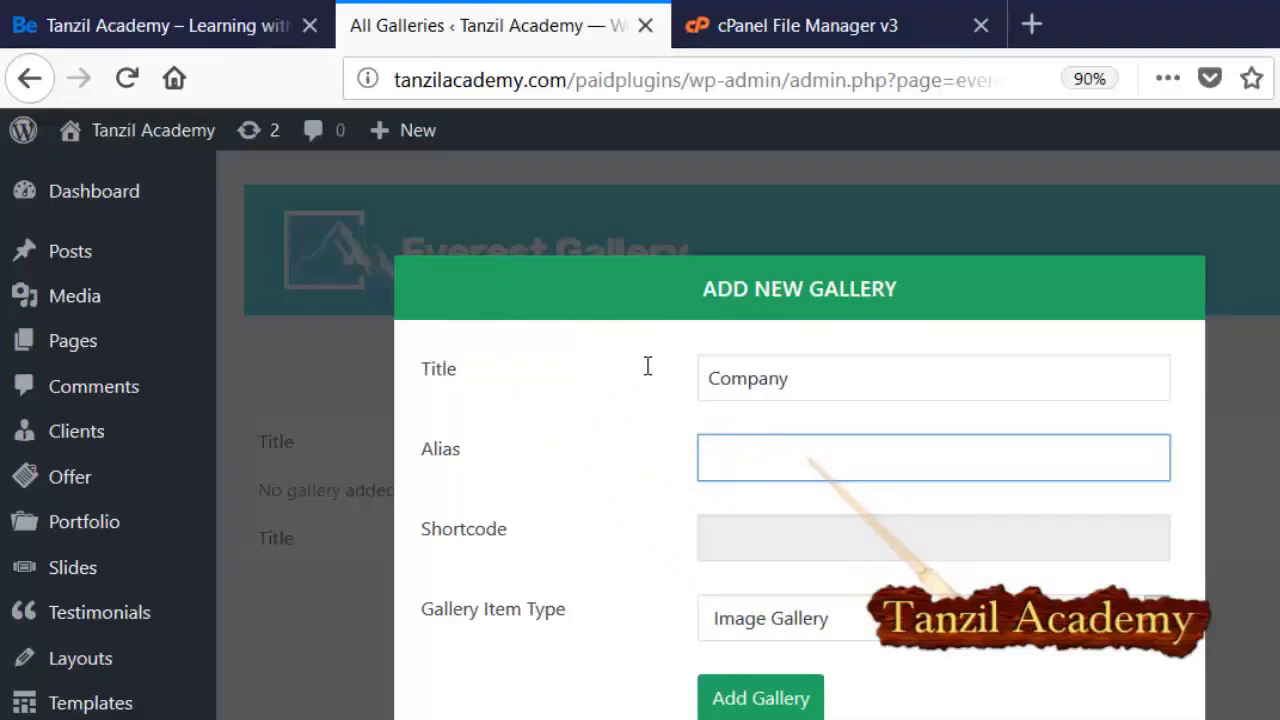
pyautogui.write('company-profile')
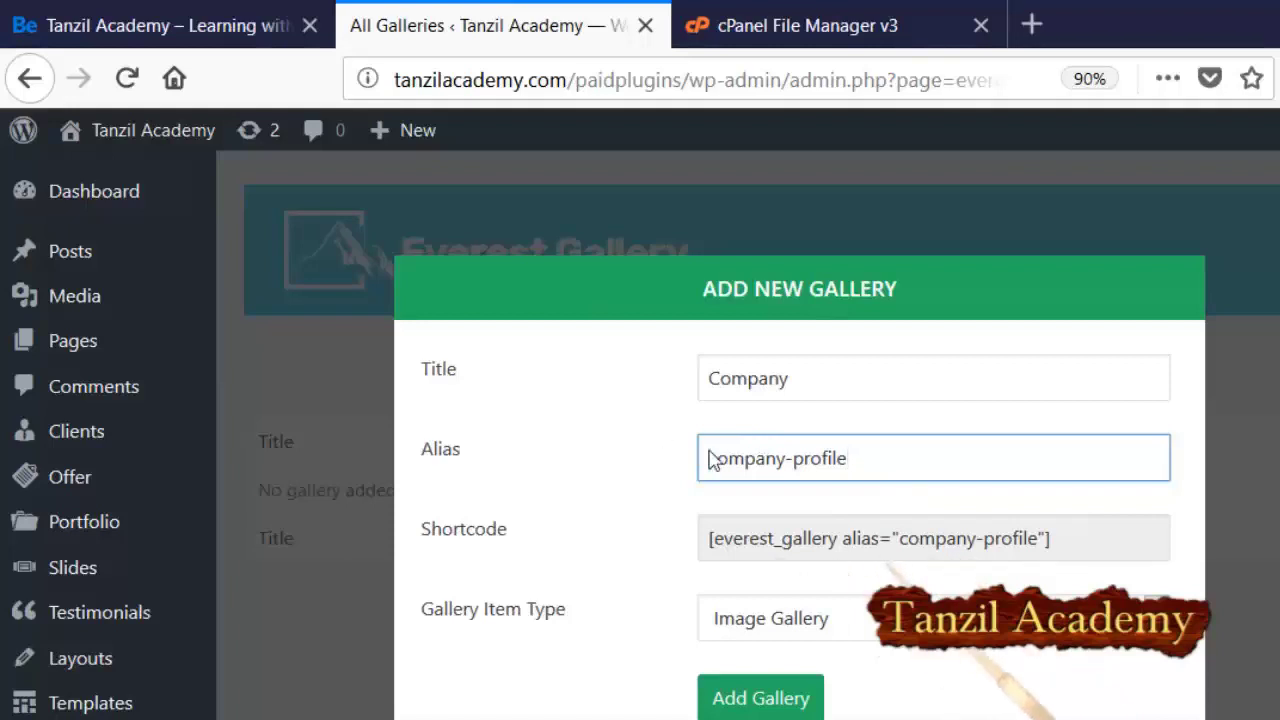
# Review the available gallery item types and choose Image Gallery for the new gallery.
pyautogui.scroll(-5, 720, 458)
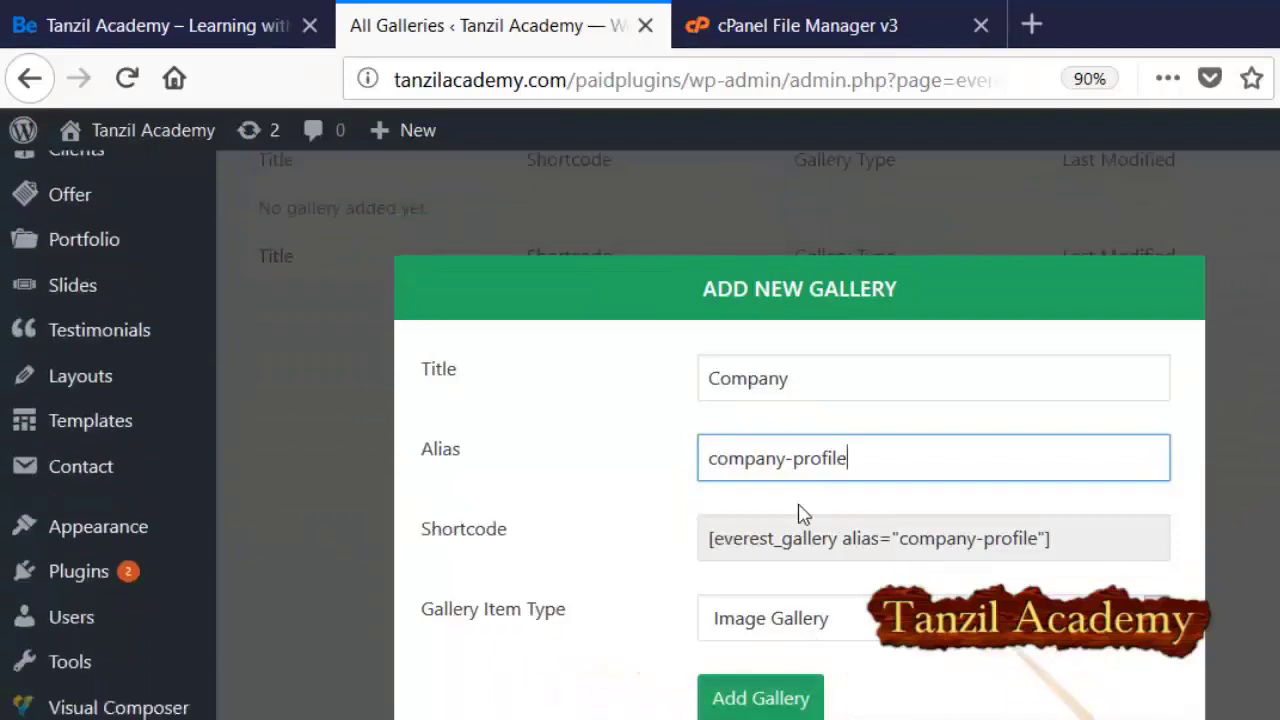
pyautogui.click(770, 618)
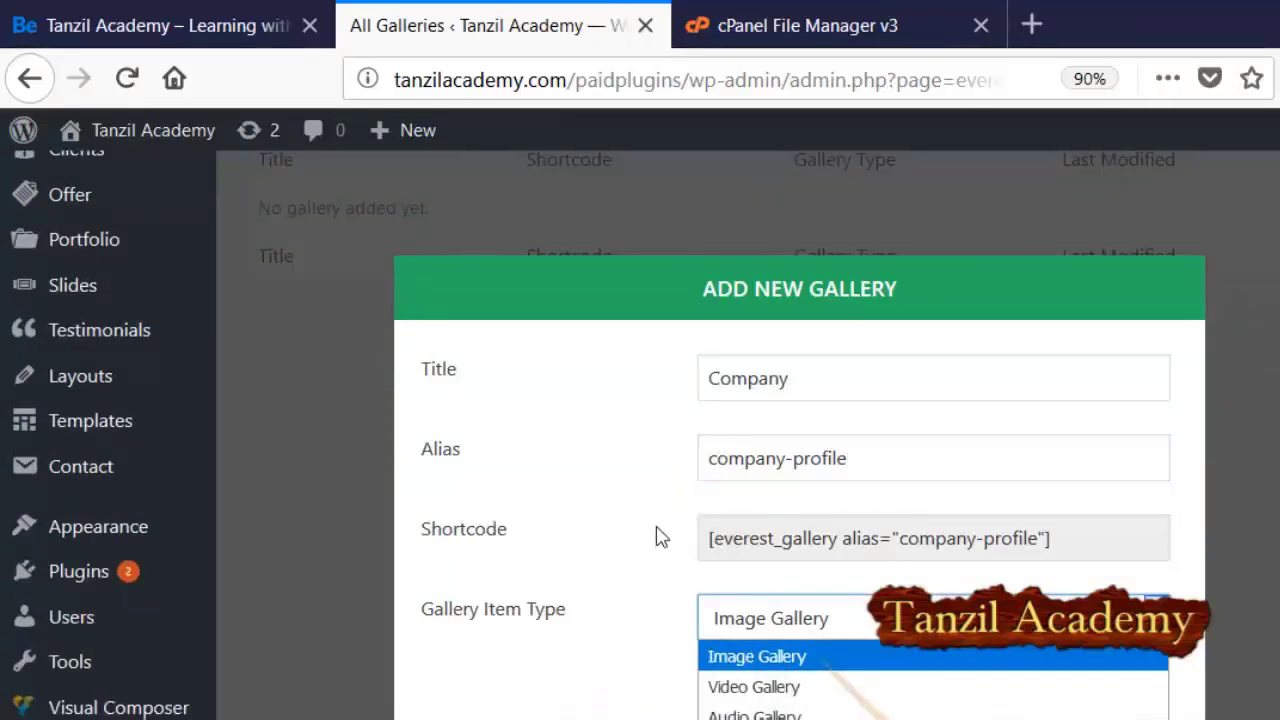
pyautogui.press('Down')
pyautogui.press('Down')
pyautogui.press('Down')
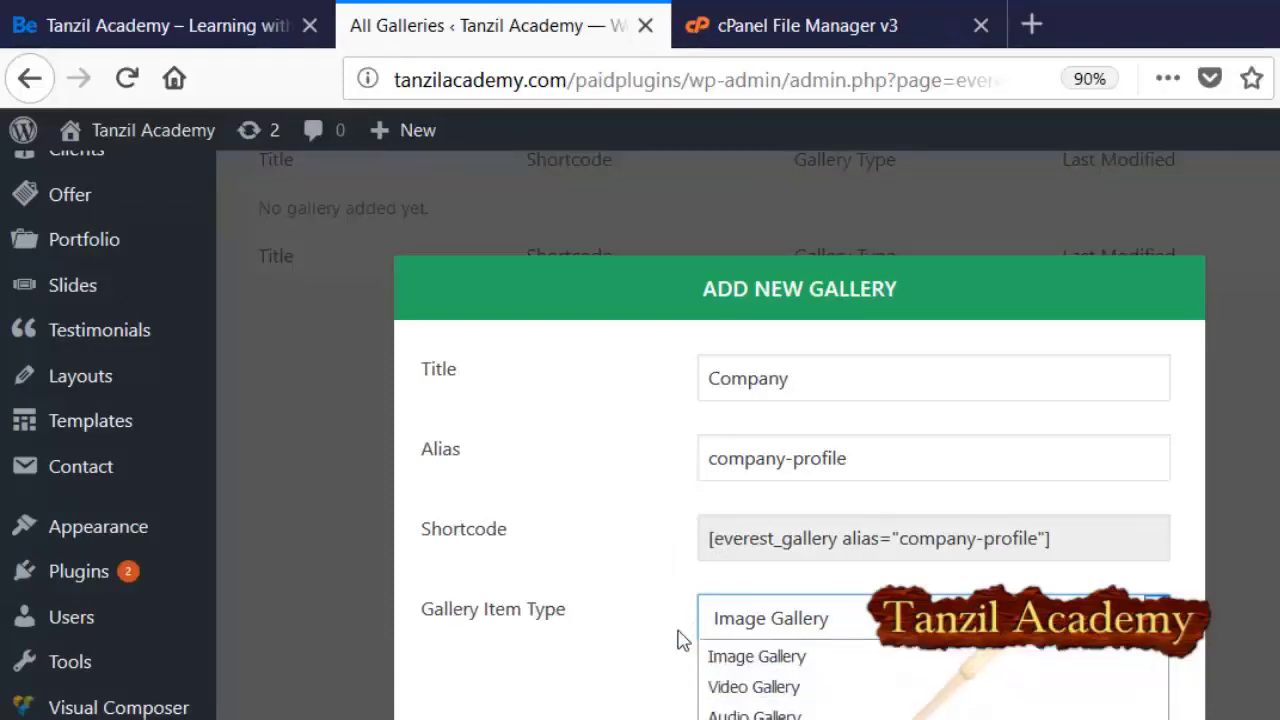
pyautogui.press('Up')
pyautogui.press('Up')
pyautogui.press('Up')
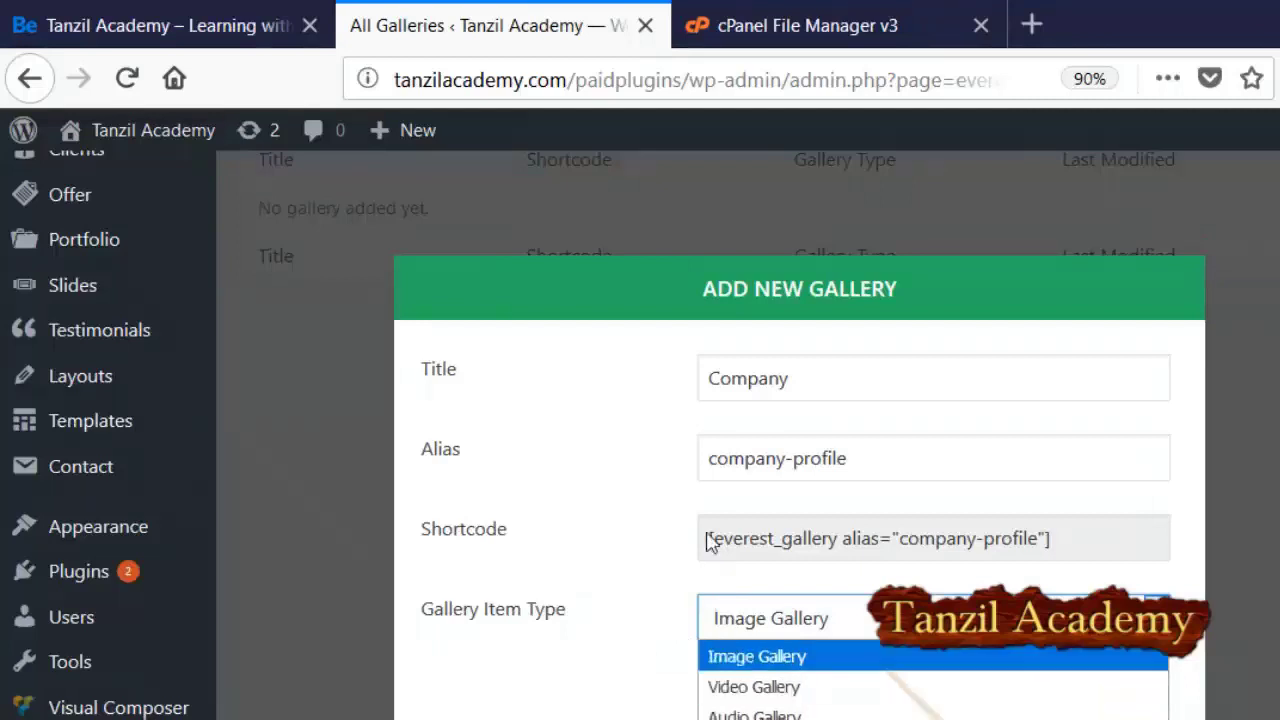
pyautogui.press('Down')
pyautogui.press('Down')
pyautogui.press('Down')
pyautogui.press('Up')
pyautogui.press('Up')
pyautogui.press('Up')
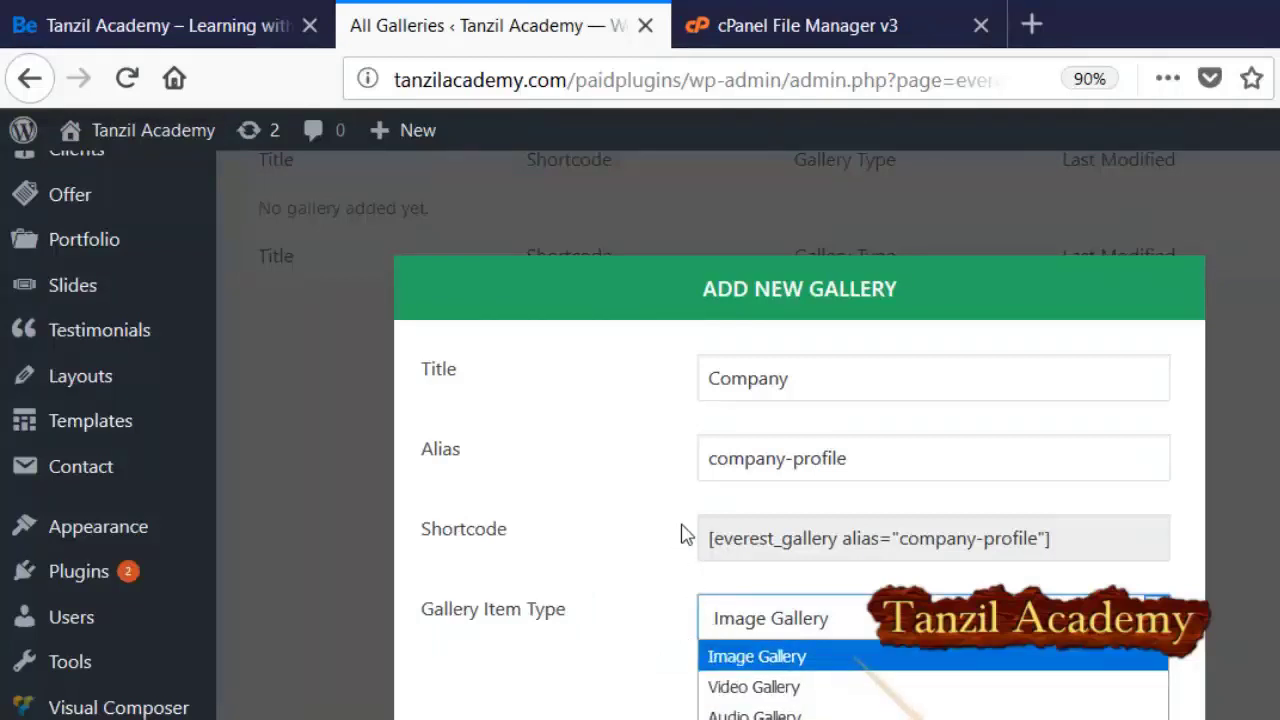
pyautogui.press('Return')
pyautogui.press('Return')
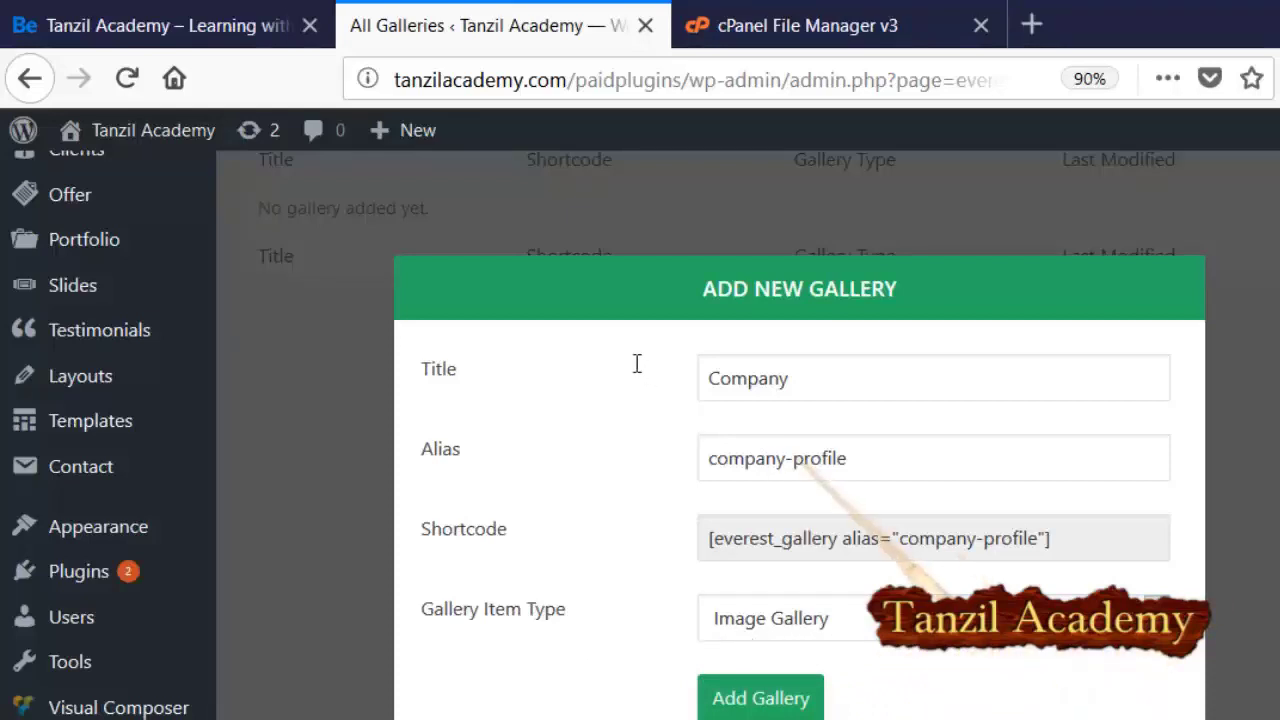
# Shorten the new gallery's alias to company.
pyautogui.press('Tab')
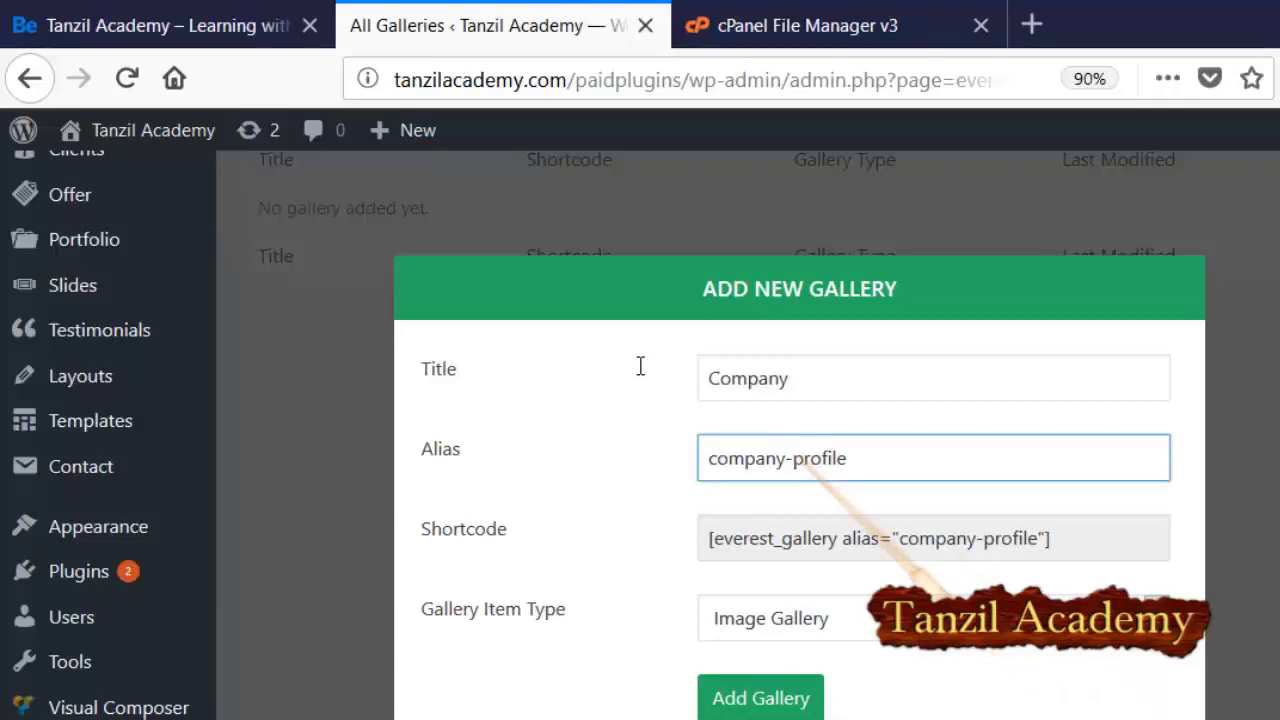
pyautogui.click(771, 563)
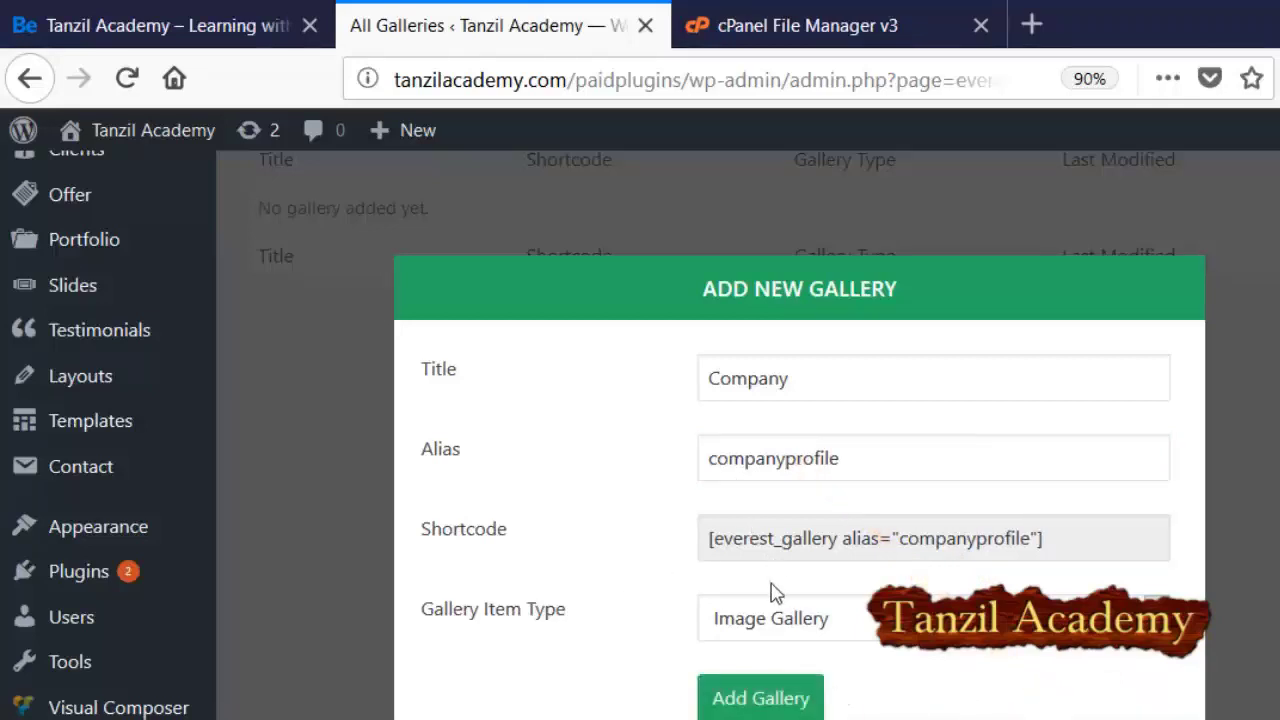
pyautogui.scroll(5, 745, 516)
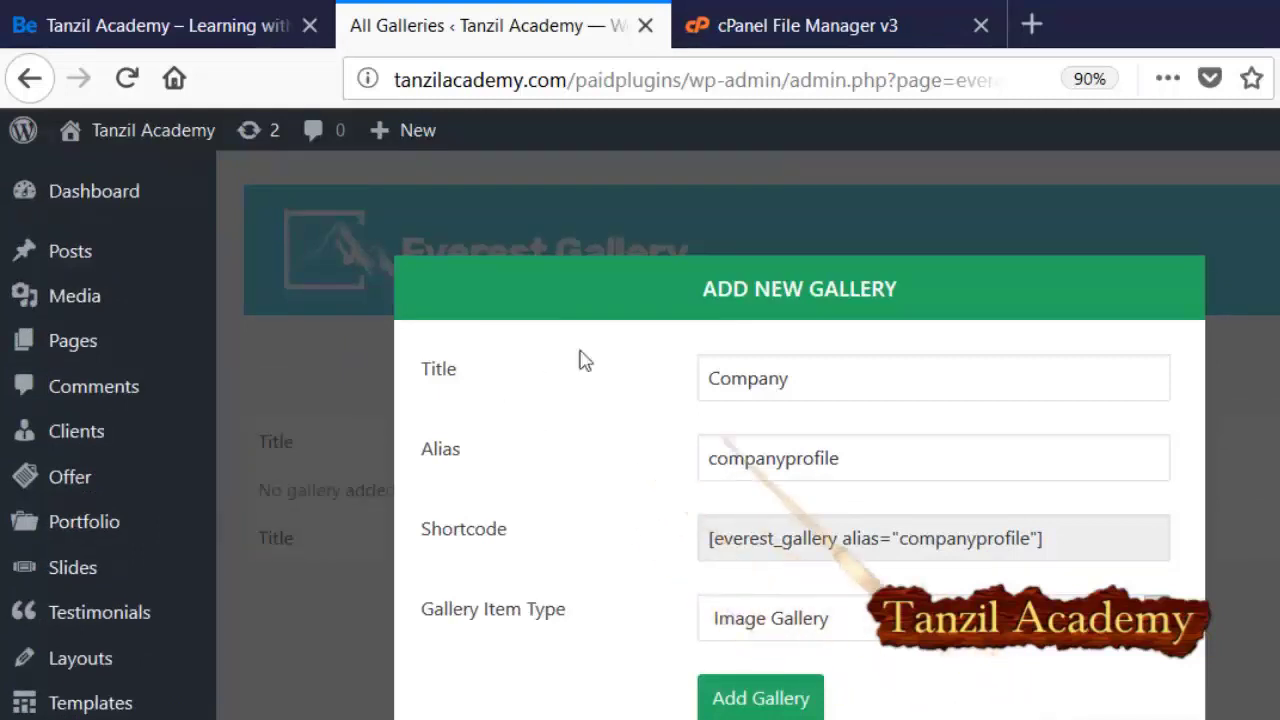
pyautogui.hotkey('shift', 'Left')
pyautogui.hotkey('shift', 'Left')
pyautogui.hotkey('shift', 'Left')
pyautogui.hotkey('shift', 'Left')
pyautogui.hotkey('shift', 'Left')
pyautogui.hotkey('shift', 'Left')
pyautogui.hotkey('shift', 'Left')
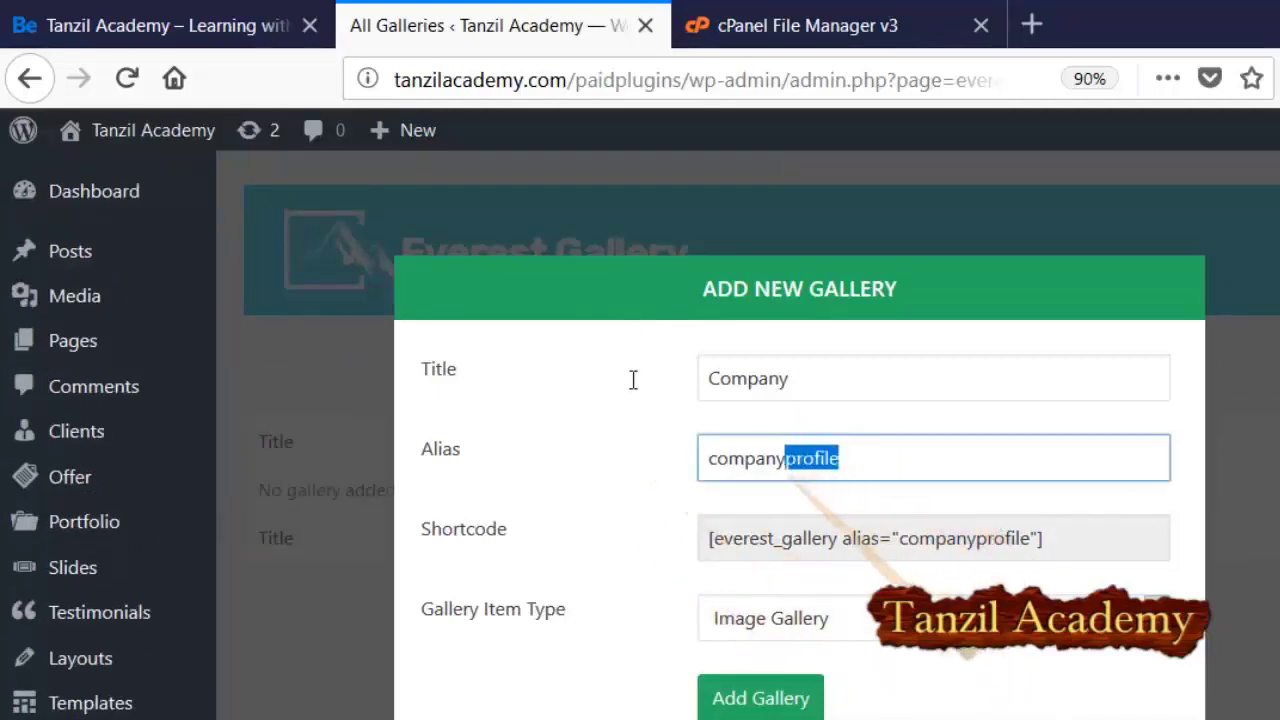
pyautogui.press('BackSpace')
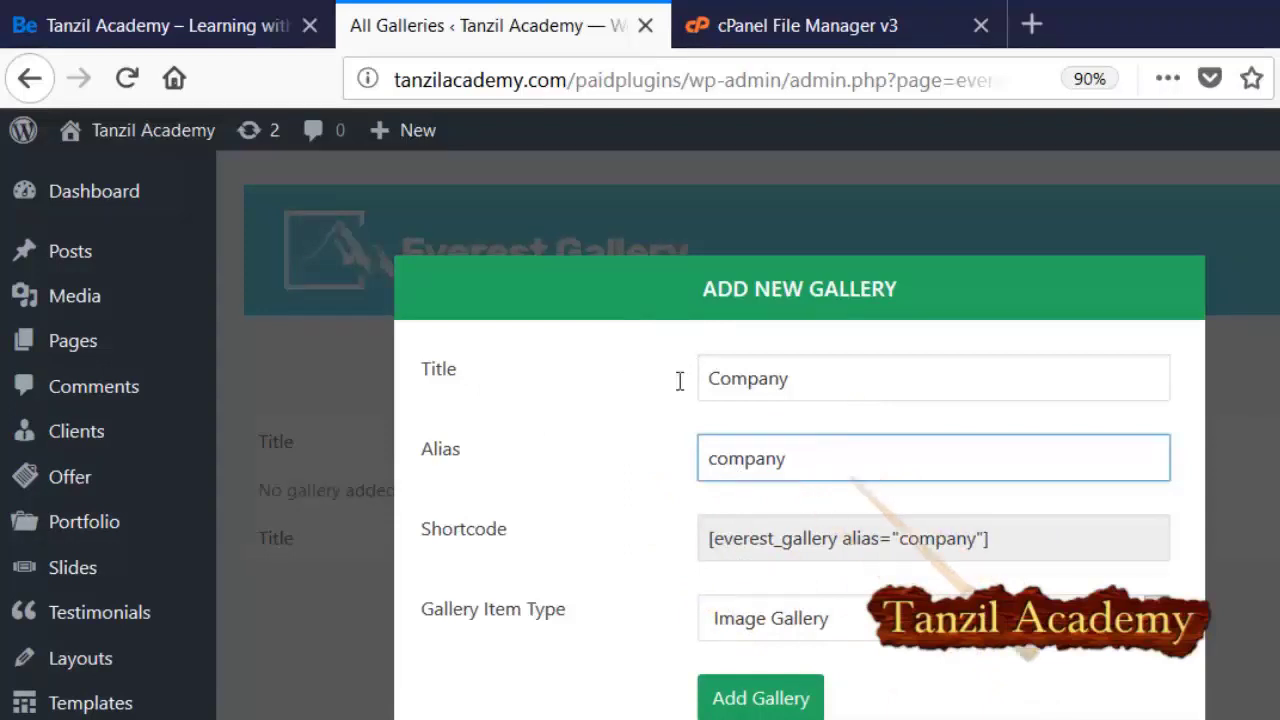
# Set the title to company and create the gallery.
pyautogui.press('Return')
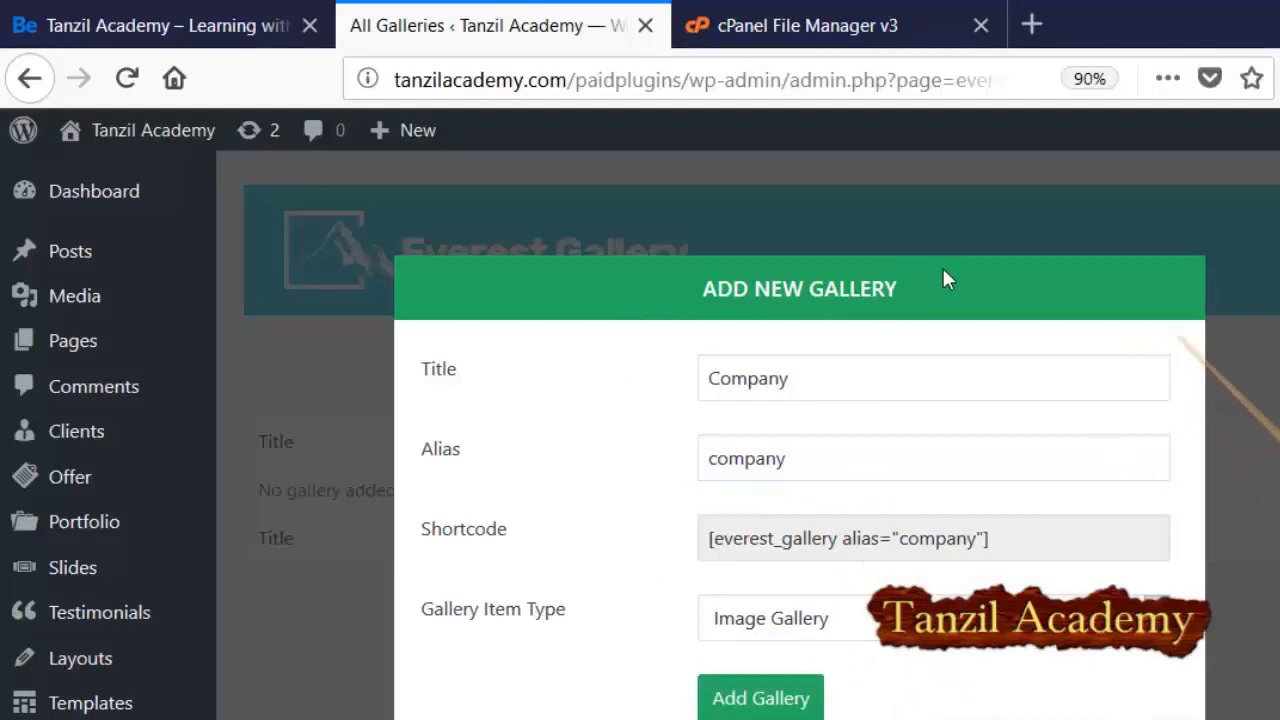
pyautogui.press('Return')
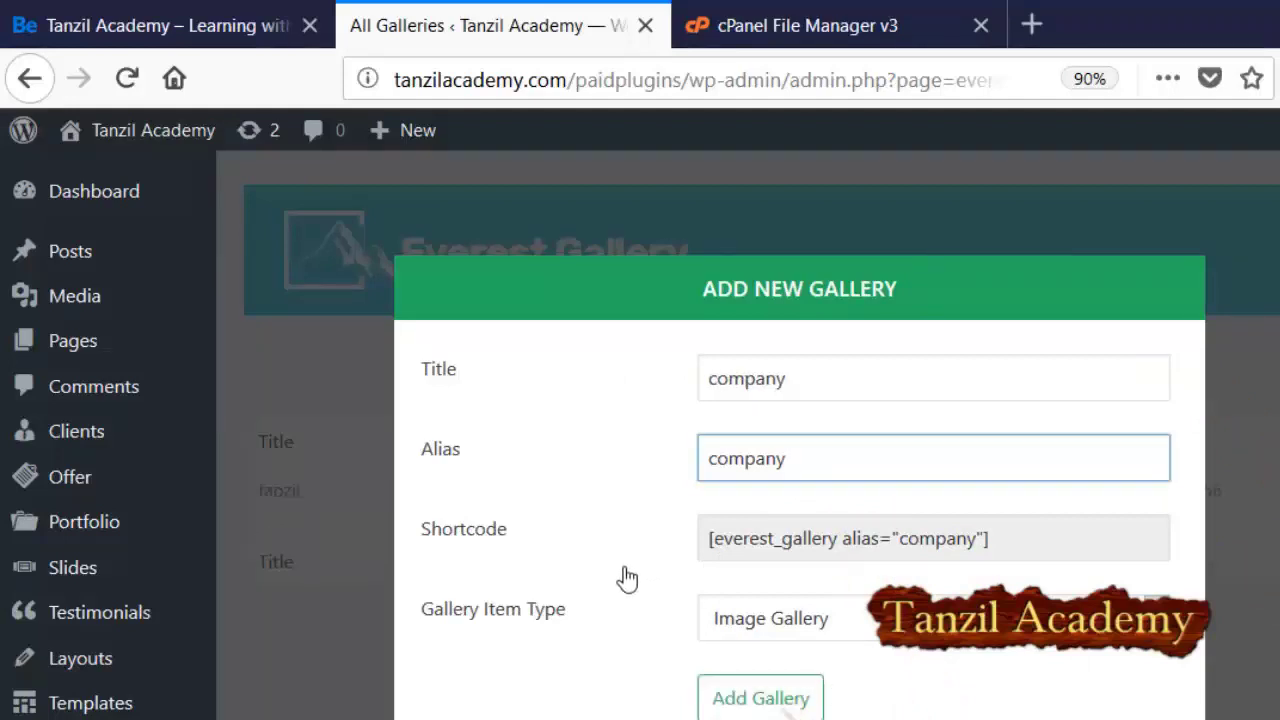
pyautogui.press('Return')
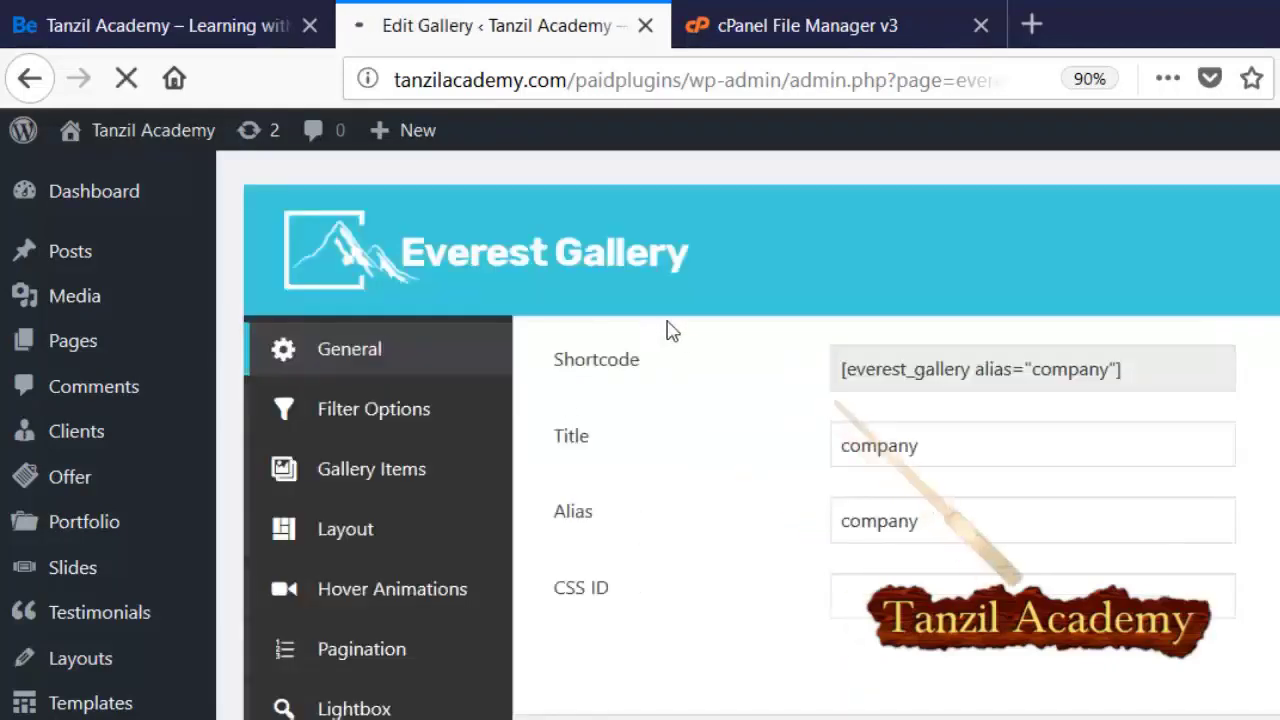
# Review the gallery's general settings, including title, alias and CSS ID, and open its filter options.
pyautogui.scroll(-3, 630, 462)
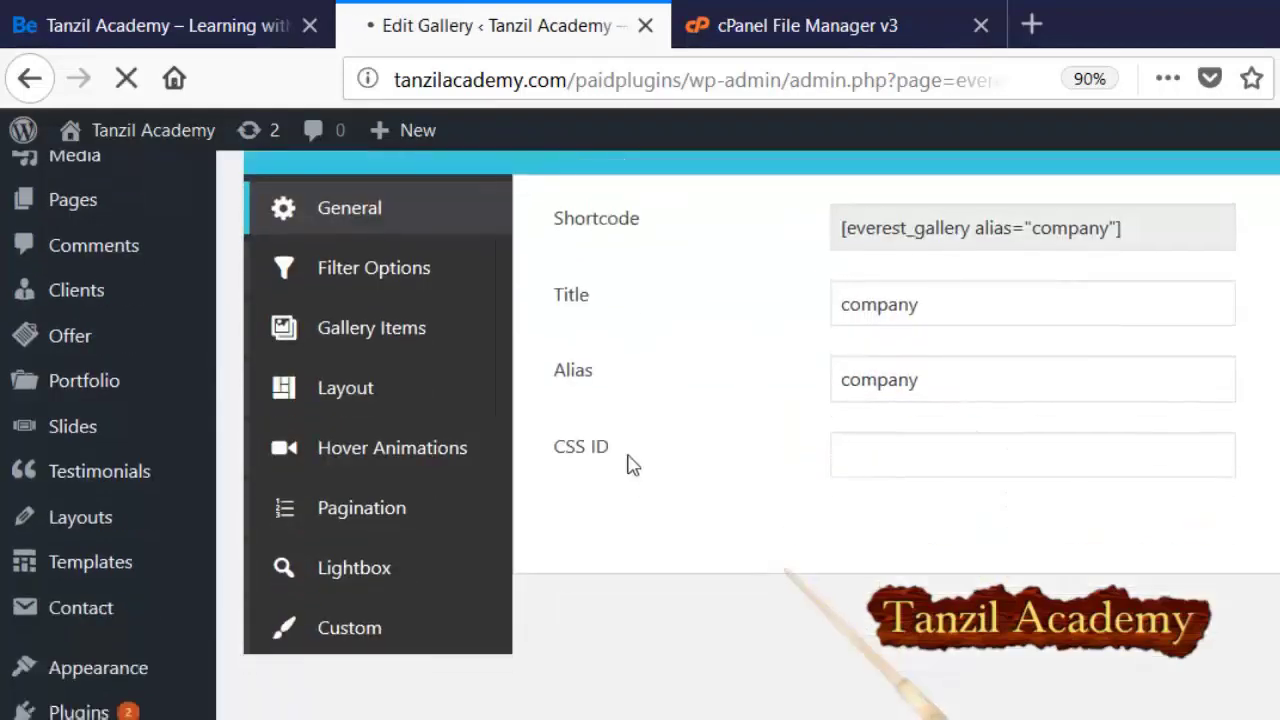
pyautogui.scroll(-2, 630, 462)
pyautogui.scroll(5, 631, 466)
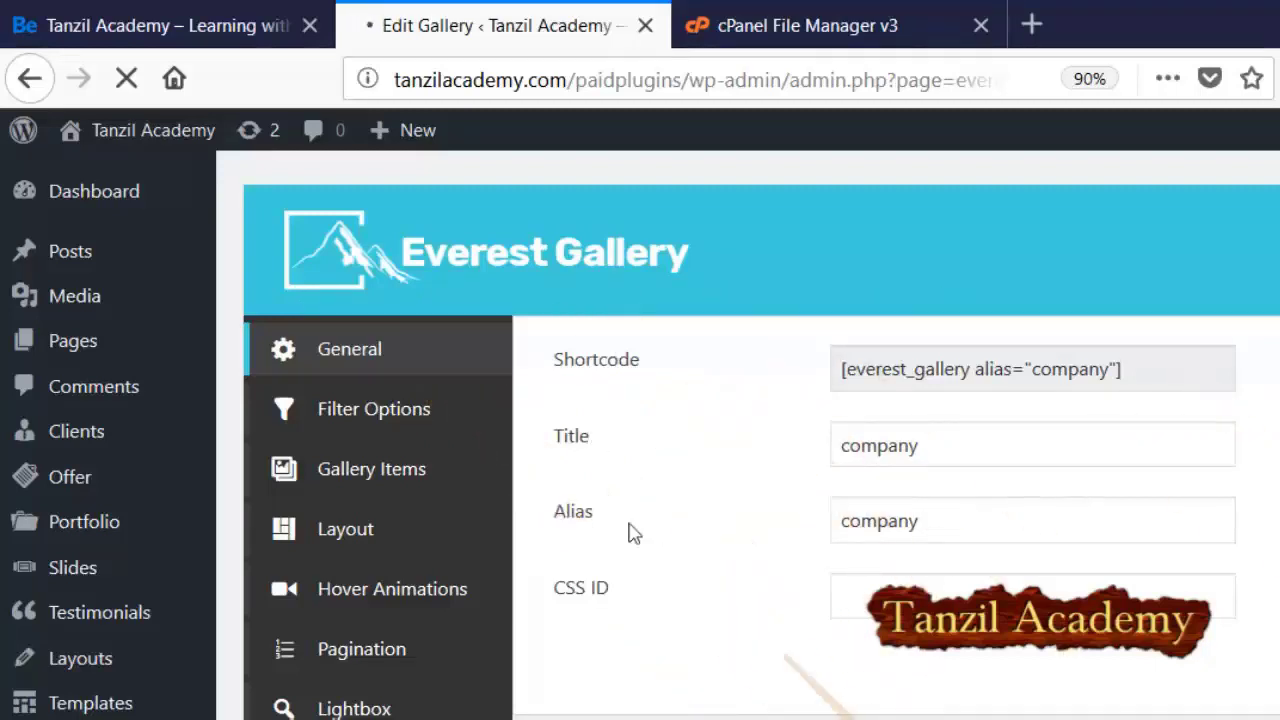
pyautogui.scroll(-3, 629, 527)
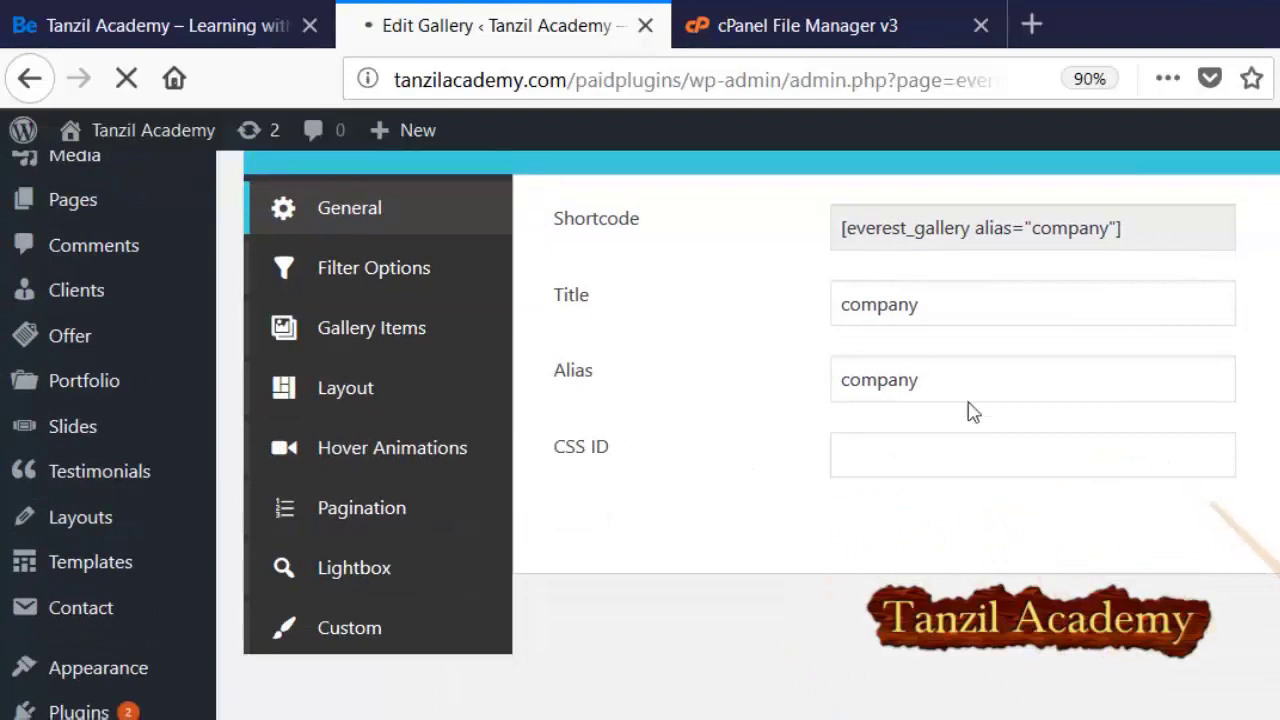
pyautogui.scroll(3, 900, 423)
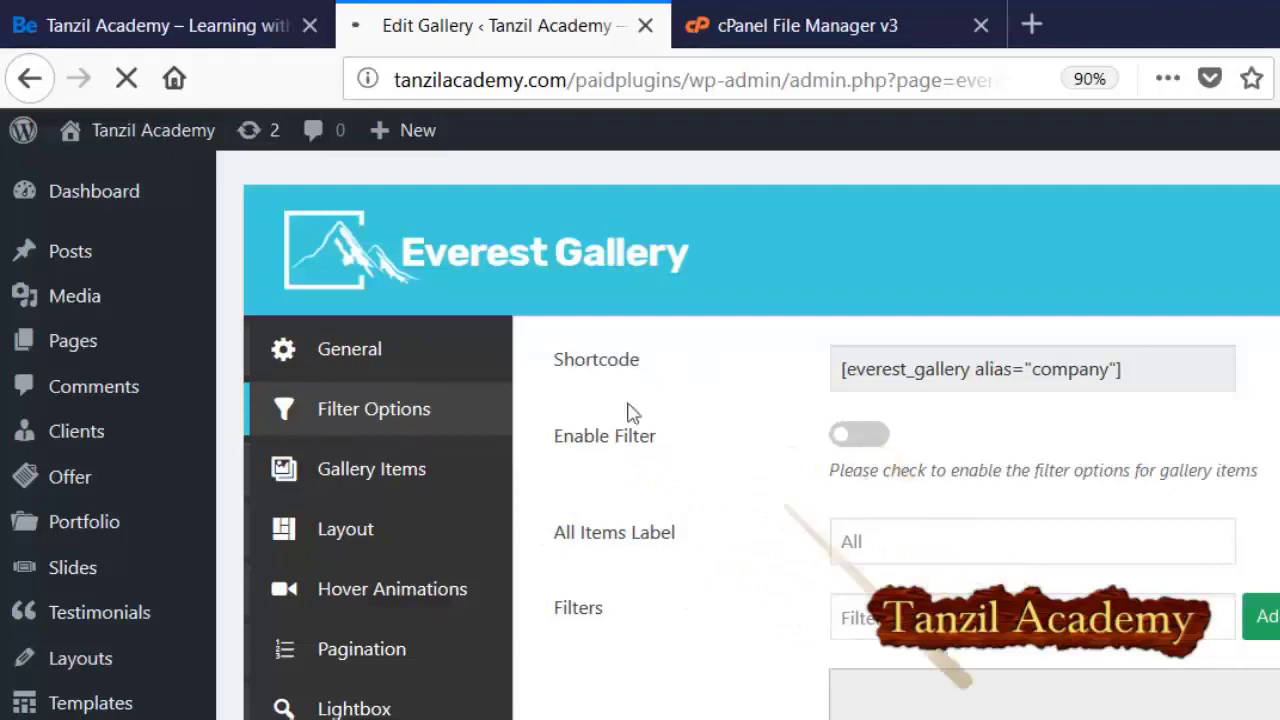
# Look over the filter options and enable the filter for the gallery items.
pyautogui.scroll(-7, 640, 450)
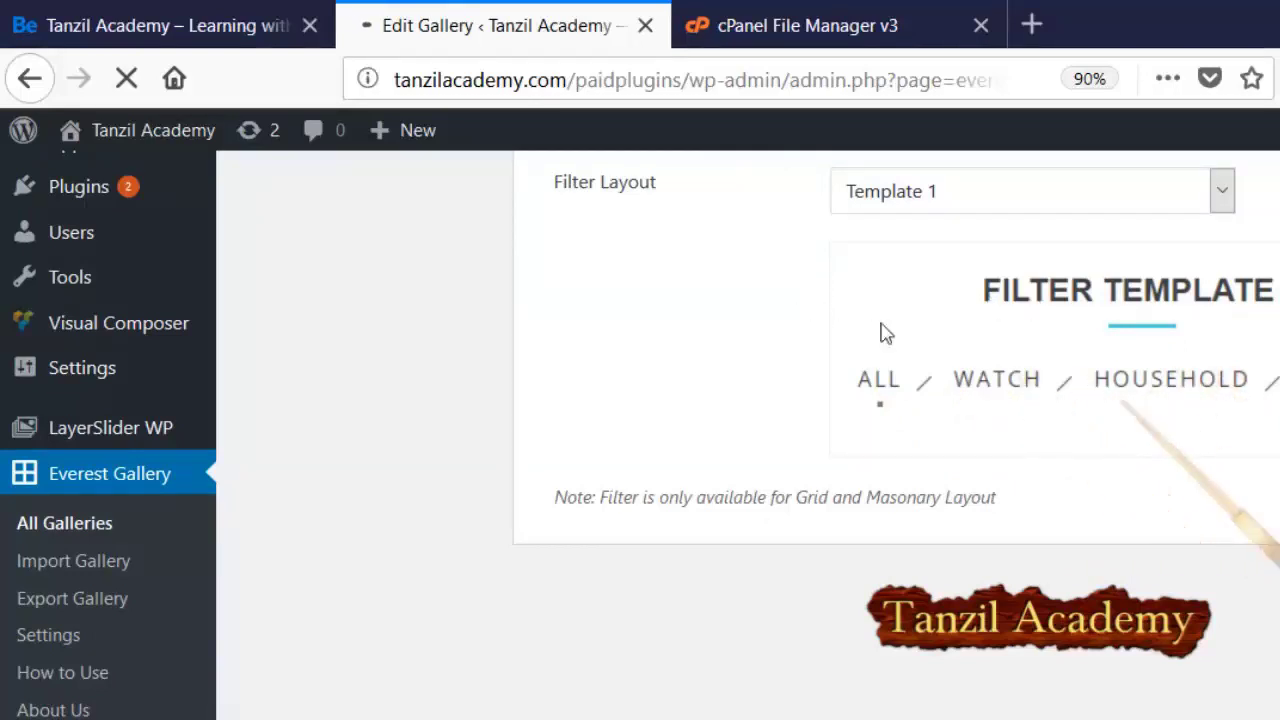
pyautogui.scroll(5, 700, 388)
pyautogui.scroll(6, 700, 388)
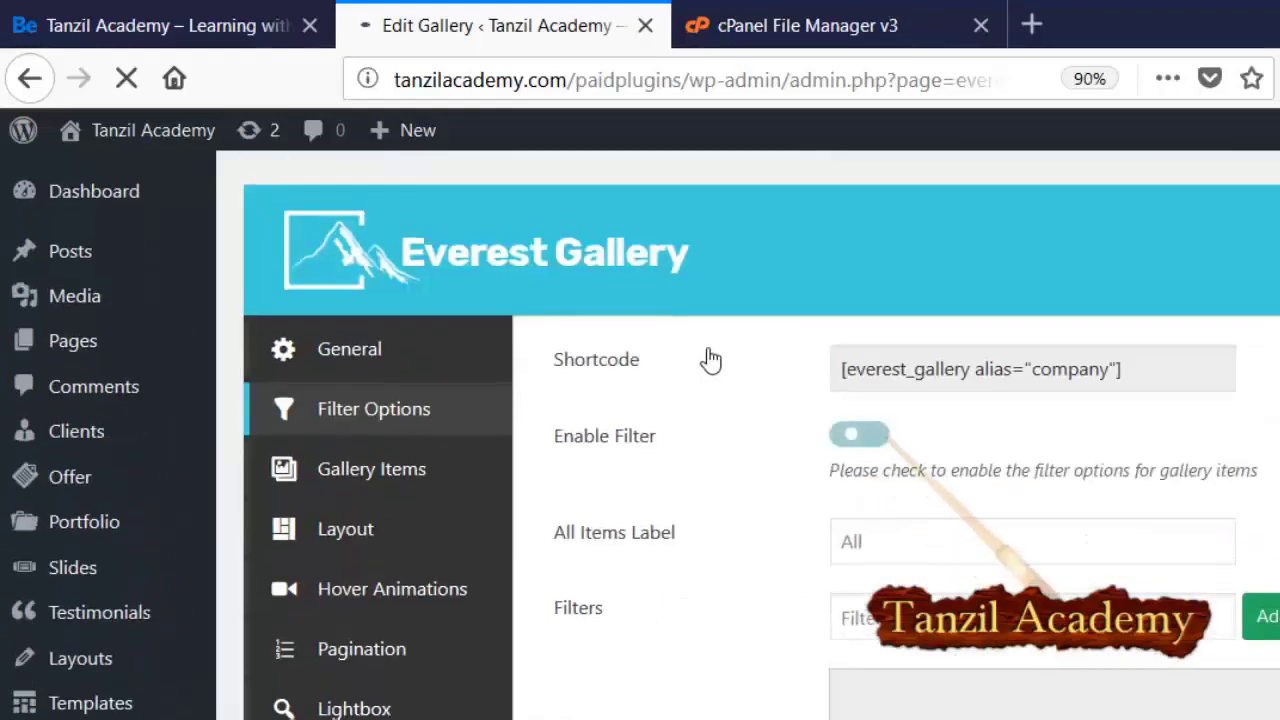
# Try Template 5 and Template 3 as the gallery's filter layout.
pyautogui.scroll(-10, 870, 375)
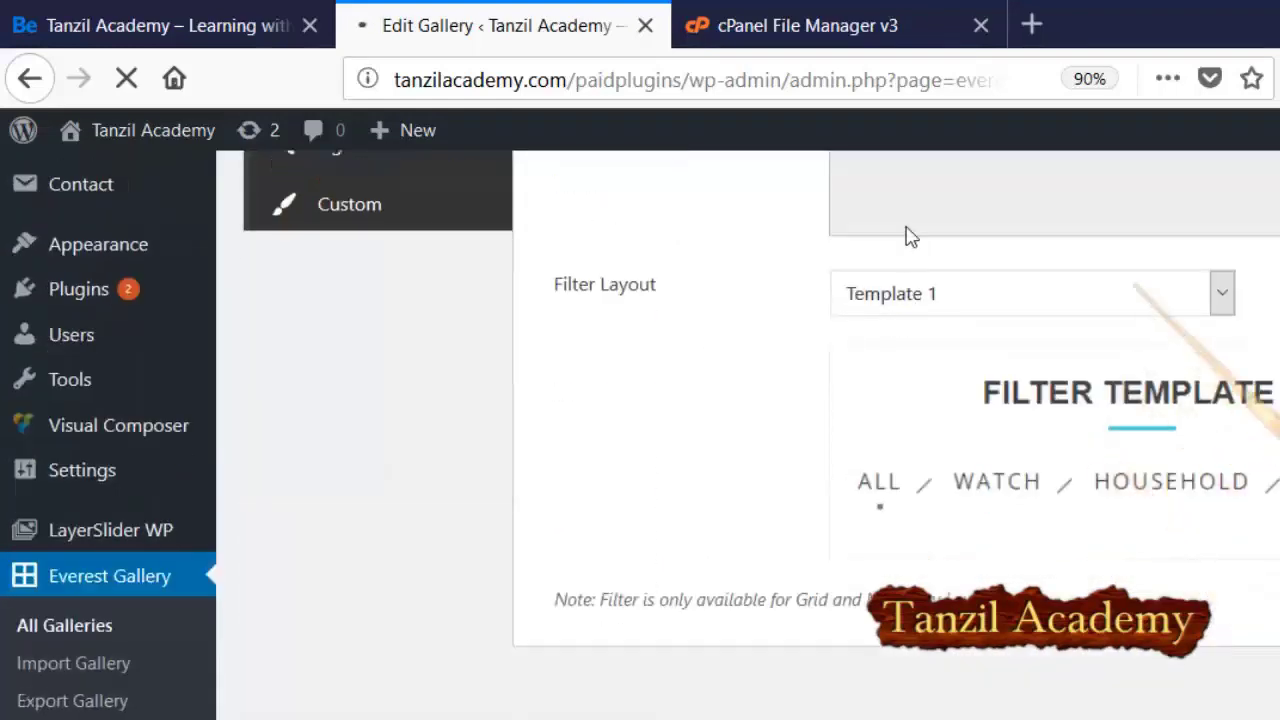
pyautogui.click(905, 285)
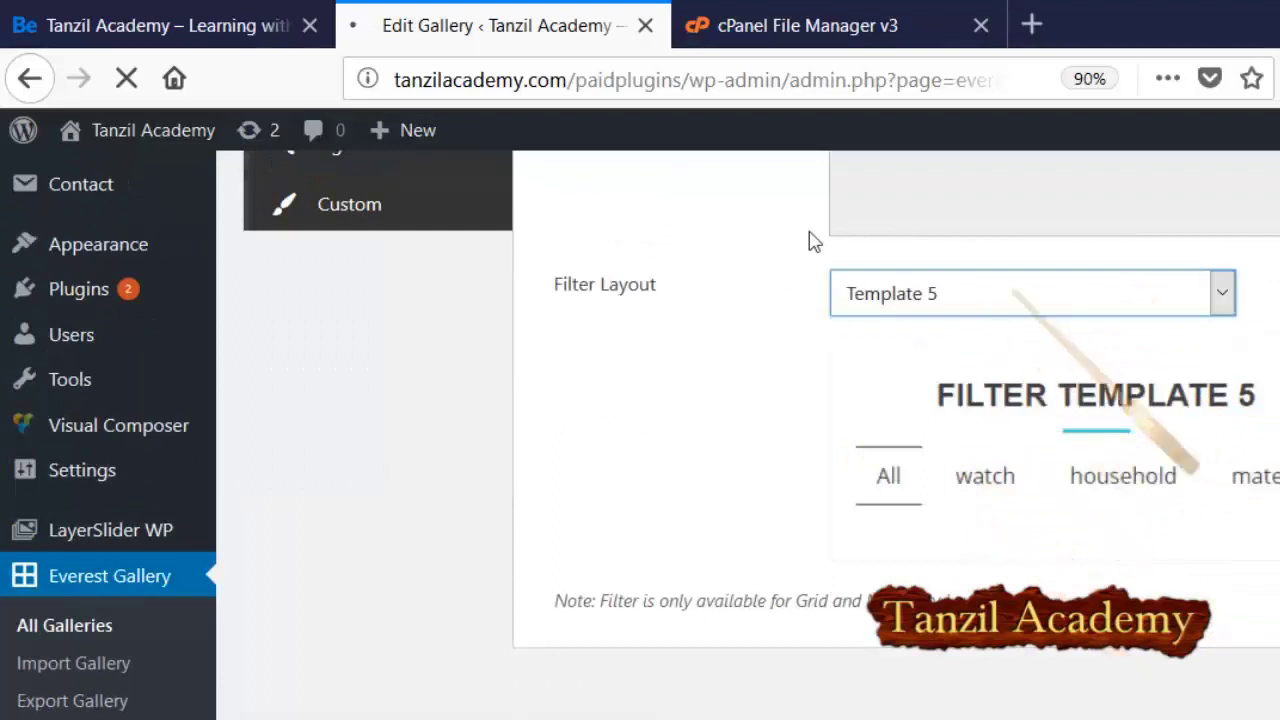
pyautogui.click(811, 288)
pyautogui.press('Down')
pyautogui.press('Down')
pyautogui.press('Return')
# Set the gallery's filter layout to Template 8.
pyautogui.click(840, 292)
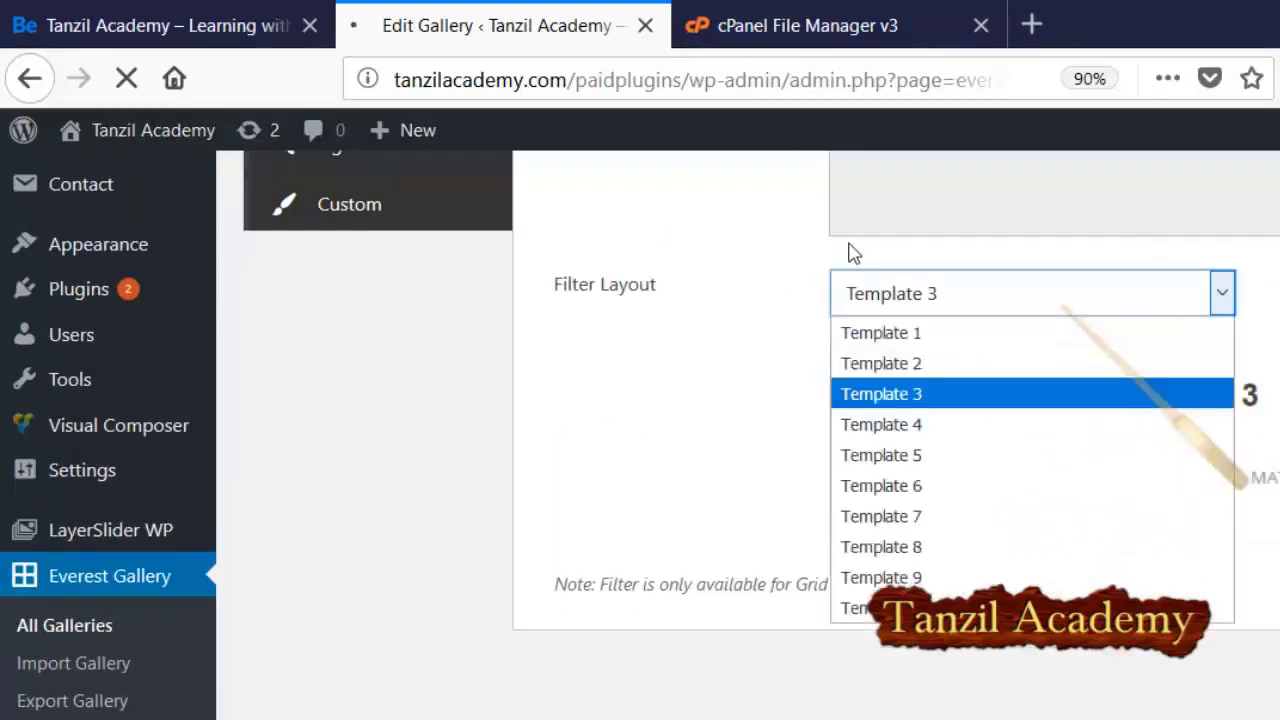
pyautogui.press('Down')
pyautogui.press('Down')
pyautogui.press('Down')
pyautogui.press('Down')
pyautogui.press('Down')
pyautogui.press('Return')
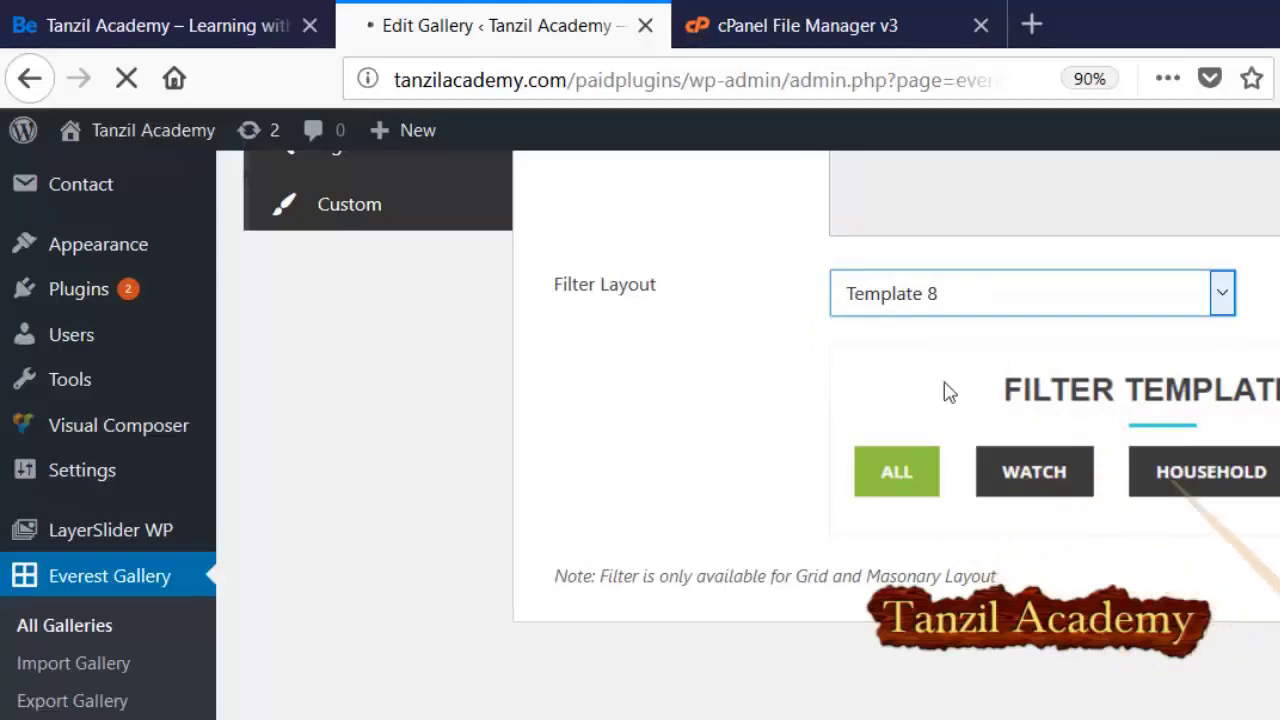
# Examine the filter options, including the all-items label, the filter name field and the filter layout.
pyautogui.scroll(6, 800, 400)
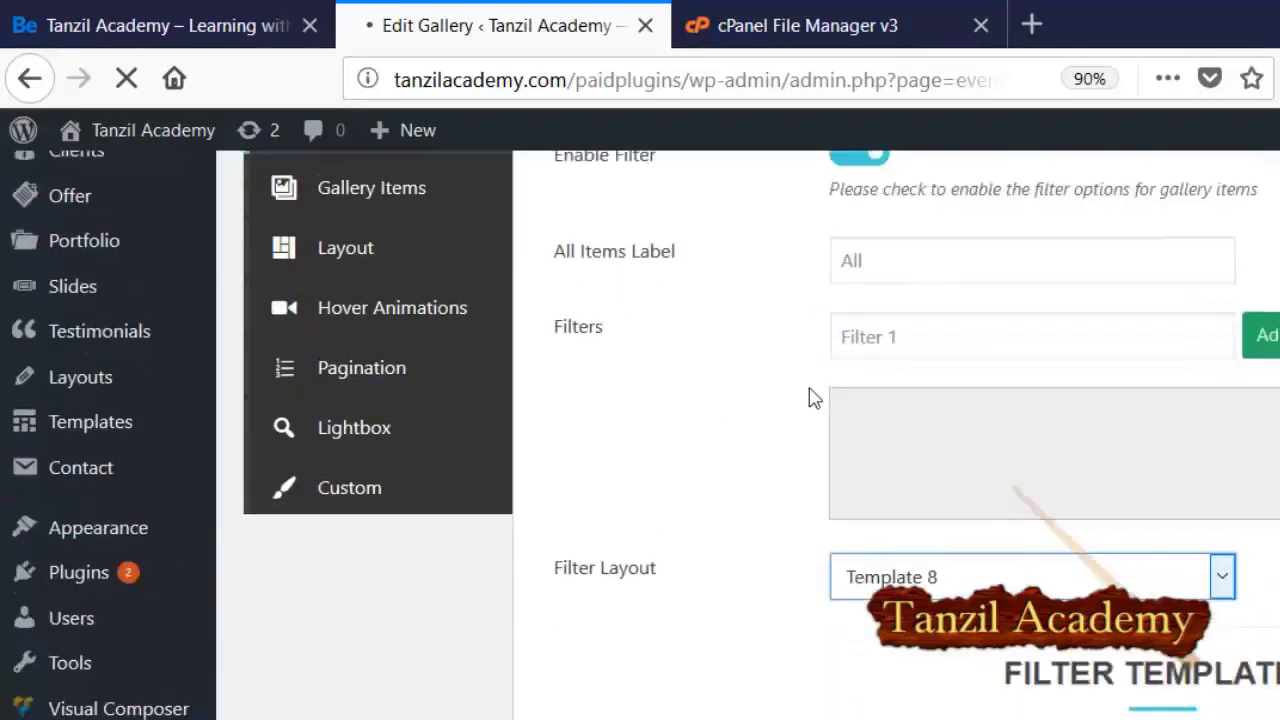
pyautogui.scroll(-3, 777, 410)
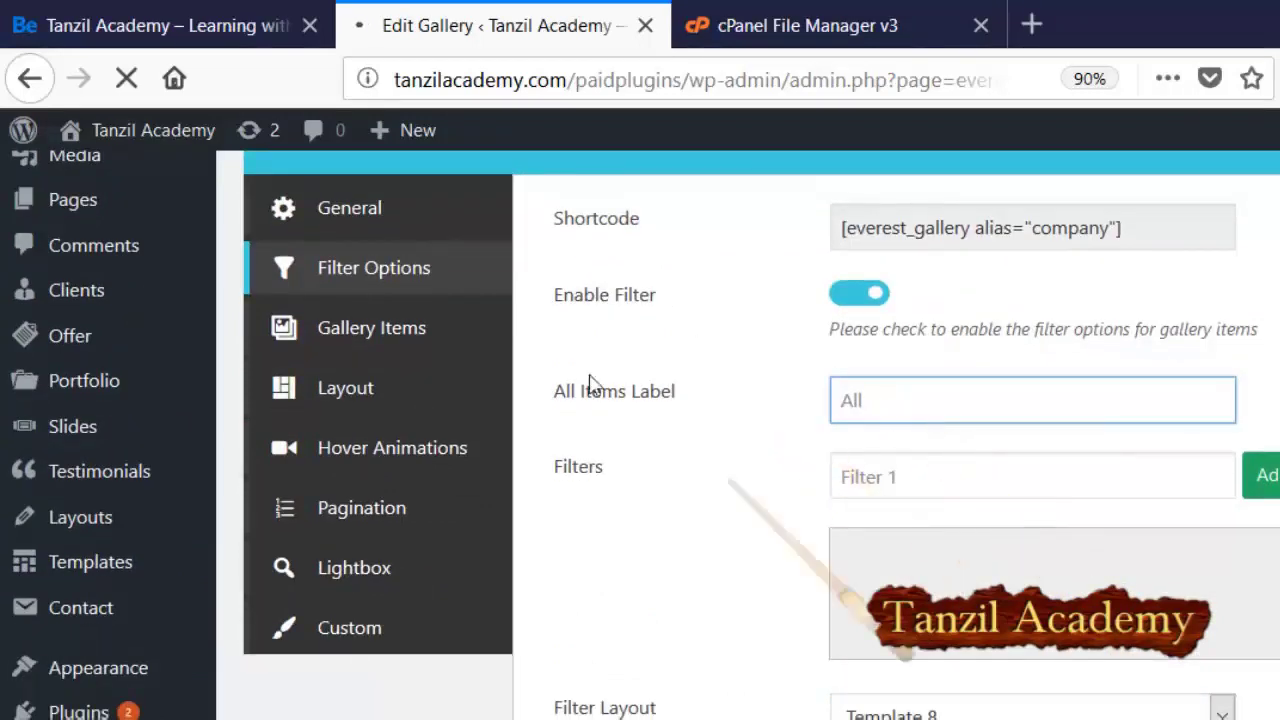
pyautogui.press('Tab')
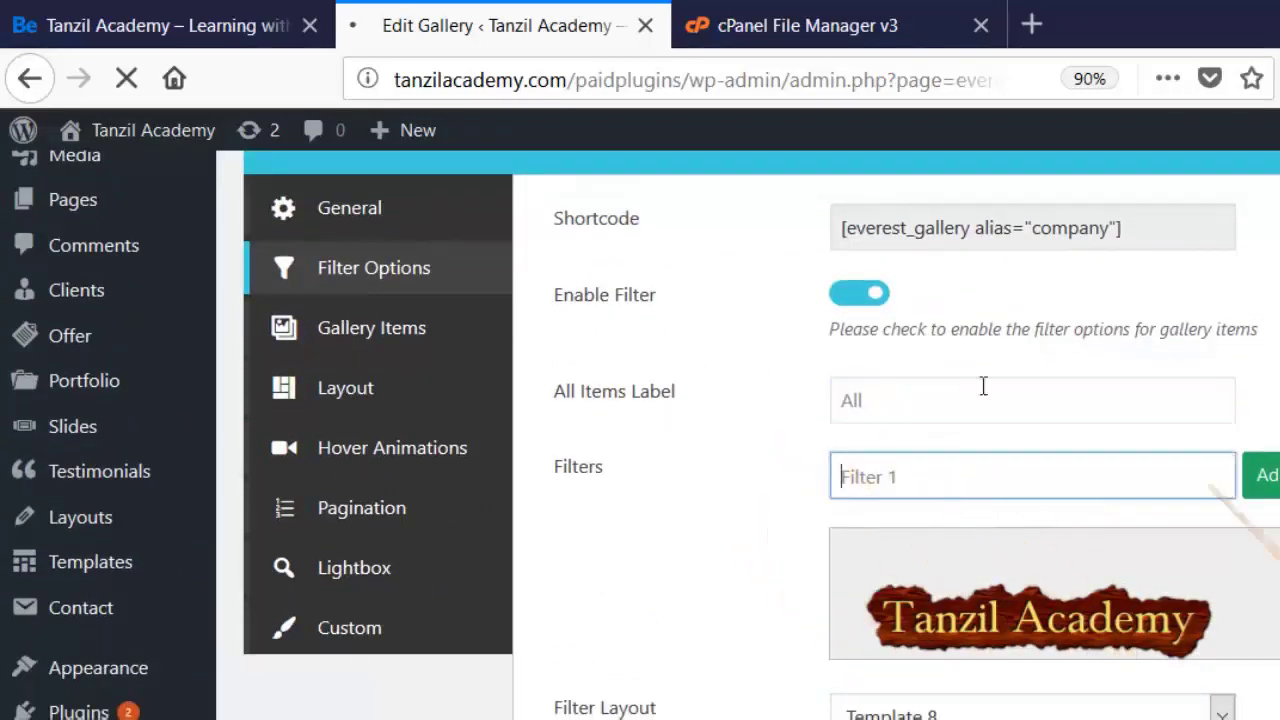
pyautogui.scroll(-5, 811, 434)
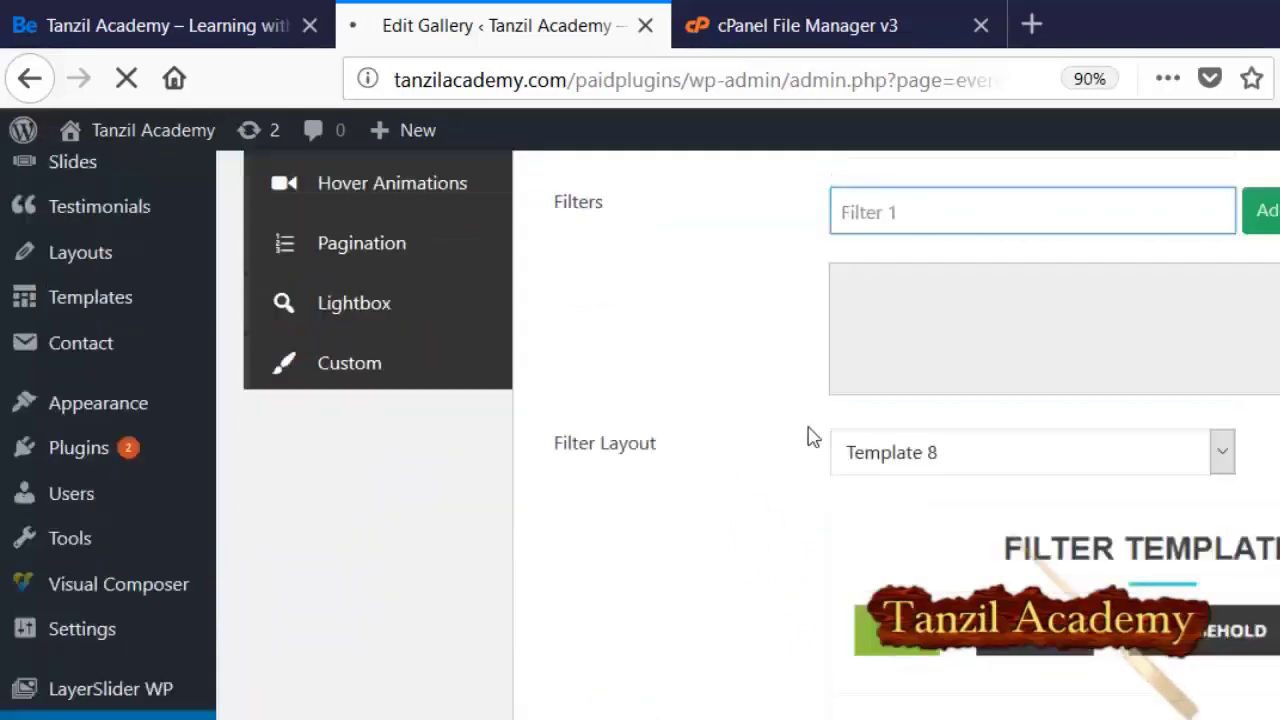
pyautogui.scroll(7, 829, 503)
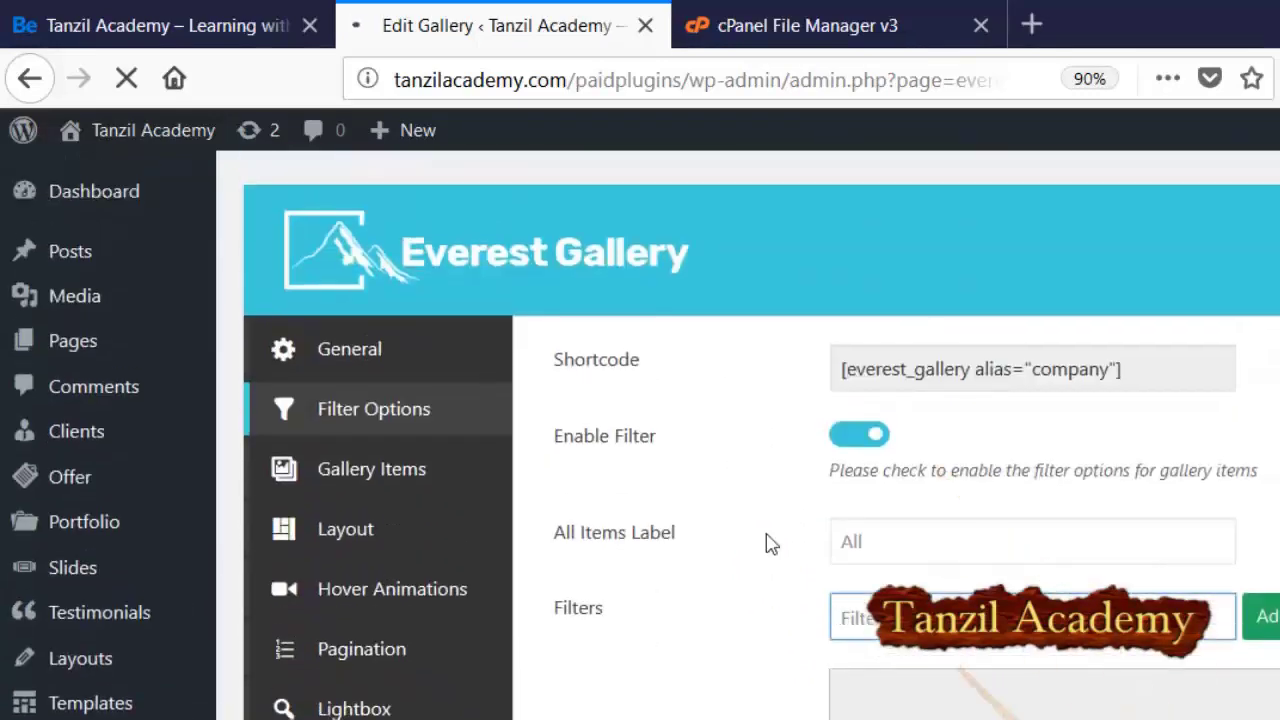
pyautogui.scroll(-3, 510, 428)
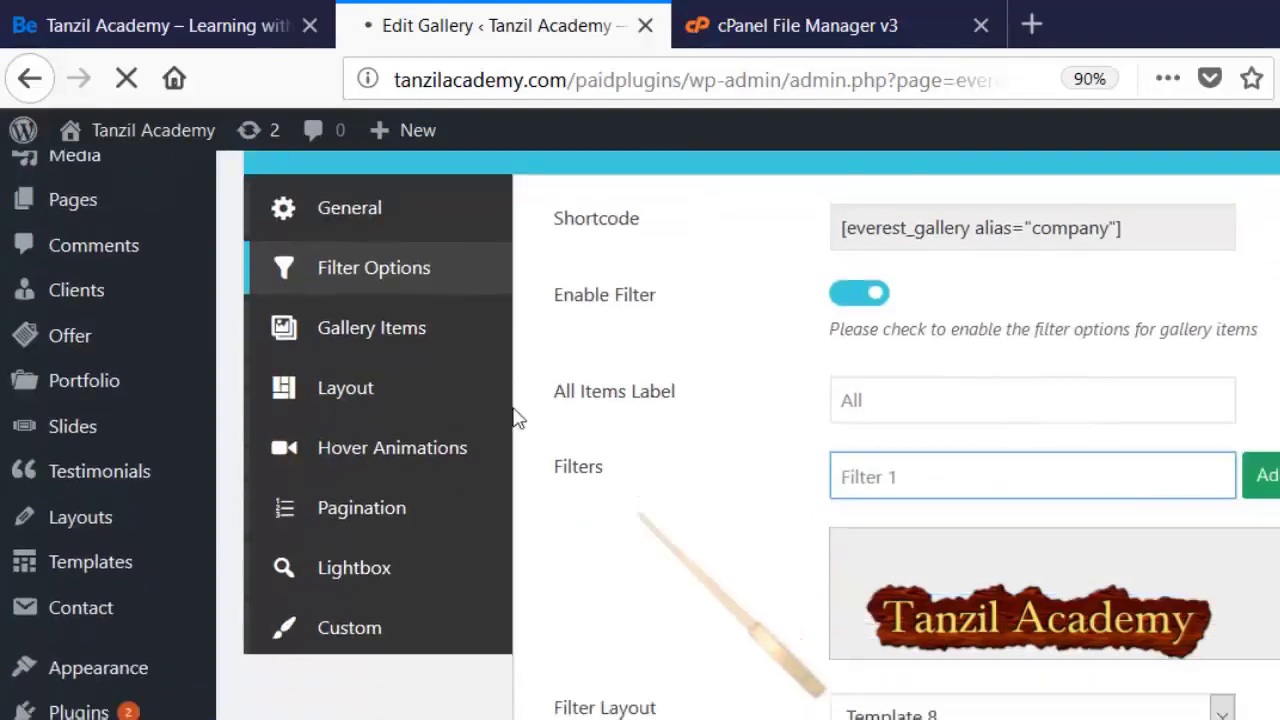
pyautogui.scroll(-4, 800, 435)
# Add multiple images to the company gallery's items and look over their thumbnails.
pyautogui.scroll(6, 808, 390)
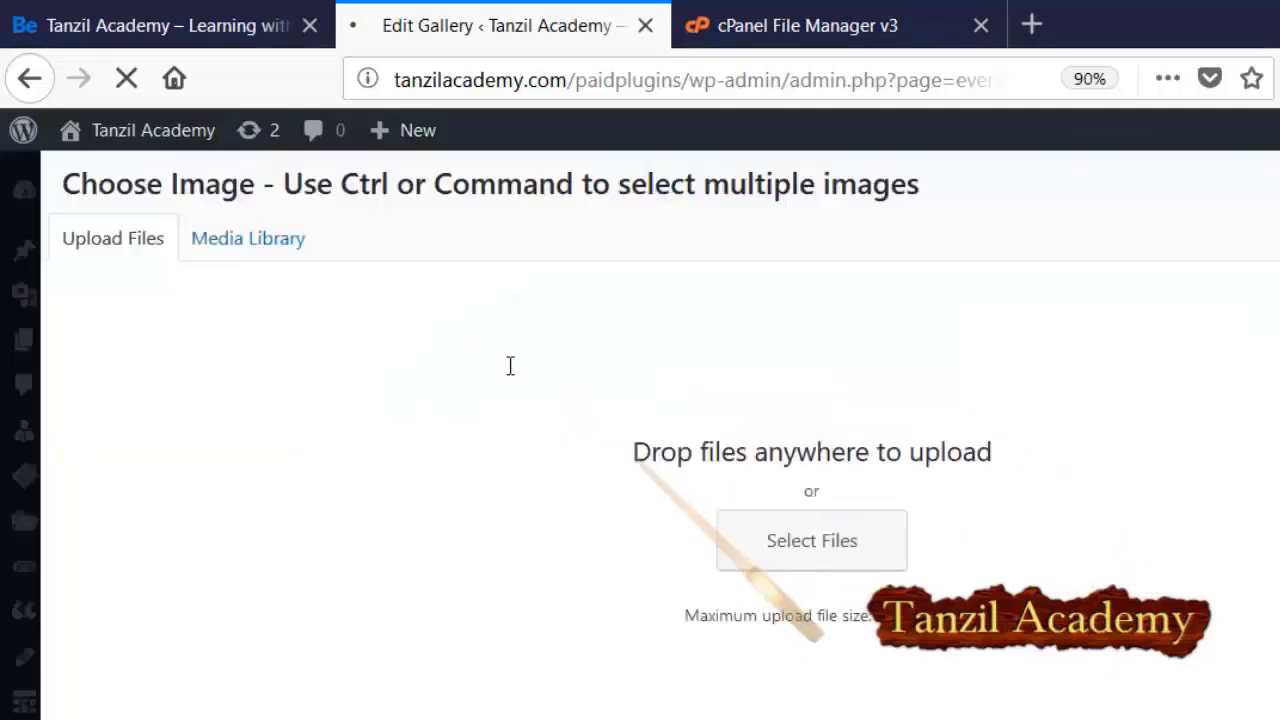
pyautogui.click(262, 238)
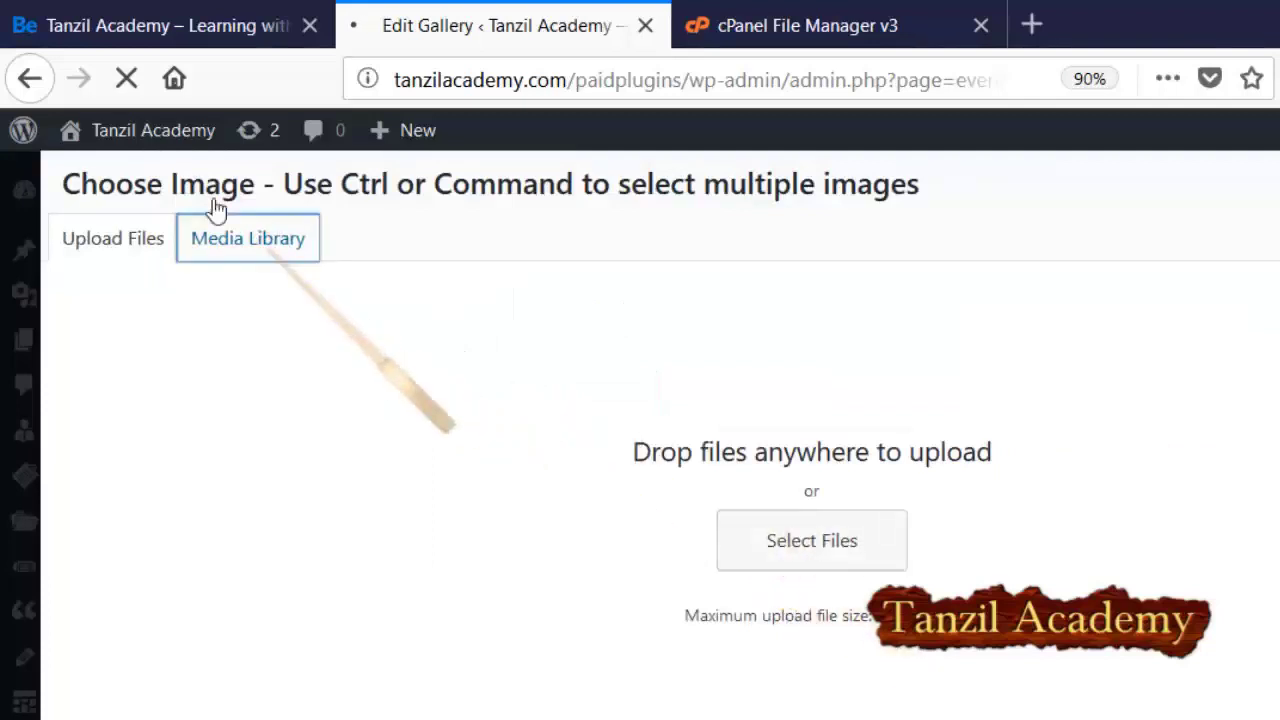
pyautogui.click(113, 236)
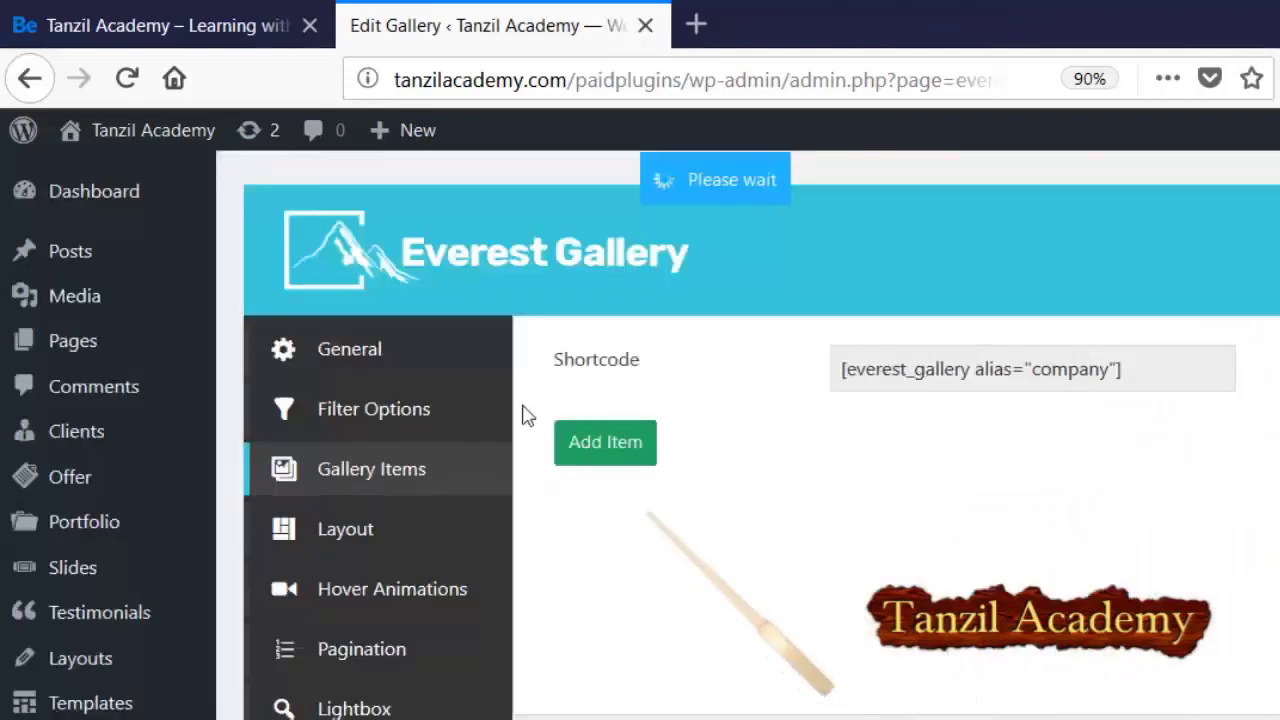
pyautogui.scroll(-3, 605, 410)
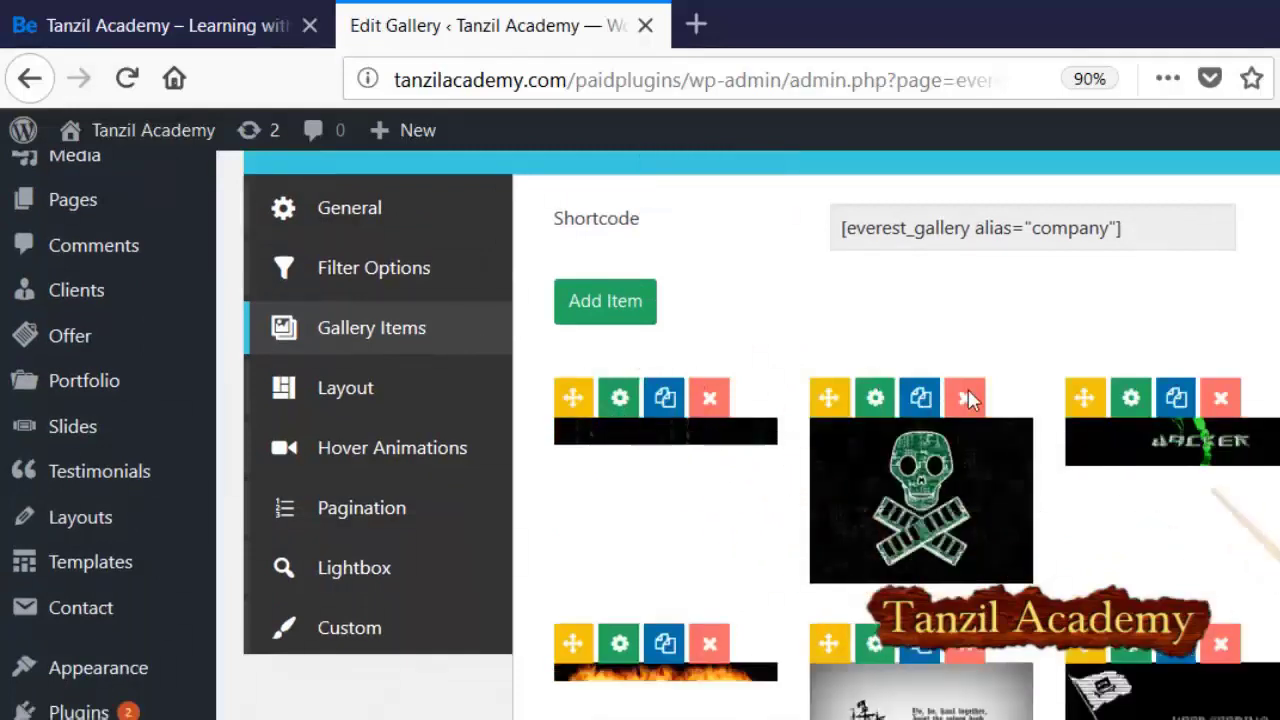
pyautogui.scroll(-3, 980, 400)
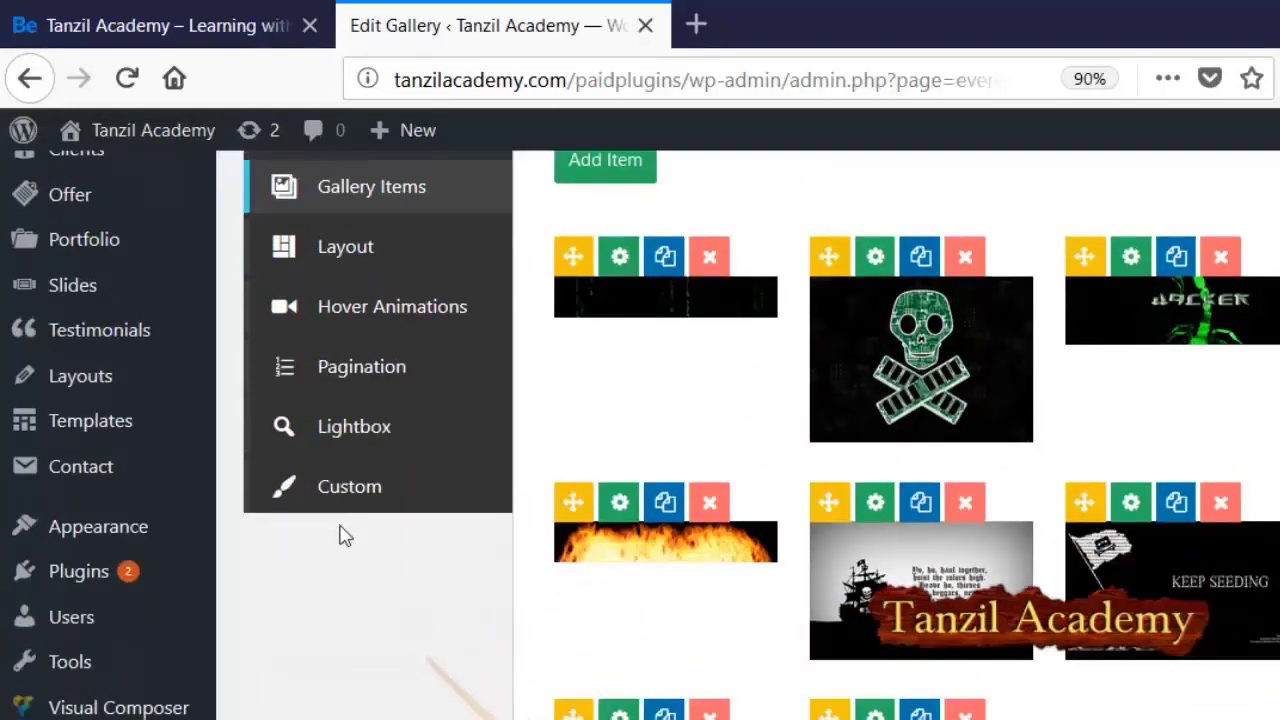
# Look over the gallery items and open the details of the first image, the System Failure wallpaper.
pyautogui.scroll(1, 530, 507)
pyautogui.scroll(5, 530, 507)
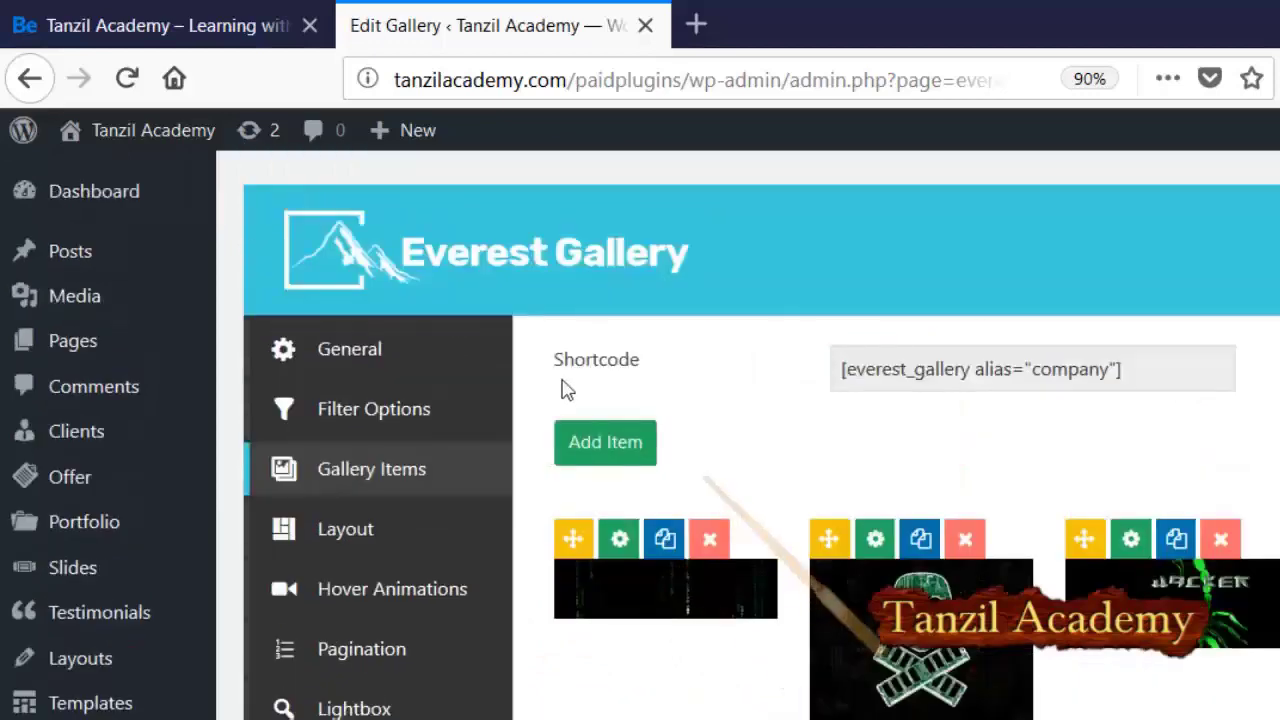
pyautogui.scroll(-2, 611, 331)
pyautogui.scroll(-2, 615, 330)
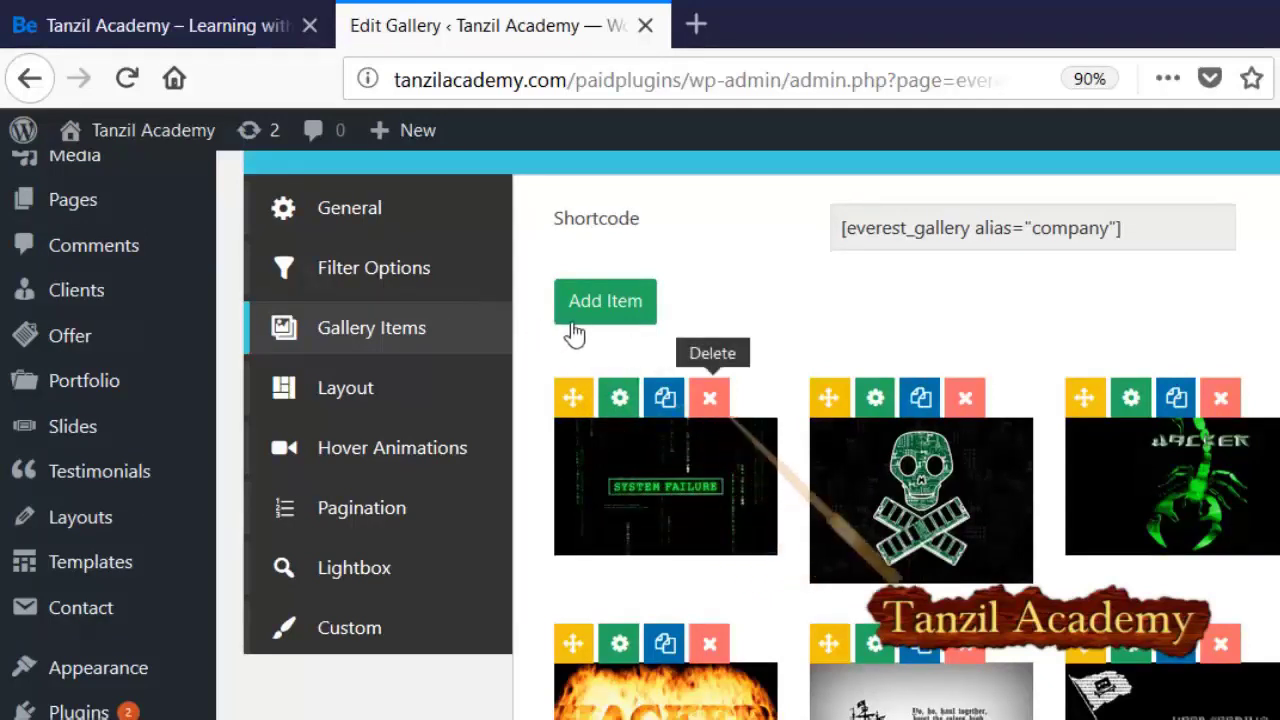
pyautogui.scroll(-3, 517, 245)
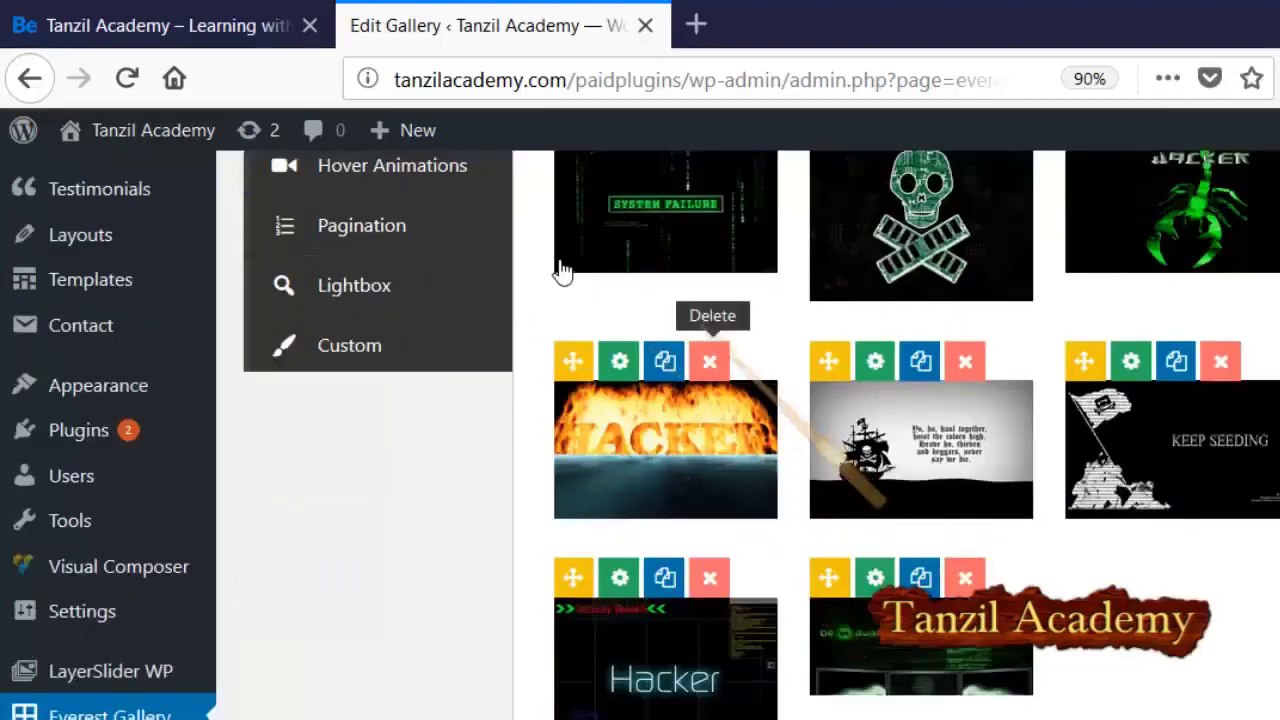
pyautogui.scroll(3, 563, 271)
pyautogui.click(620, 397)
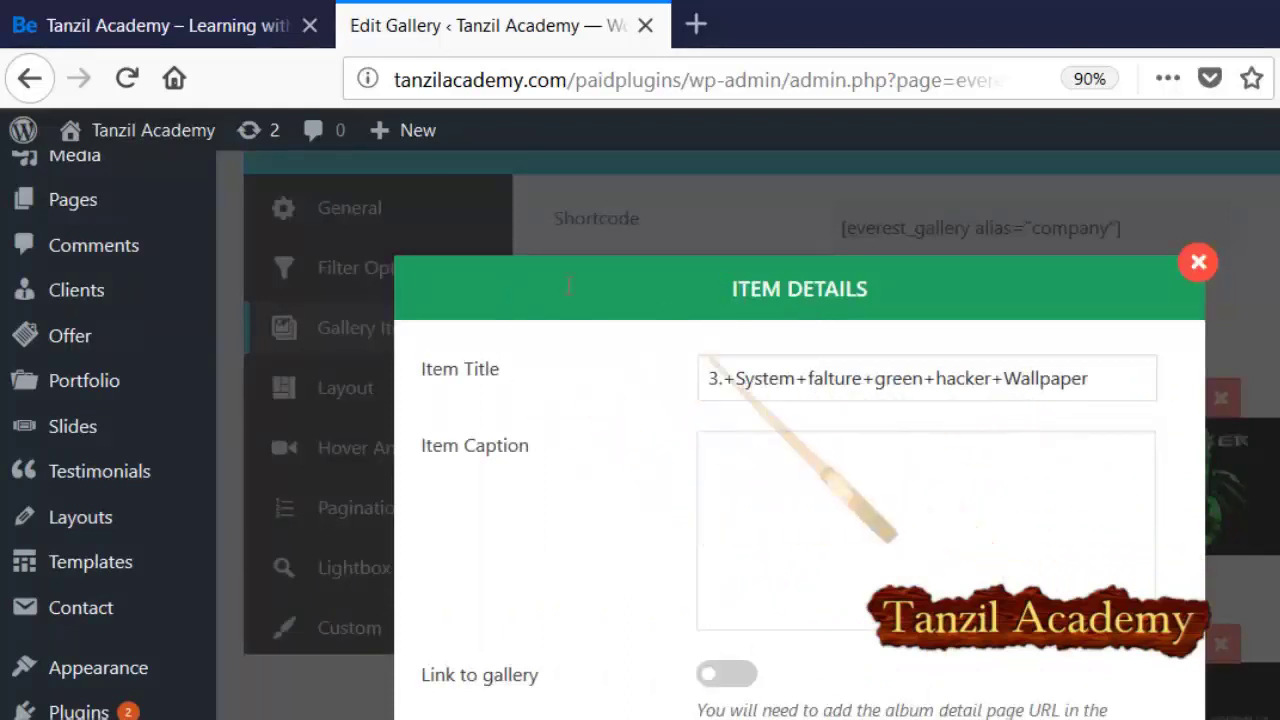
# Try the Link to gallery option in the item details of the System Failure image.
pyautogui.scroll(-5, 560, 310)
pyautogui.click(480, 460)
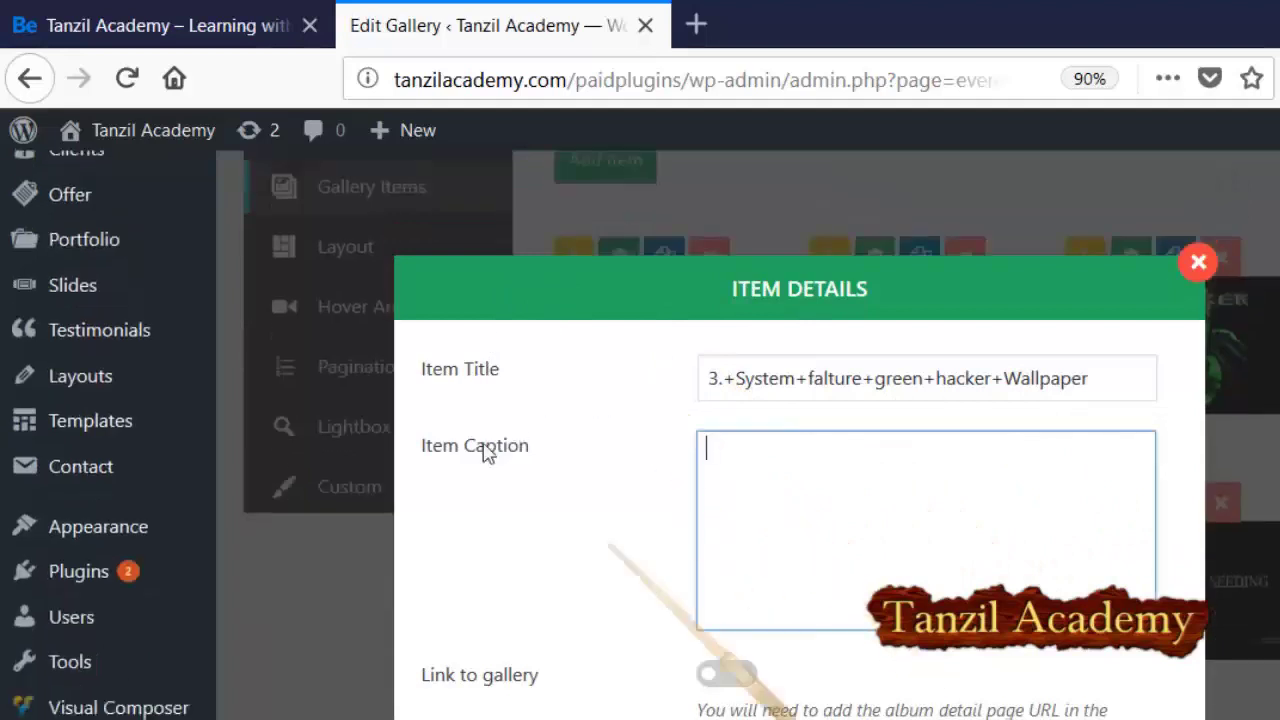
pyautogui.scroll(-1, 486, 520)
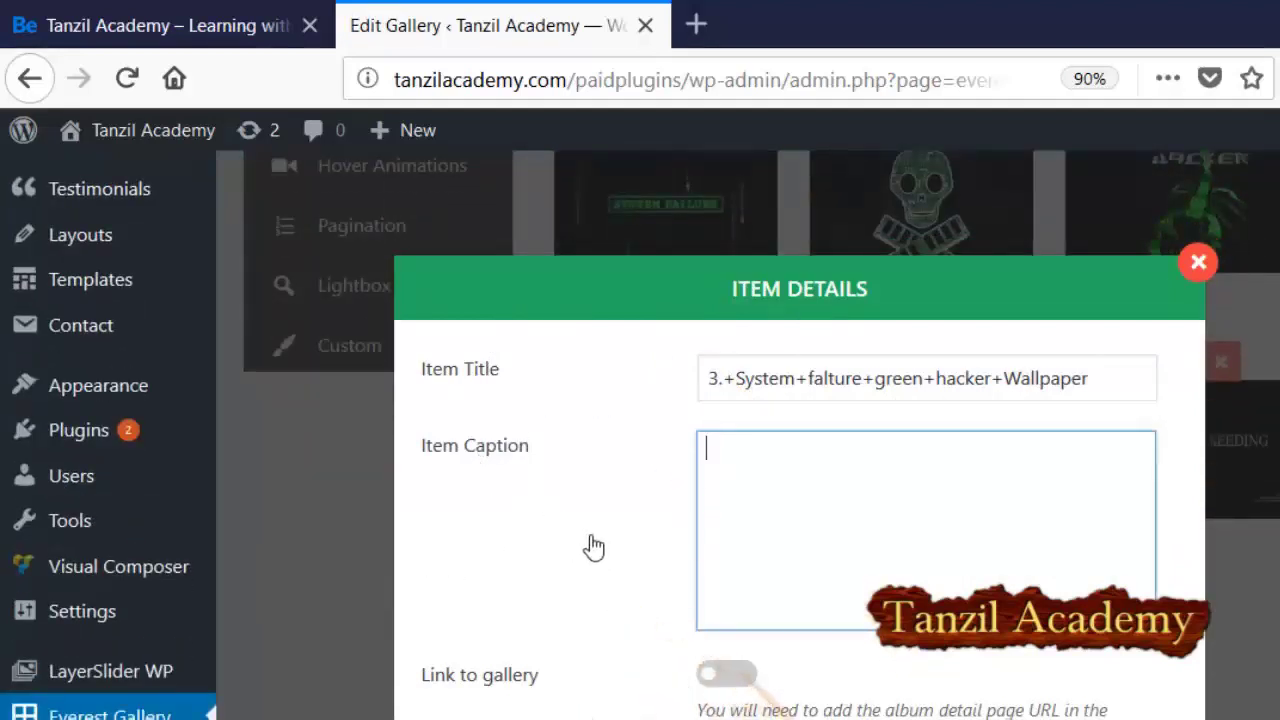
pyautogui.press('Tab')
pyautogui.press('space')
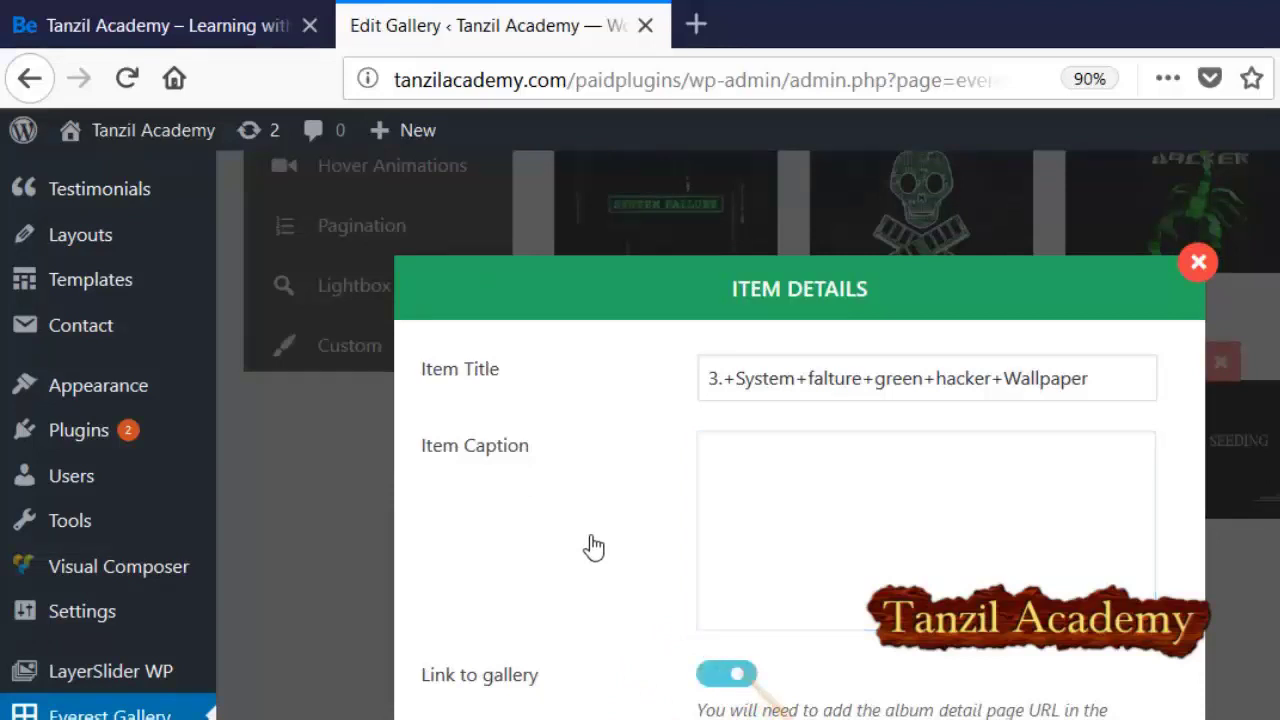
pyautogui.scroll(-5, 718, 540)
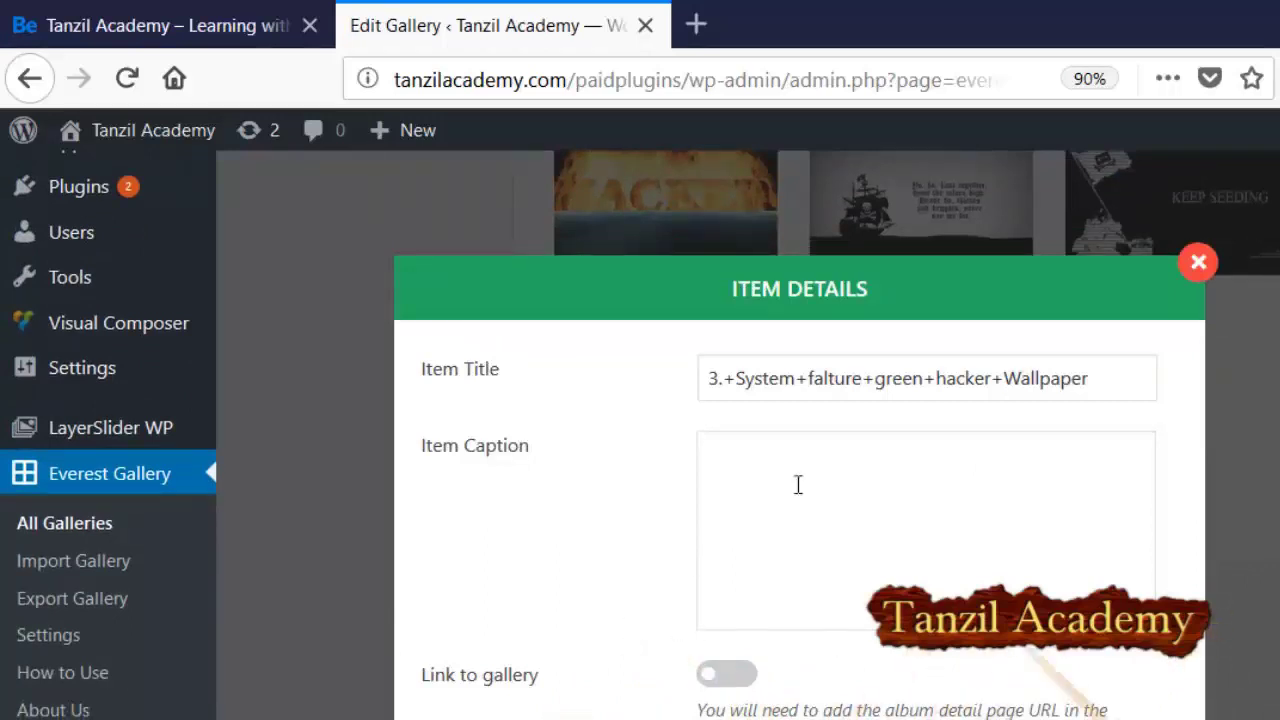
# Close the item details and open the gallery's layout settings at 80% page zoom.
pyautogui.hotkey('ctrl', '-')
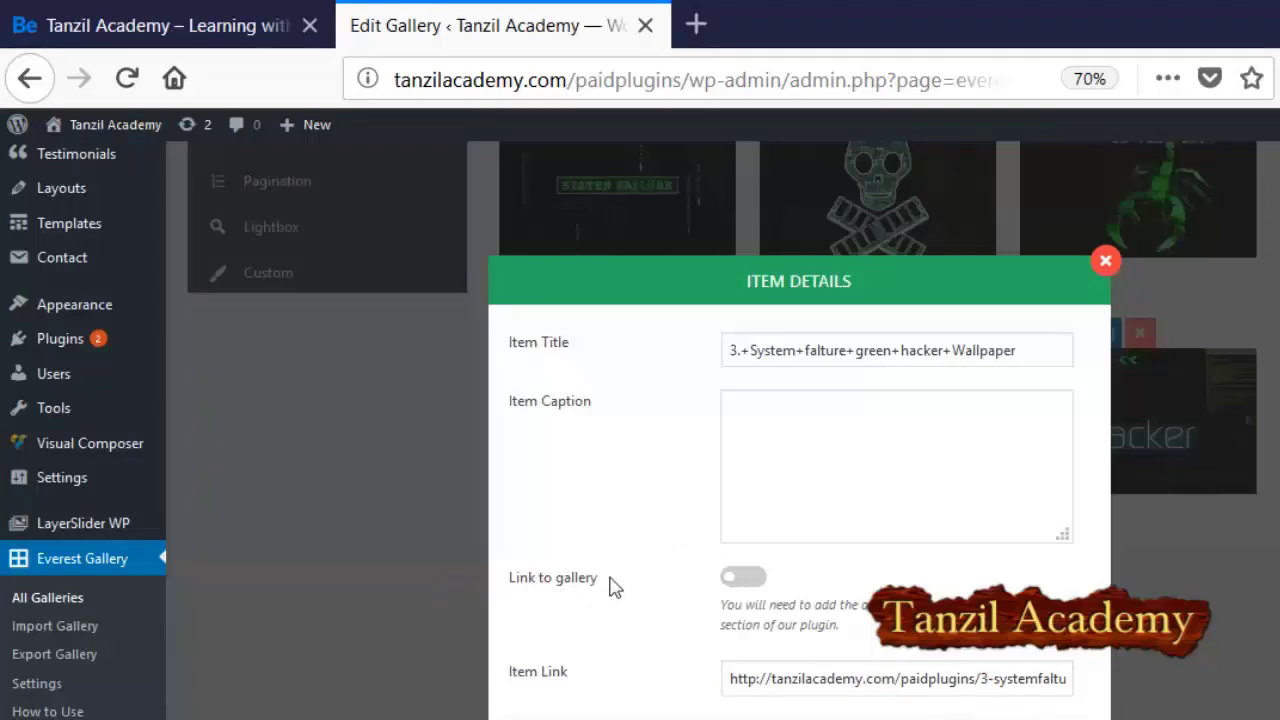
pyautogui.click(895, 222)
pyautogui.hotkey('ctrl', '+')
pyautogui.scroll(5, 866, 531)
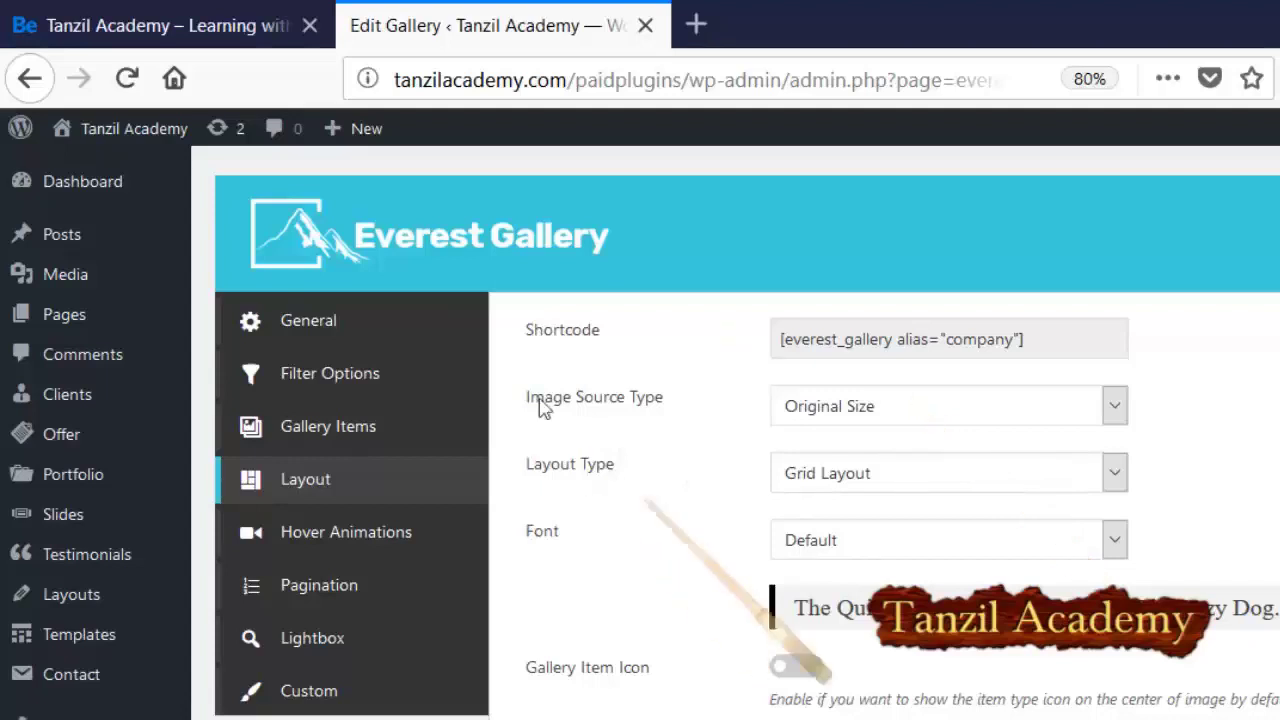
# Set the gallery's layout type to Slideshow Layout and enable the gallery item icon.
pyautogui.hotkey('alt', 'Down')
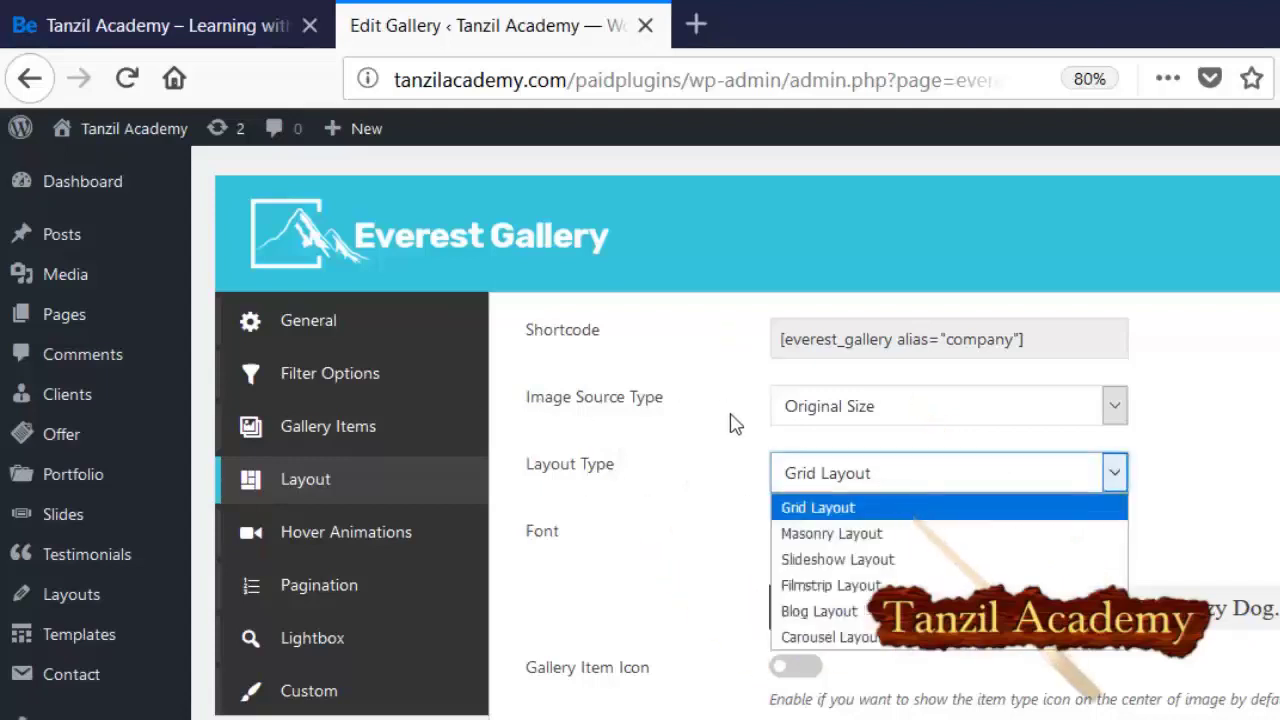
pyautogui.press('Down')
pyautogui.press('Down')
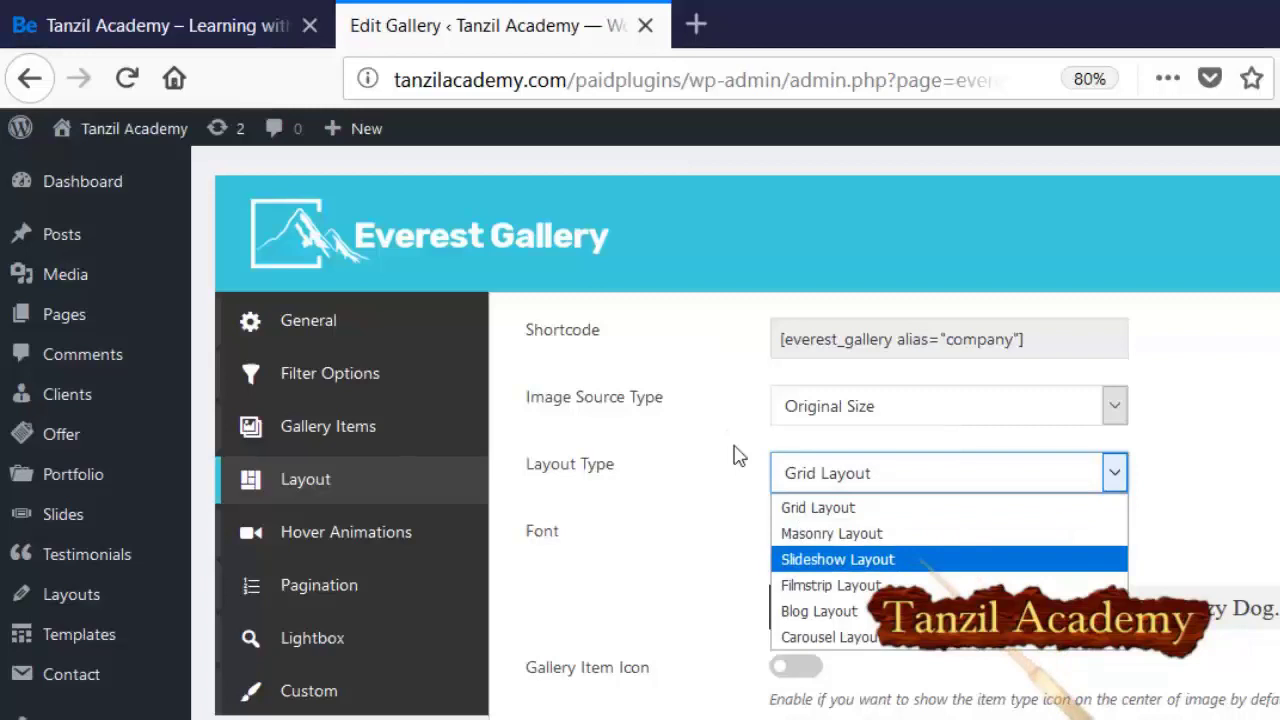
pyautogui.press('Down')
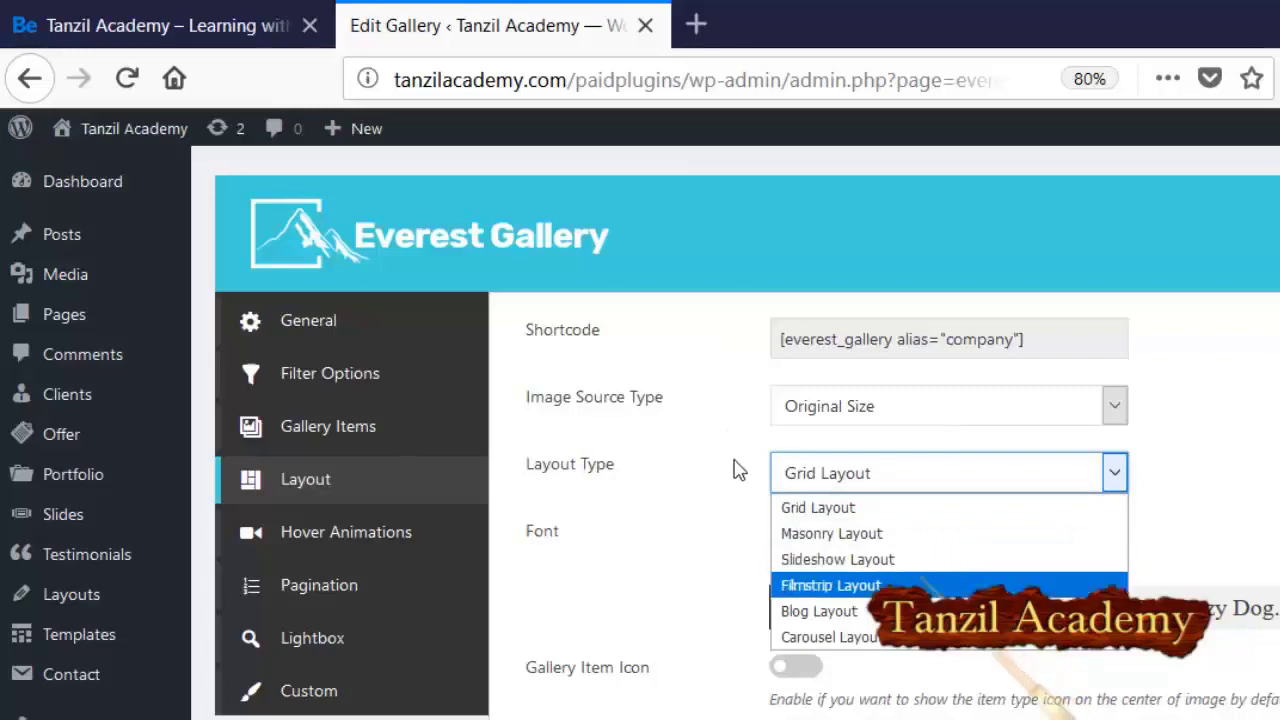
pyautogui.press('Up')
pyautogui.press('Up')
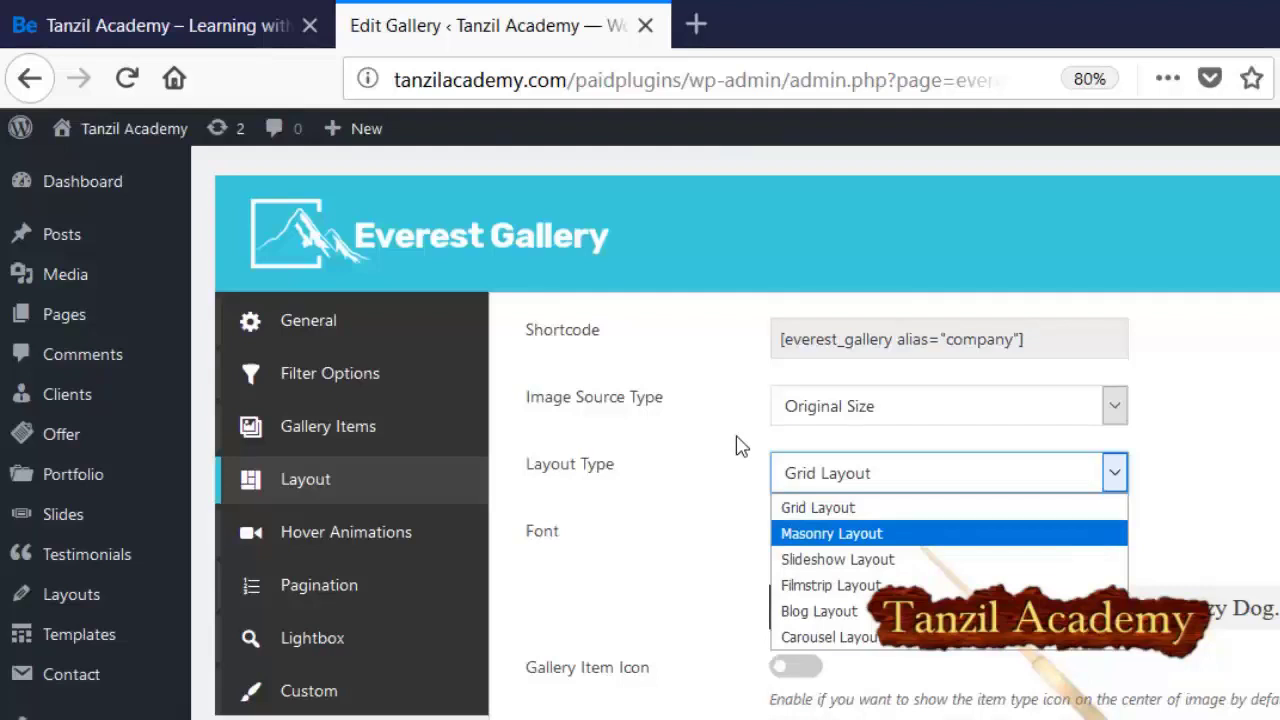
pyautogui.press('Down')
pyautogui.press('Down')
pyautogui.press('Up')
pyautogui.press('Up')
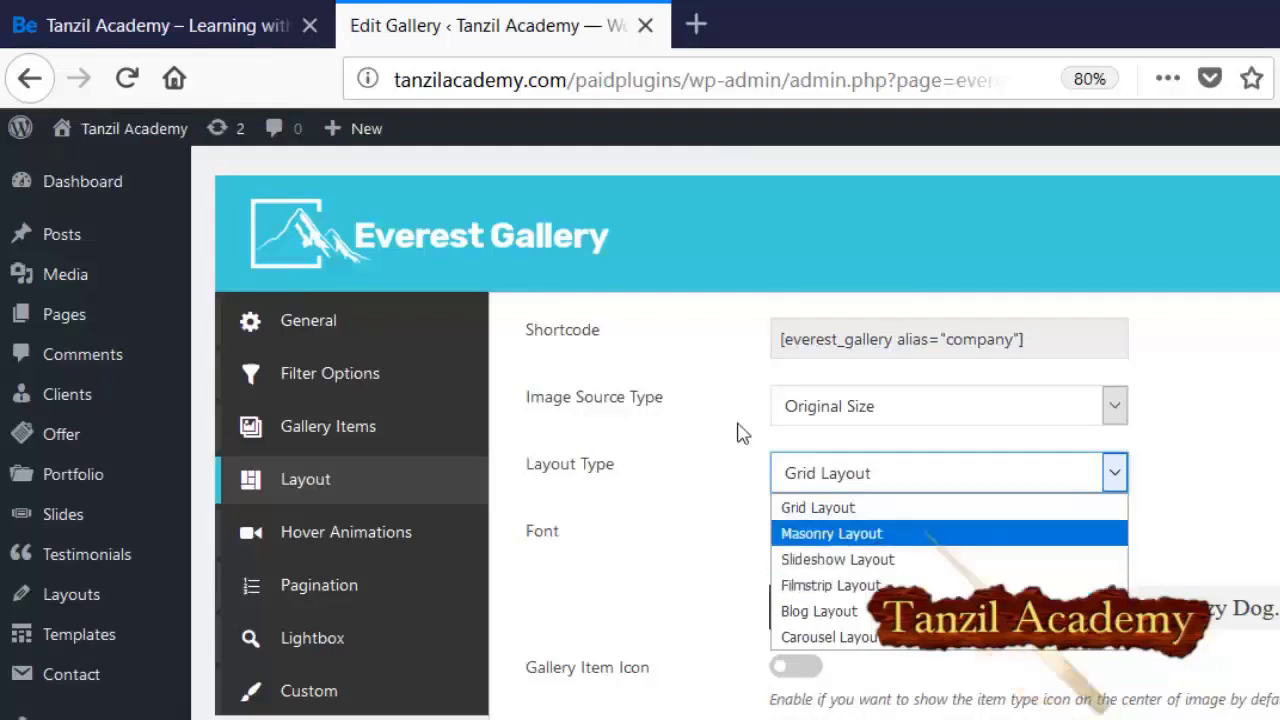
pyautogui.press('Down')
pyautogui.press('Down')
pyautogui.press('Up')
pyautogui.press('Up')
pyautogui.press('Down')
pyautogui.press('Down')
pyautogui.press('Down')
pyautogui.press('Up')
pyautogui.press('Up')
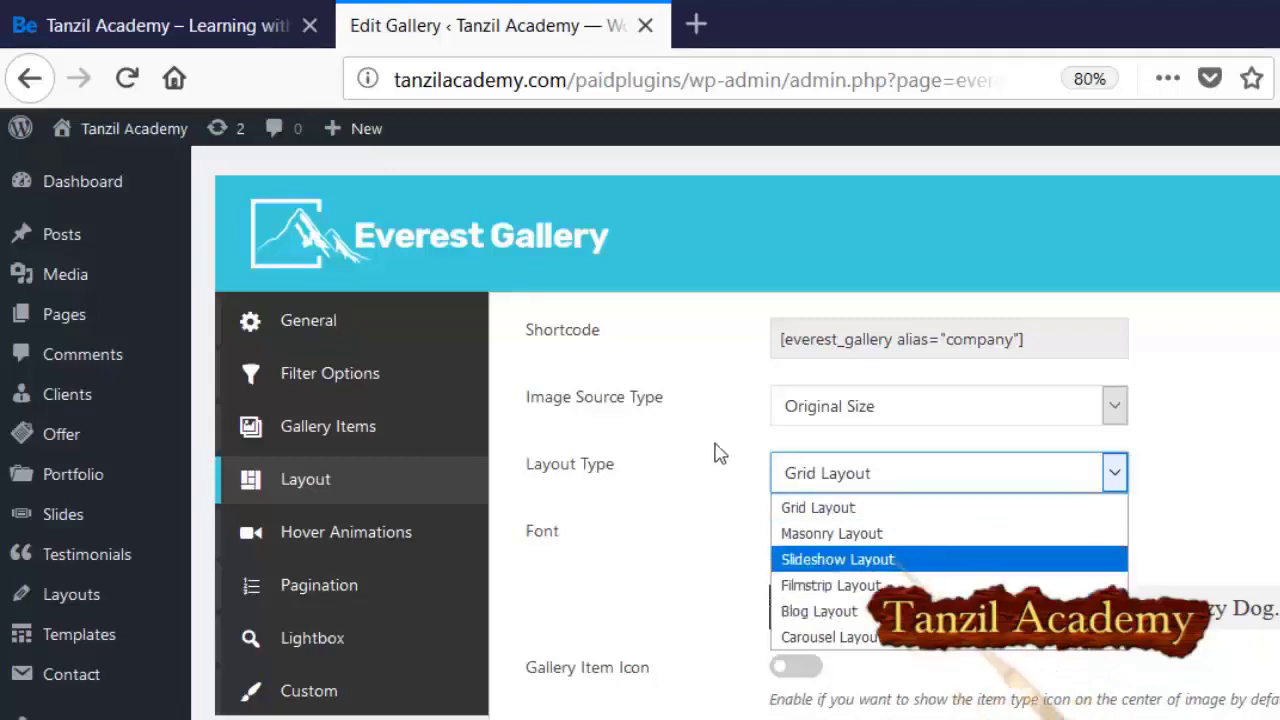
pyautogui.press('Up')
pyautogui.press('Down')
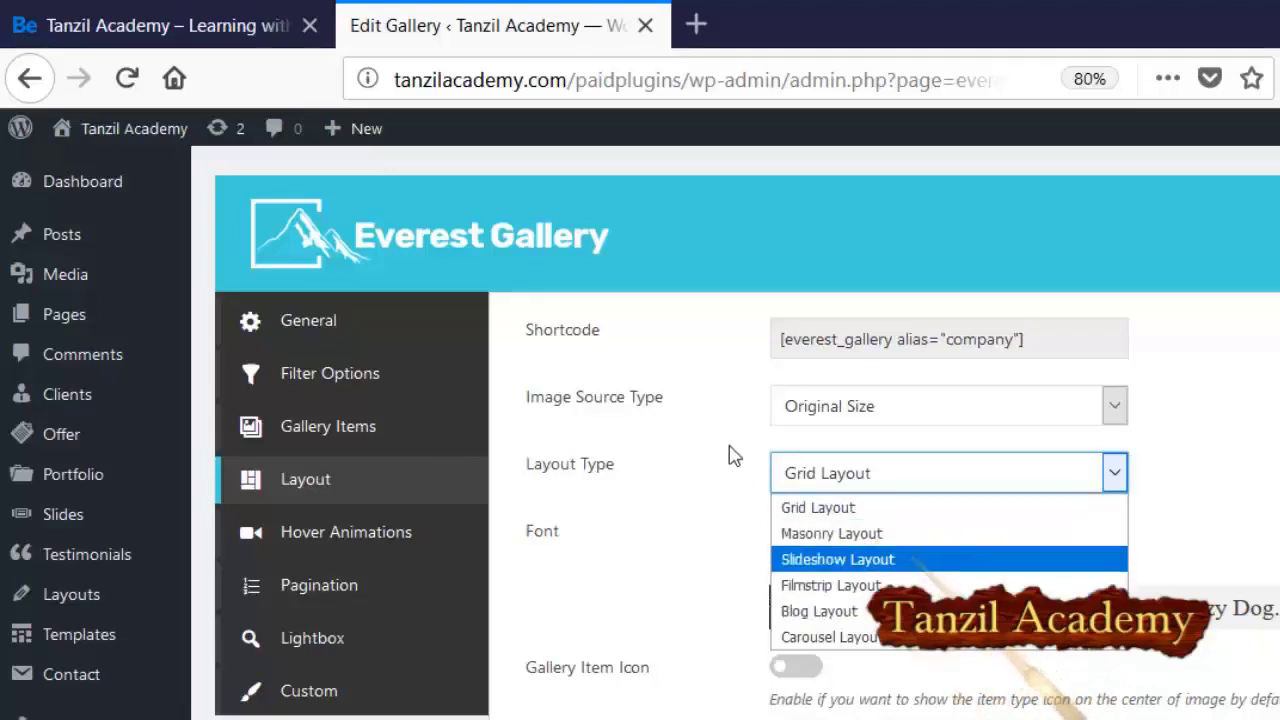
pyautogui.press('Return')
pyautogui.scroll(-5, 726, 451)
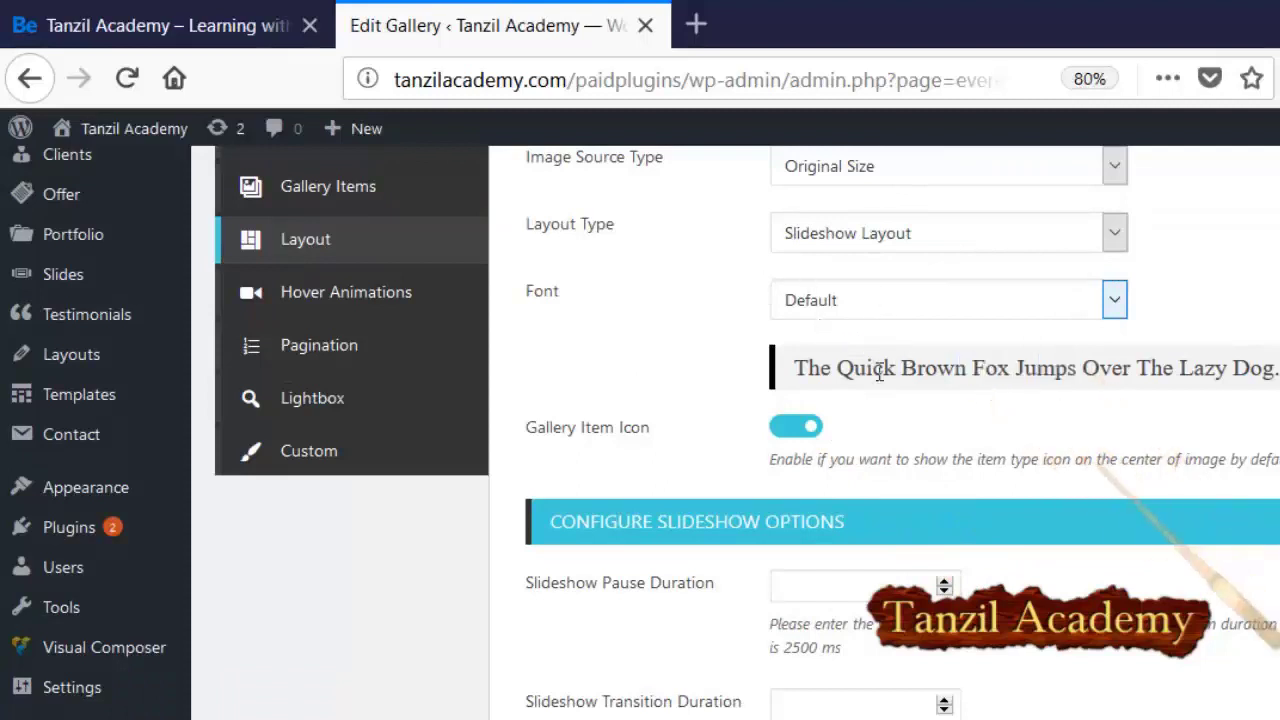
# Compare the available slideshow modes and choose Fade in the slideshow options.
pyautogui.scroll(-3, 777, 366)
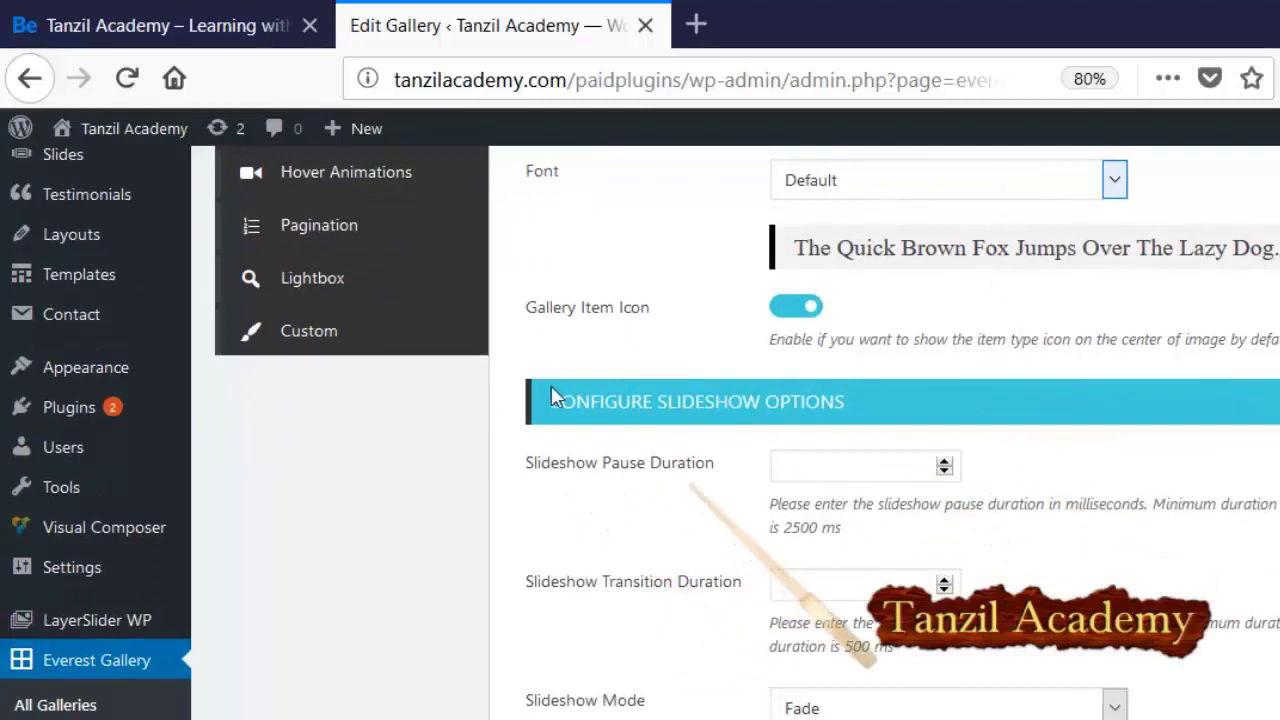
pyautogui.scroll(-3, 770, 390)
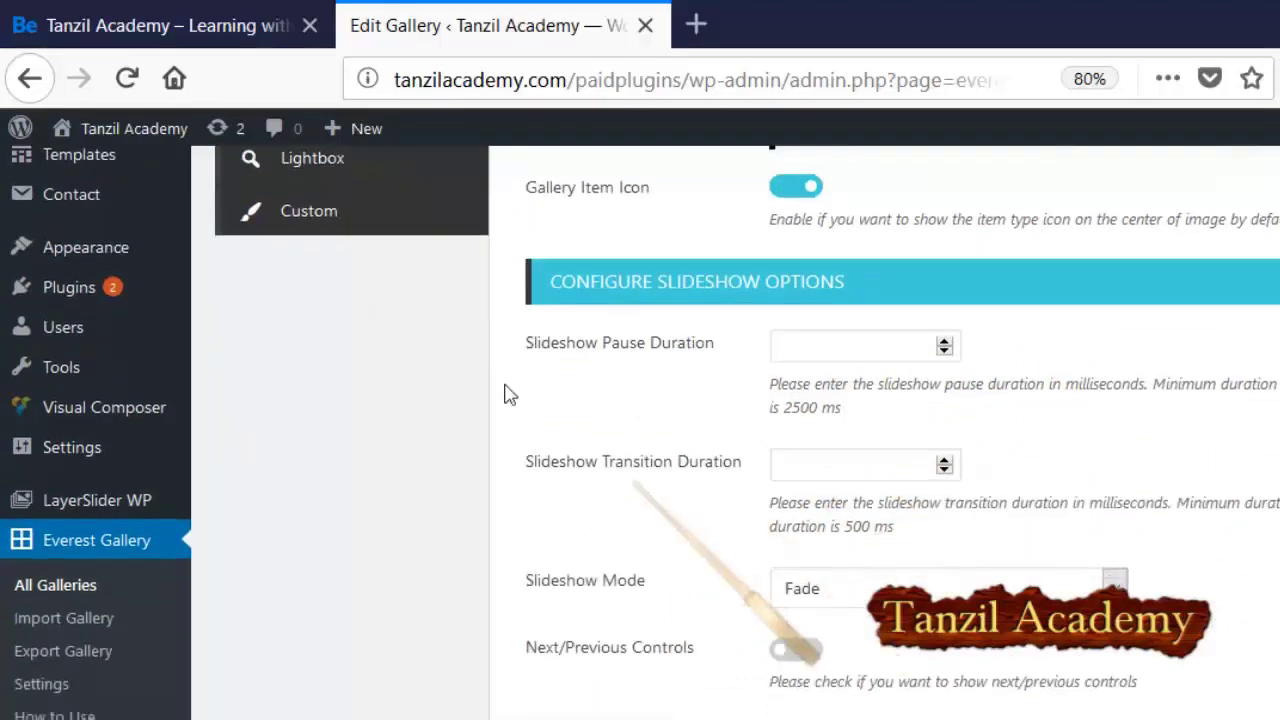
pyautogui.scroll(-6, 505, 395)
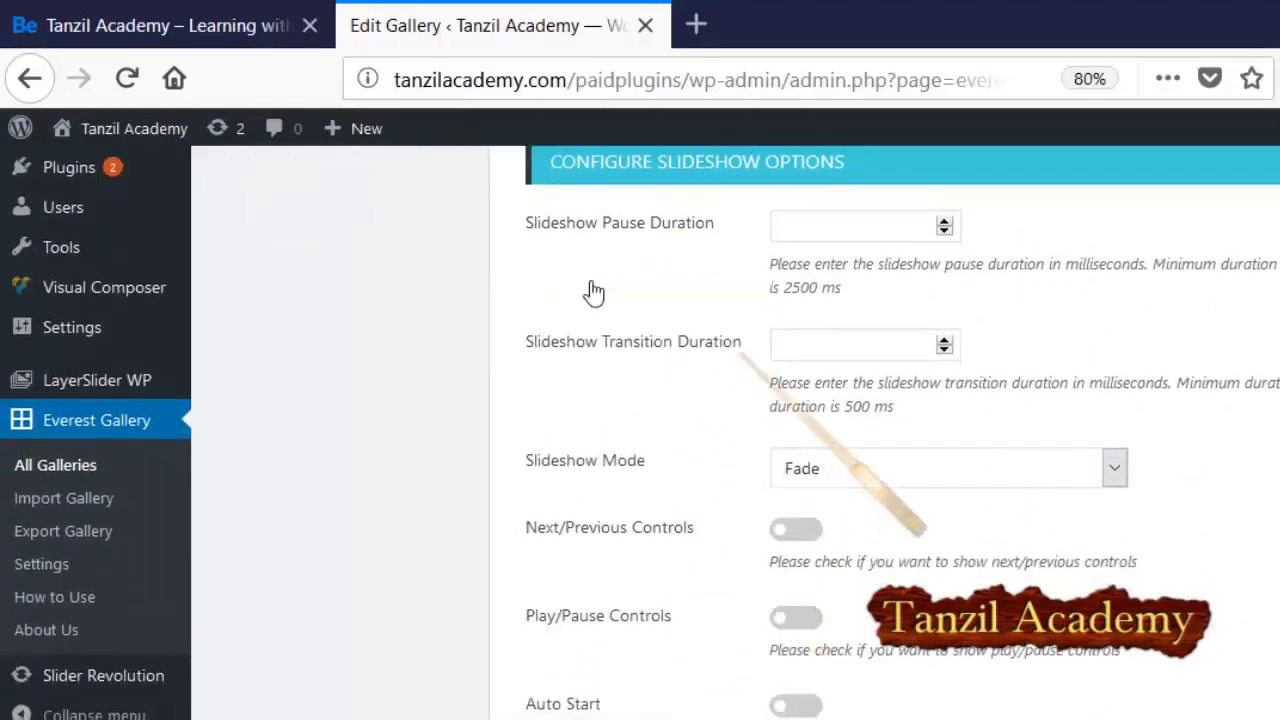
pyautogui.hotkey('alt', 'Down')
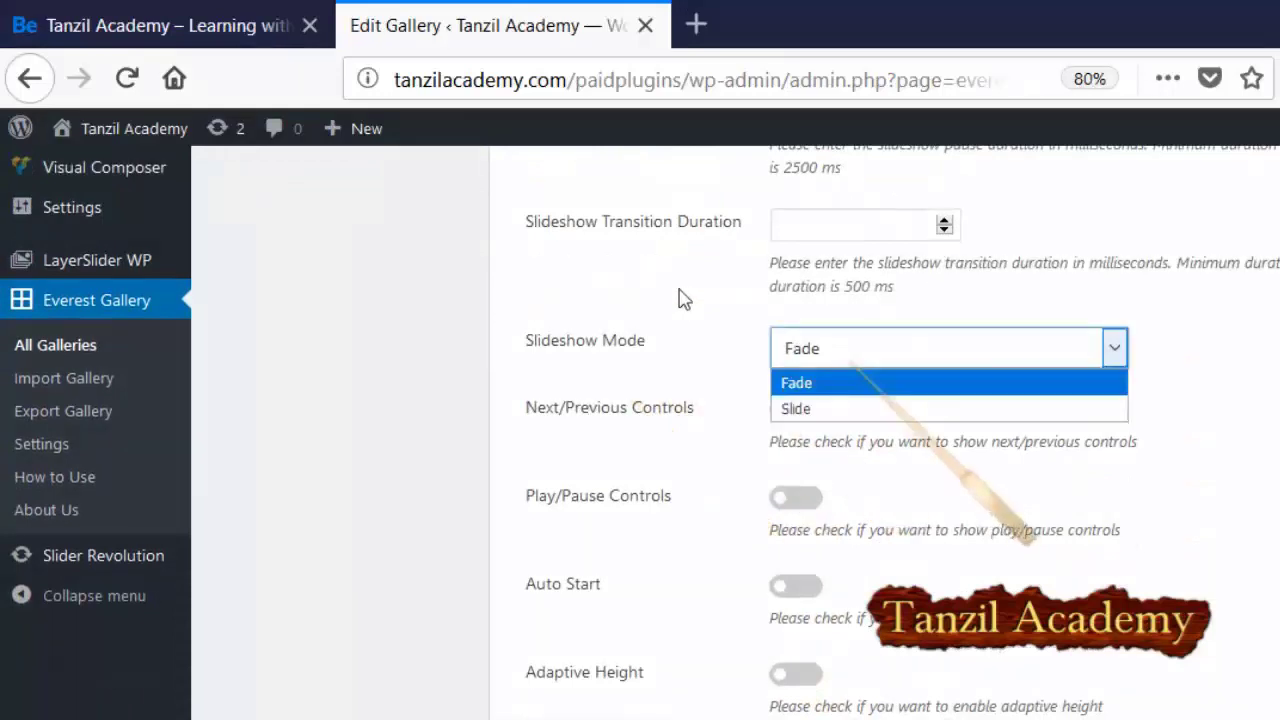
pyautogui.press('Down')
pyautogui.press('Up')
pyautogui.press('Return')
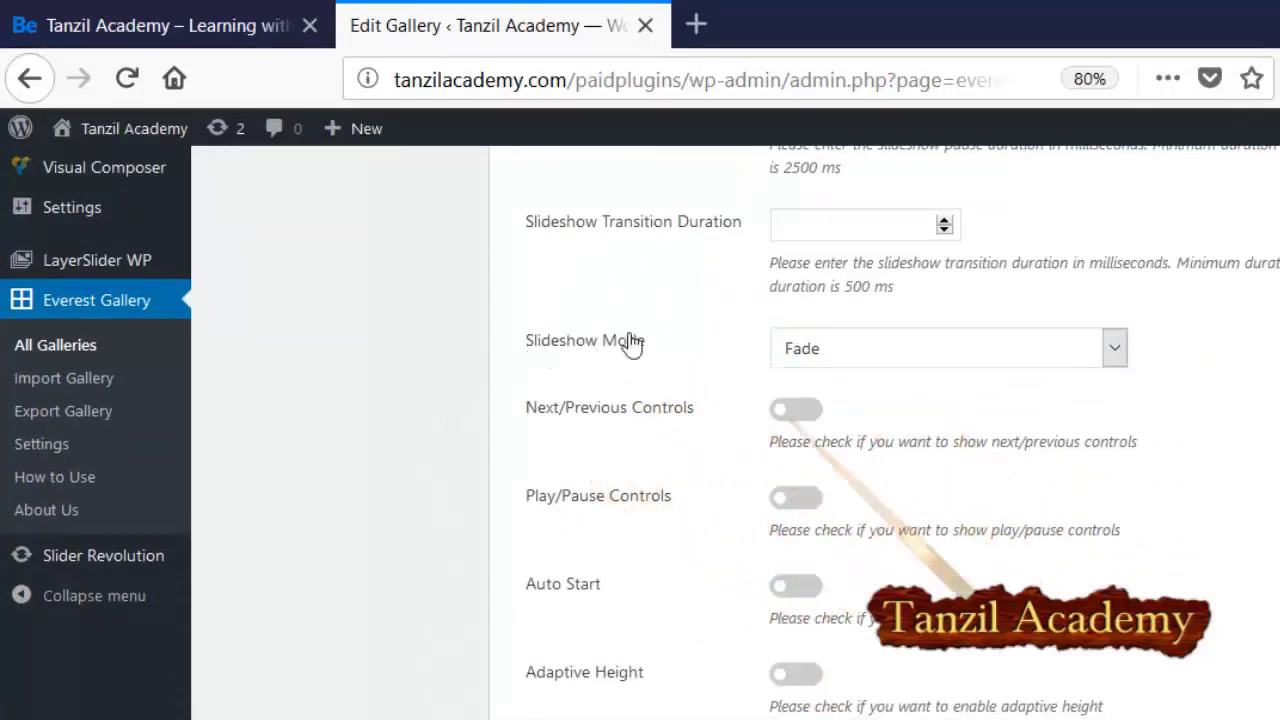
# Enable the slideshow's next/previous controls, play/pause controls and auto start, and check the Layout 1 preview.
pyautogui.press('Tab')
pyautogui.press('space')
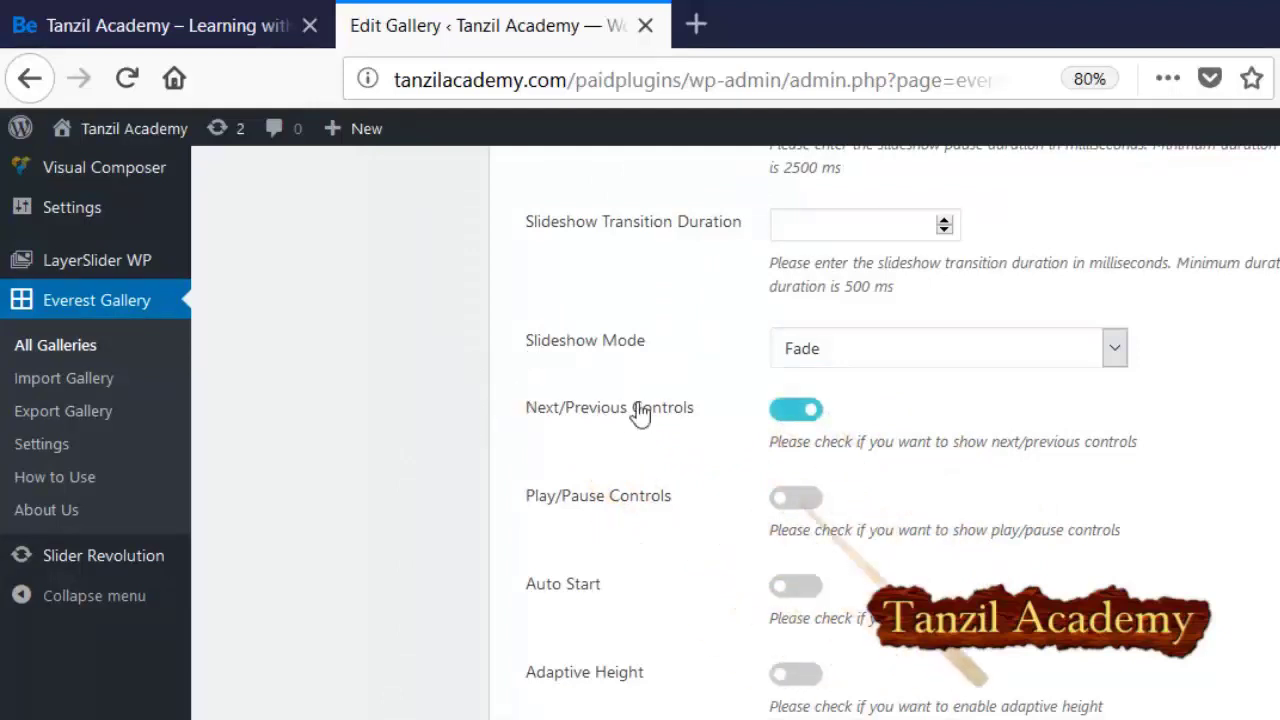
pyautogui.scroll(-3, 500, 400)
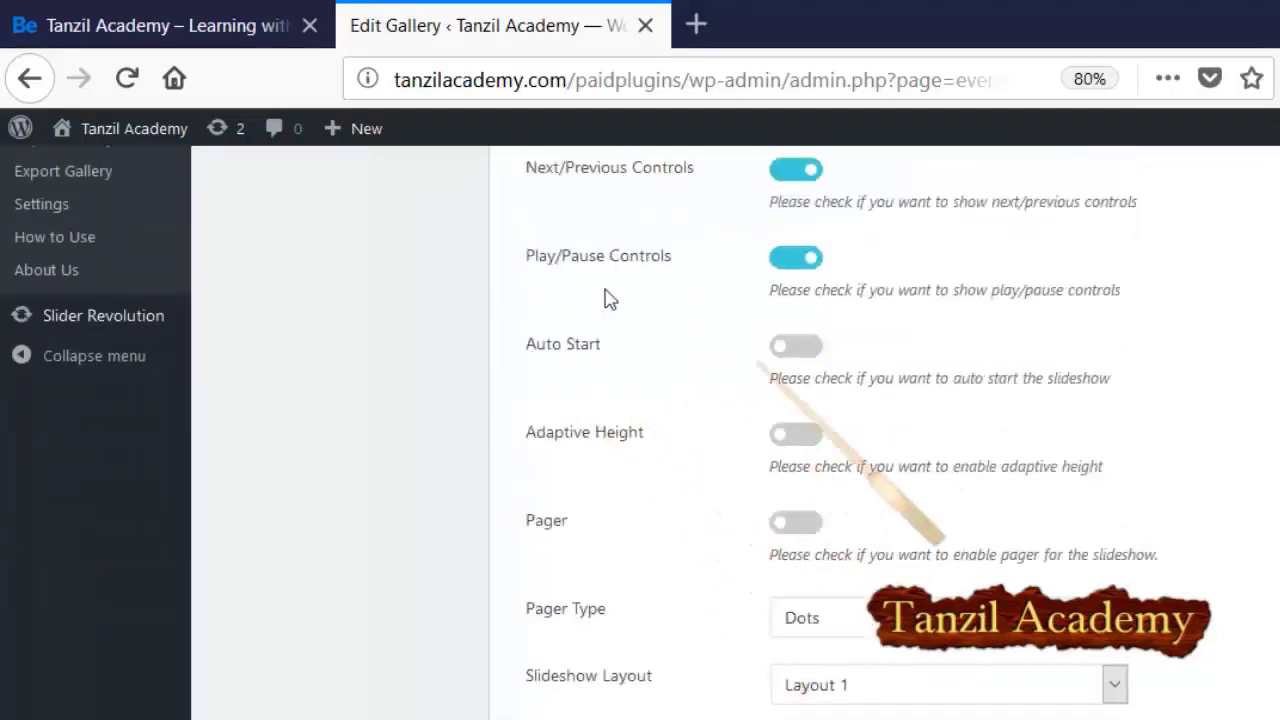
pyautogui.click(560, 344)
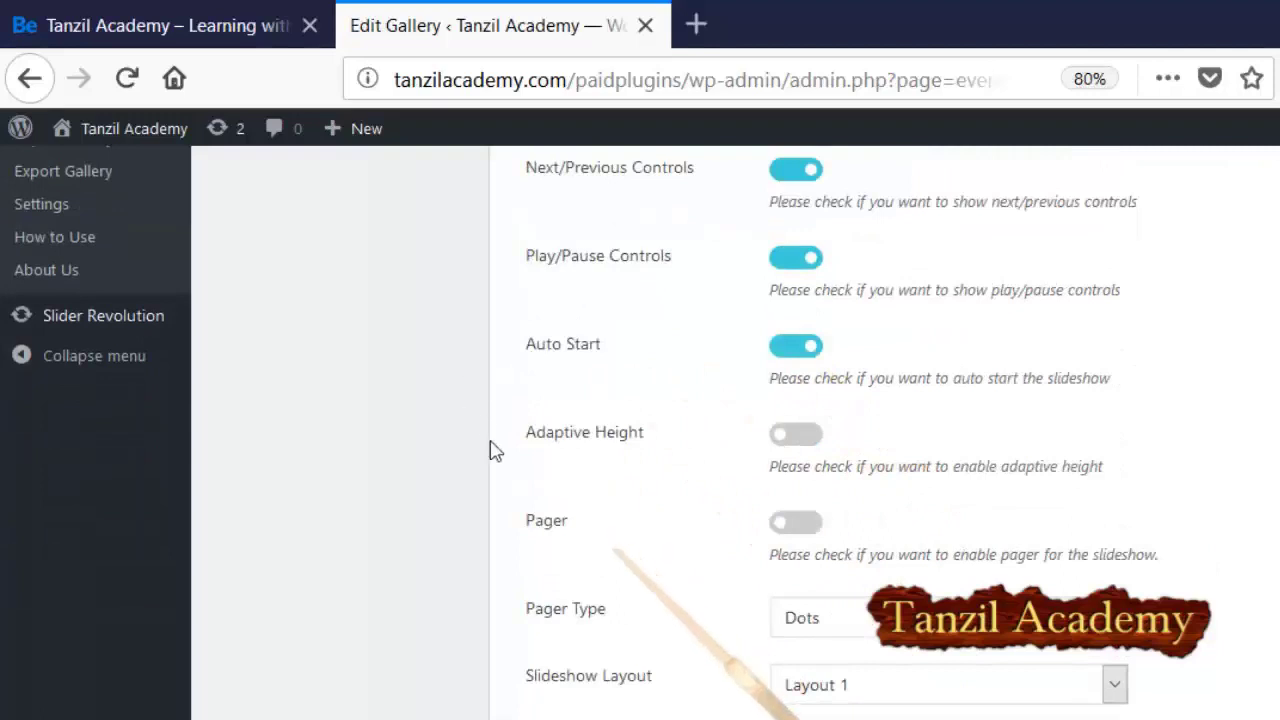
pyautogui.scroll(-6, 490, 461)
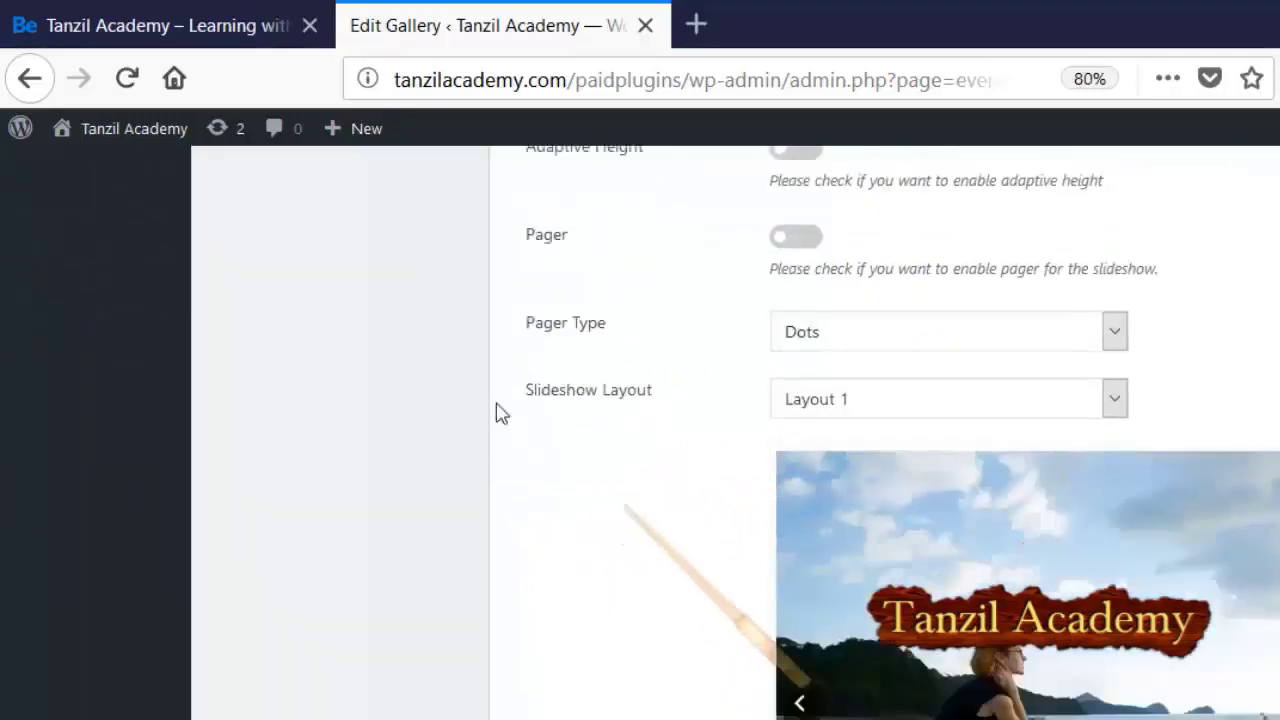
pyautogui.scroll(-1, 650, 420)
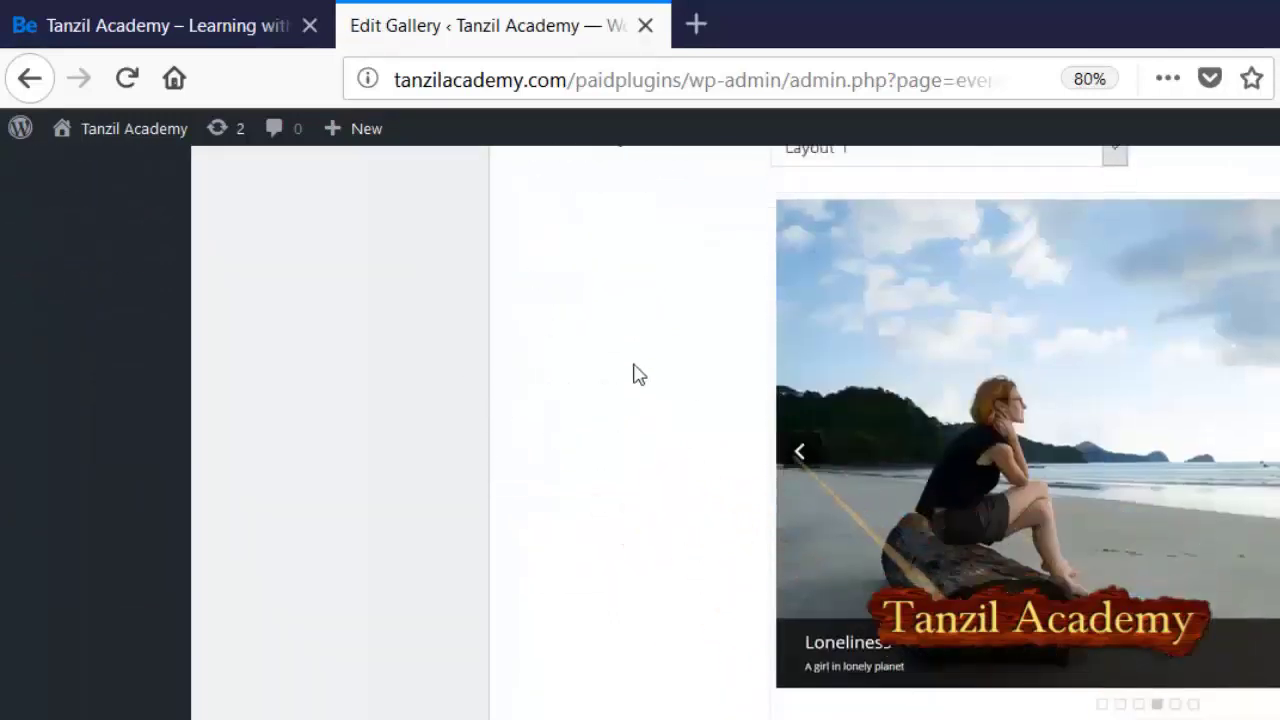
# Open the hover animation settings and choose Full Image Link as the image link.
pyautogui.scroll(15, 705, 530)
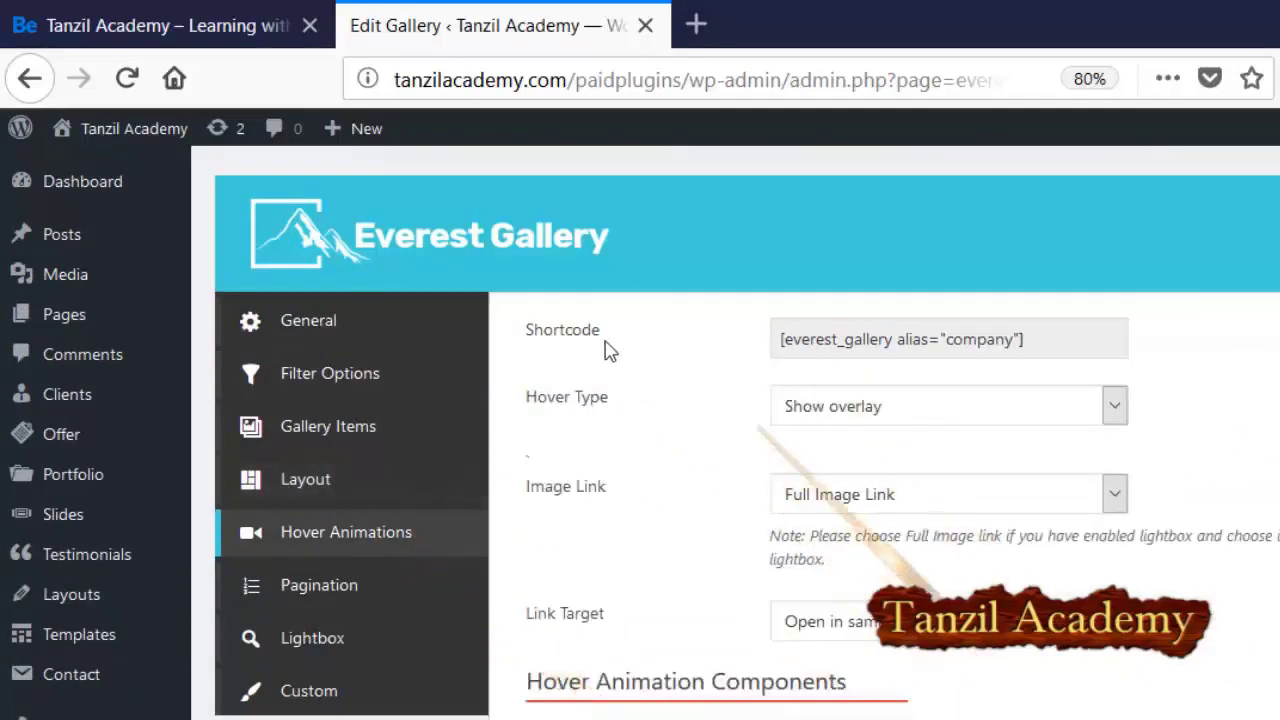
pyautogui.scroll(-2, 525, 380)
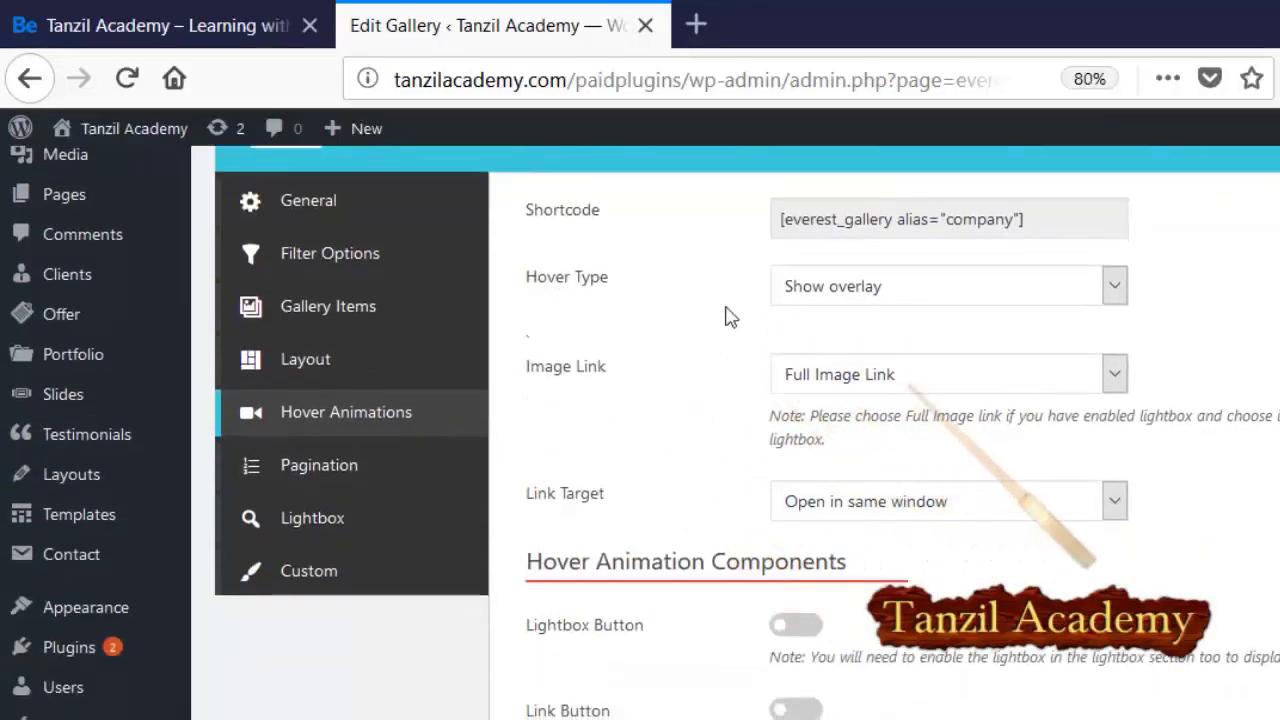
pyautogui.hotkey('alt', 'Down')
pyautogui.press('Down')
pyautogui.press('Up')
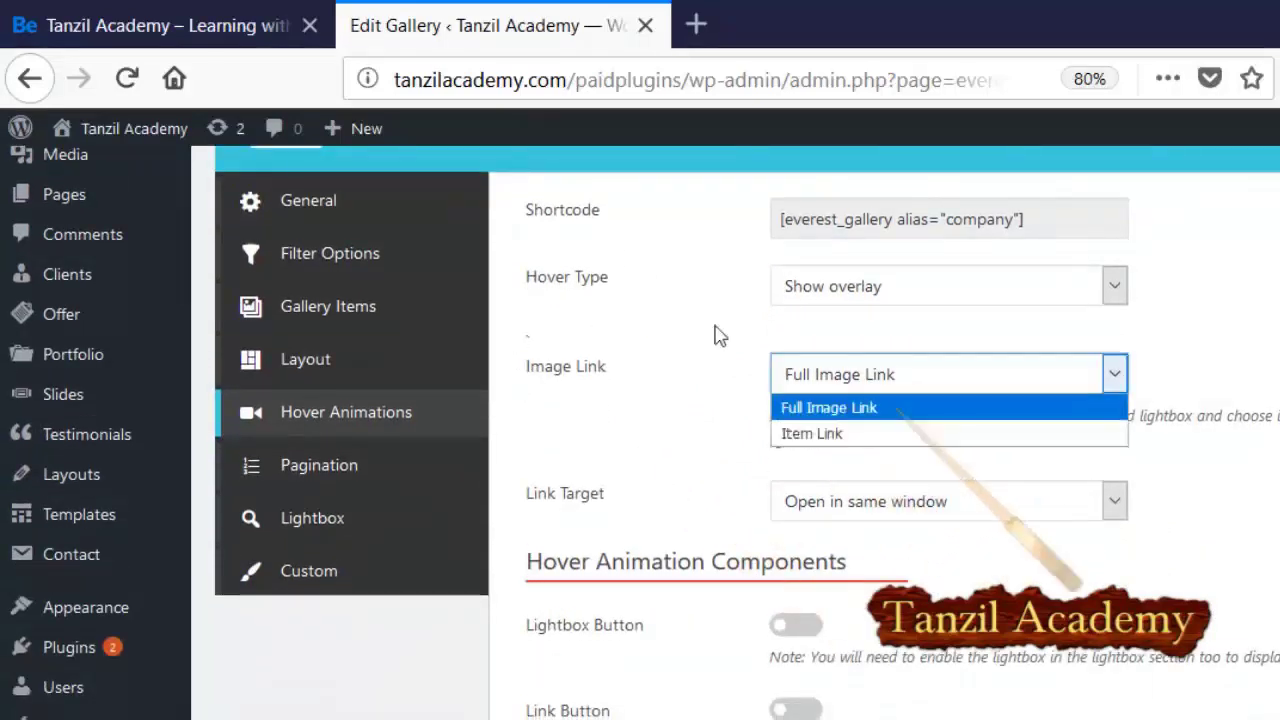
pyautogui.press('Return')
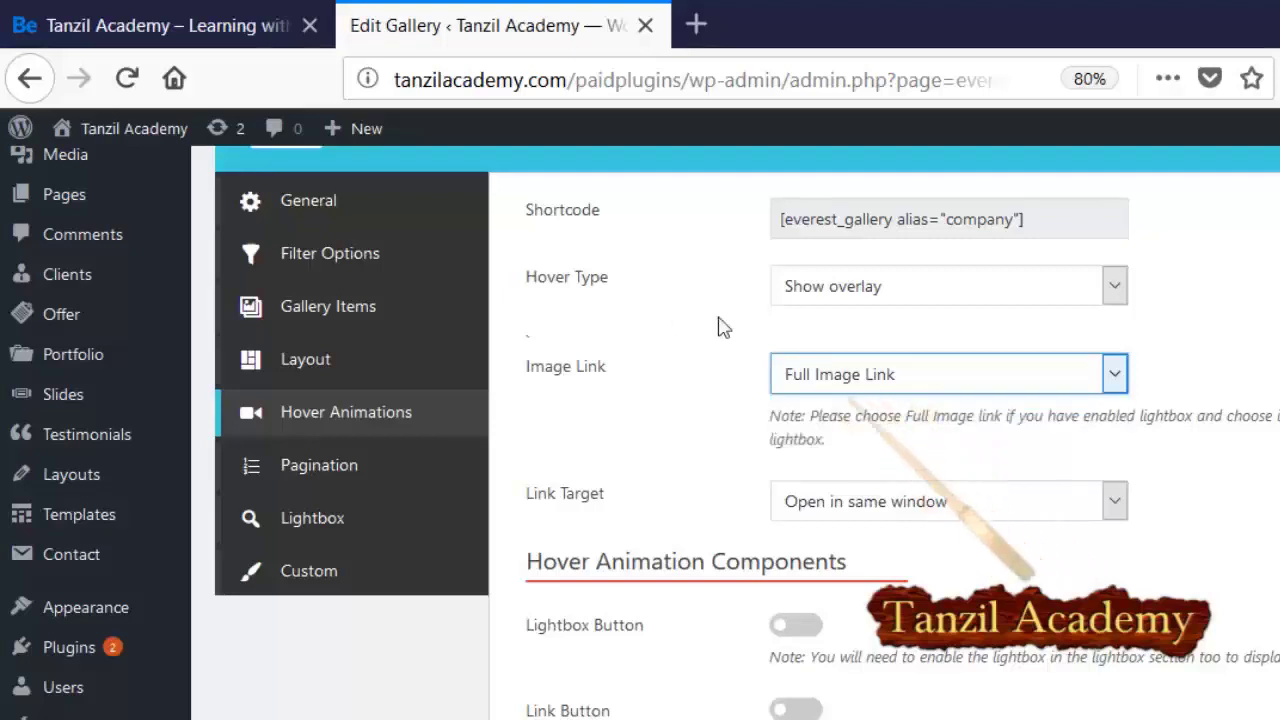
# Choose Open in same window as the link target for the gallery's hover animations.
pyautogui.scroll(-2, 705, 322)
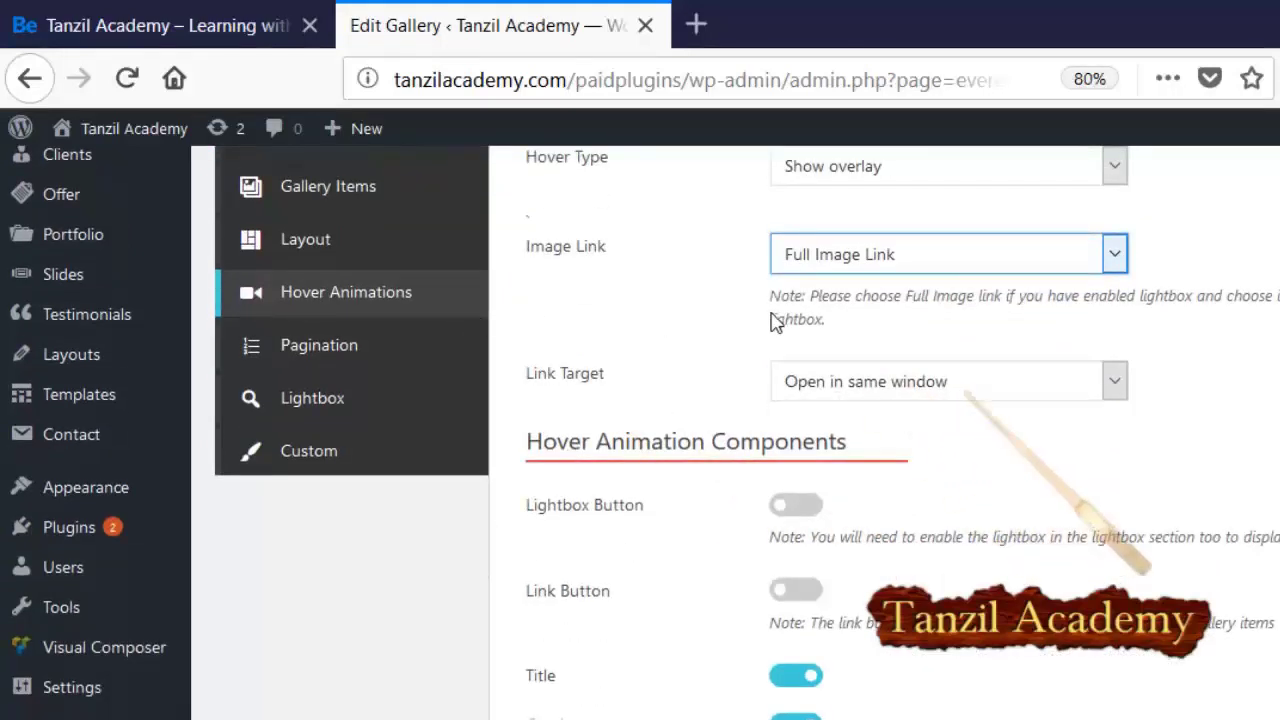
pyautogui.press('Tab')
pyautogui.hotkey('alt', 'Down')
pyautogui.press('Return')
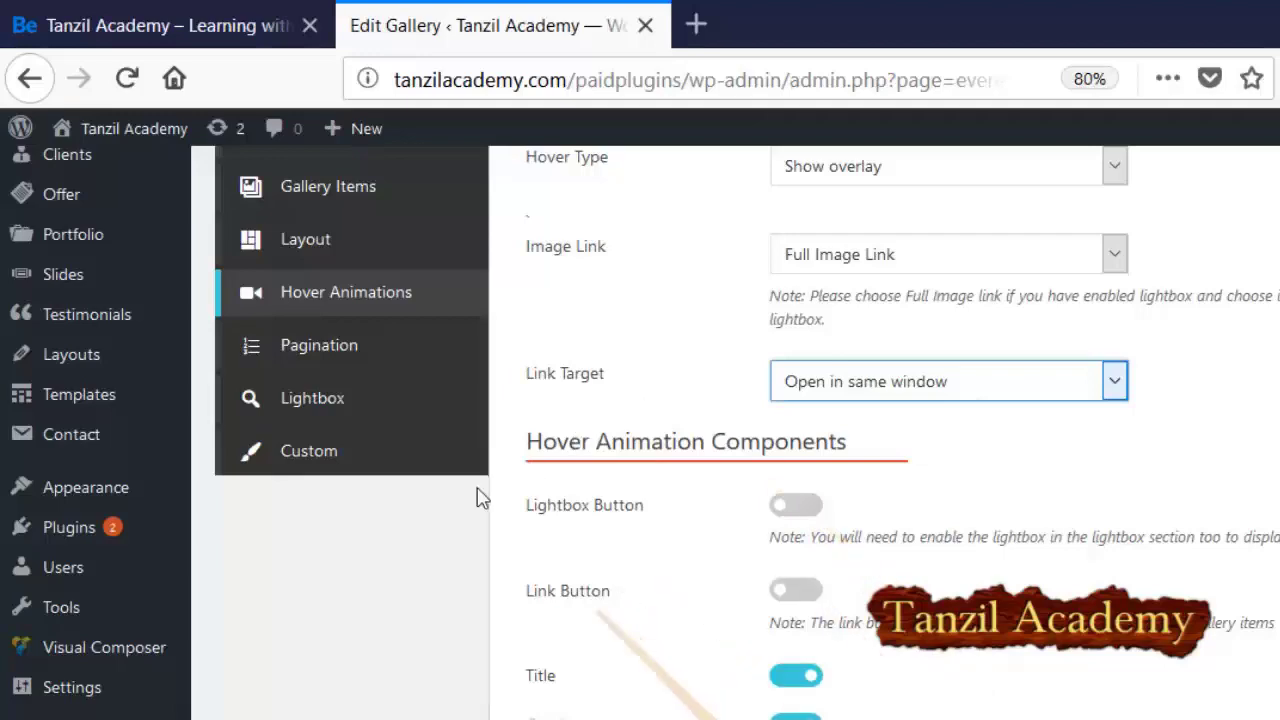
pyautogui.scroll(-2, 643, 486)
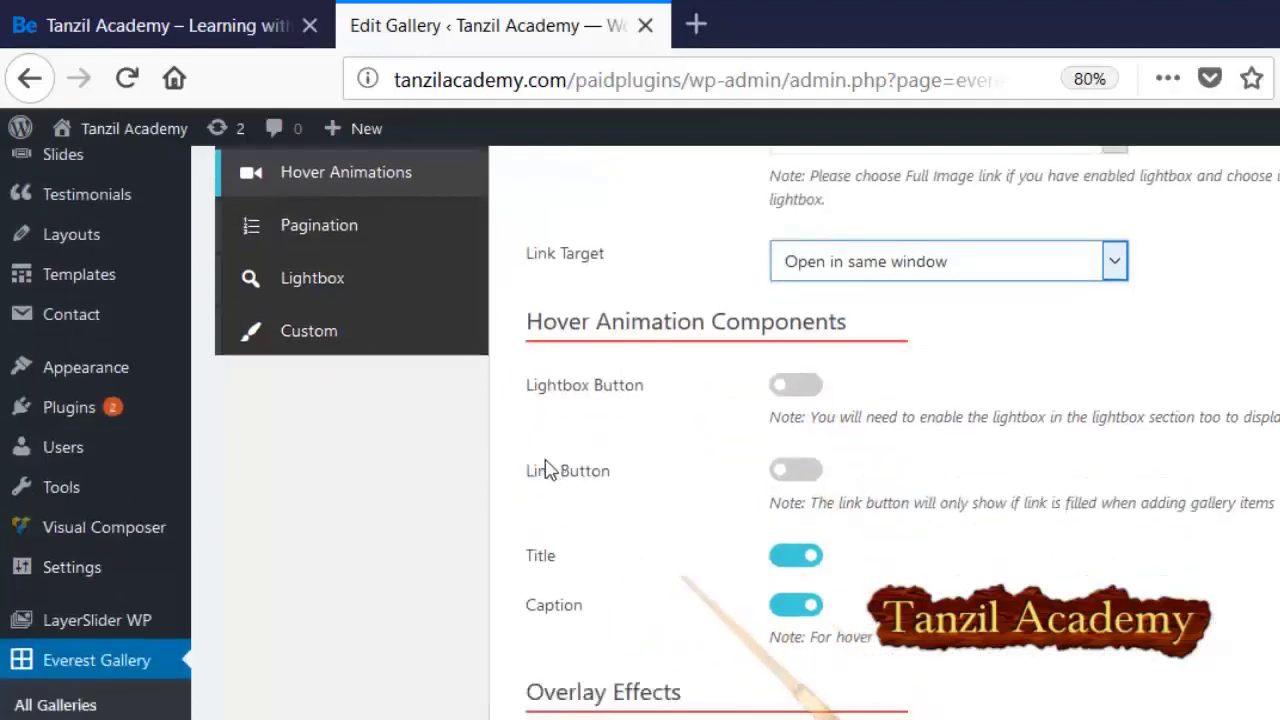
# Review the hover animation components and overlay effect layouts through Layout 35, and update the gallery.
pyautogui.scroll(-8, 540, 466)
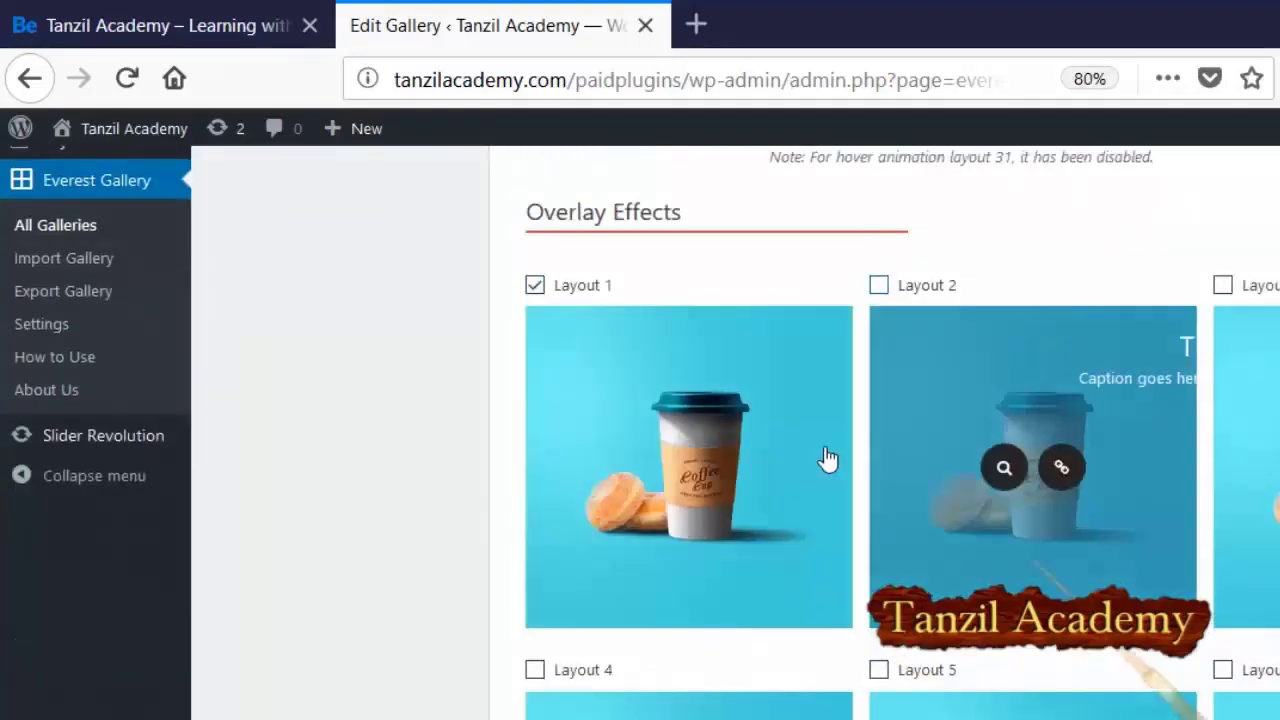
pyautogui.scroll(-4, 795, 458)
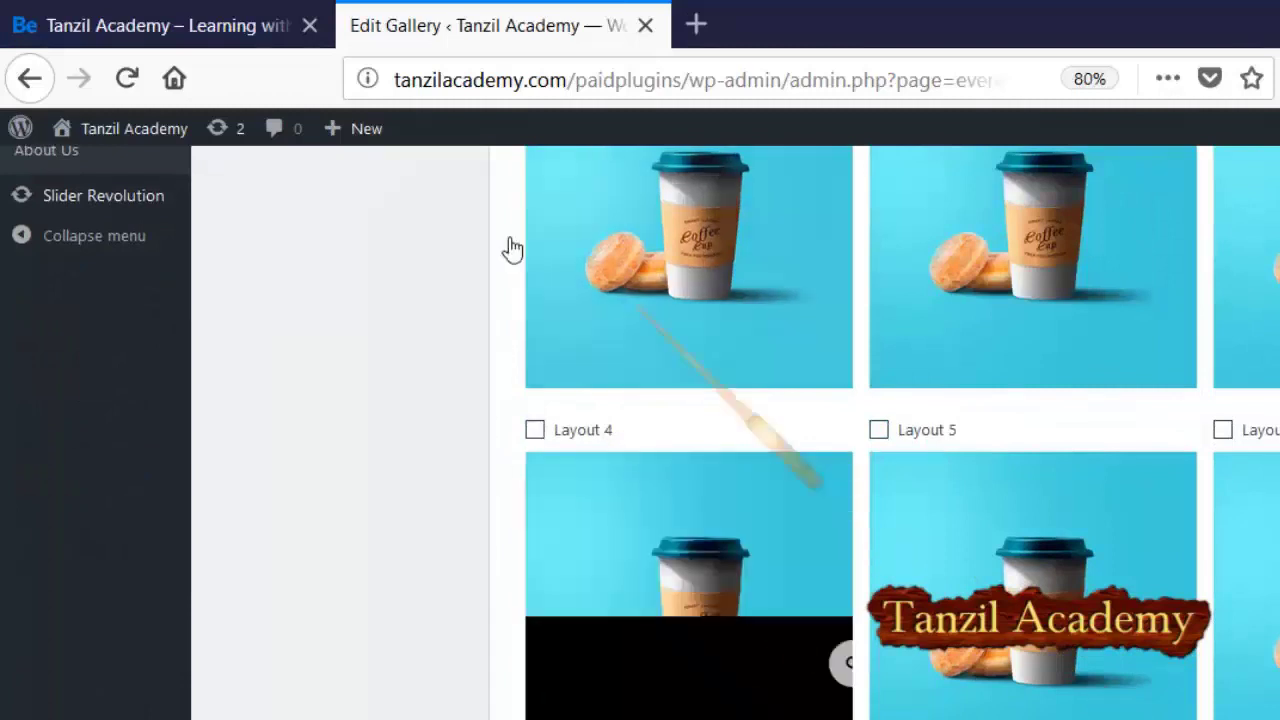
pyautogui.scroll(-8, 648, 334)
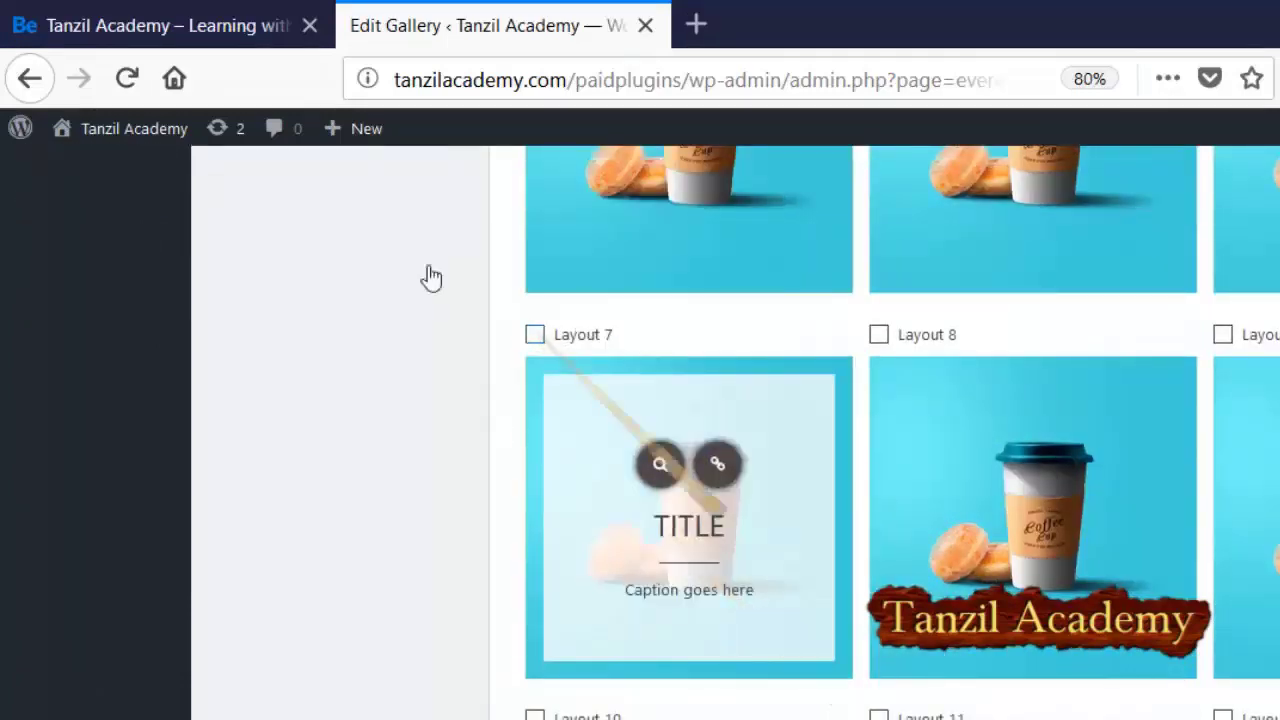
pyautogui.scroll(10, 561, 350)
pyautogui.scroll(5, 561, 350)
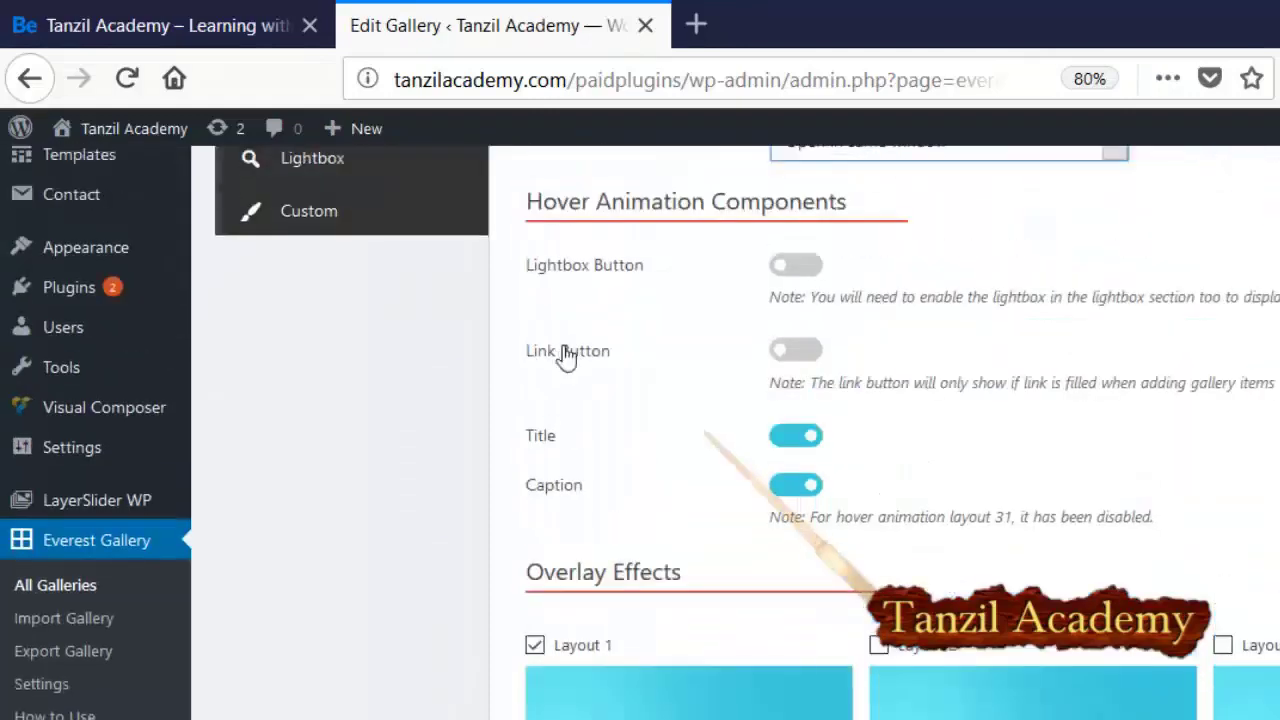
pyautogui.scroll(-2, 563, 350)
pyautogui.scroll(-2, 517, 425)
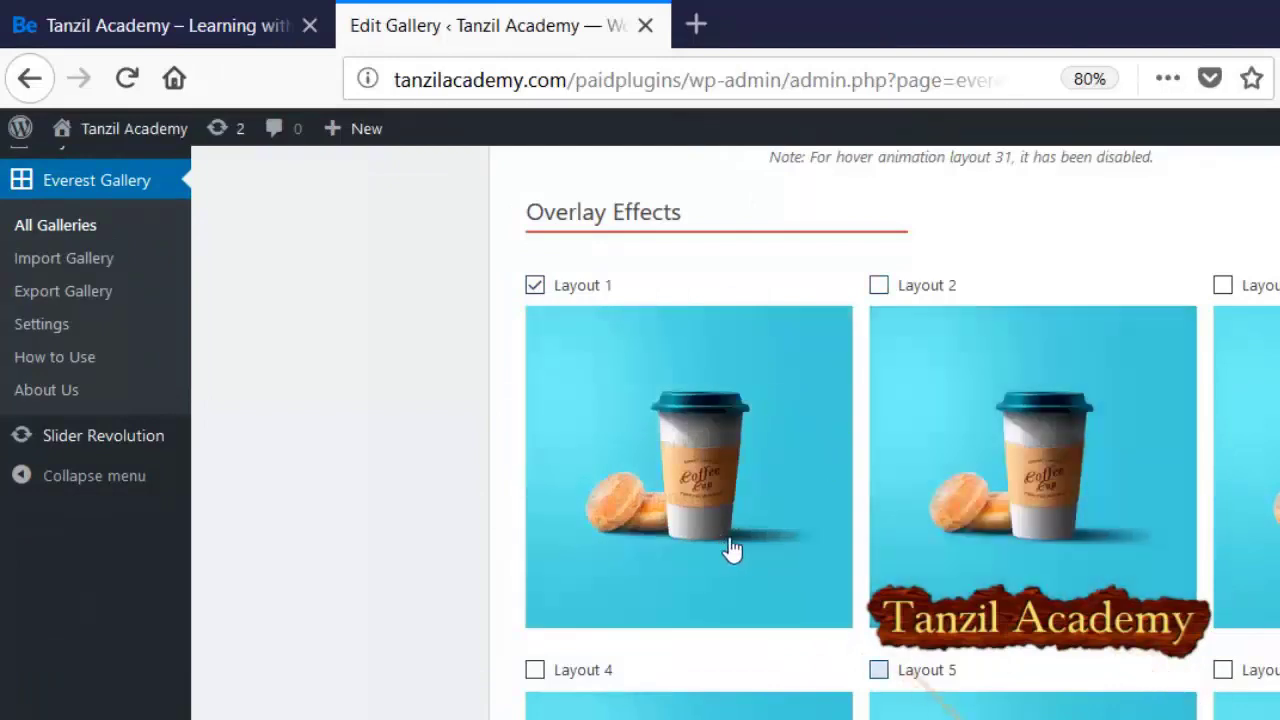
pyautogui.scroll(-20, 843, 502)
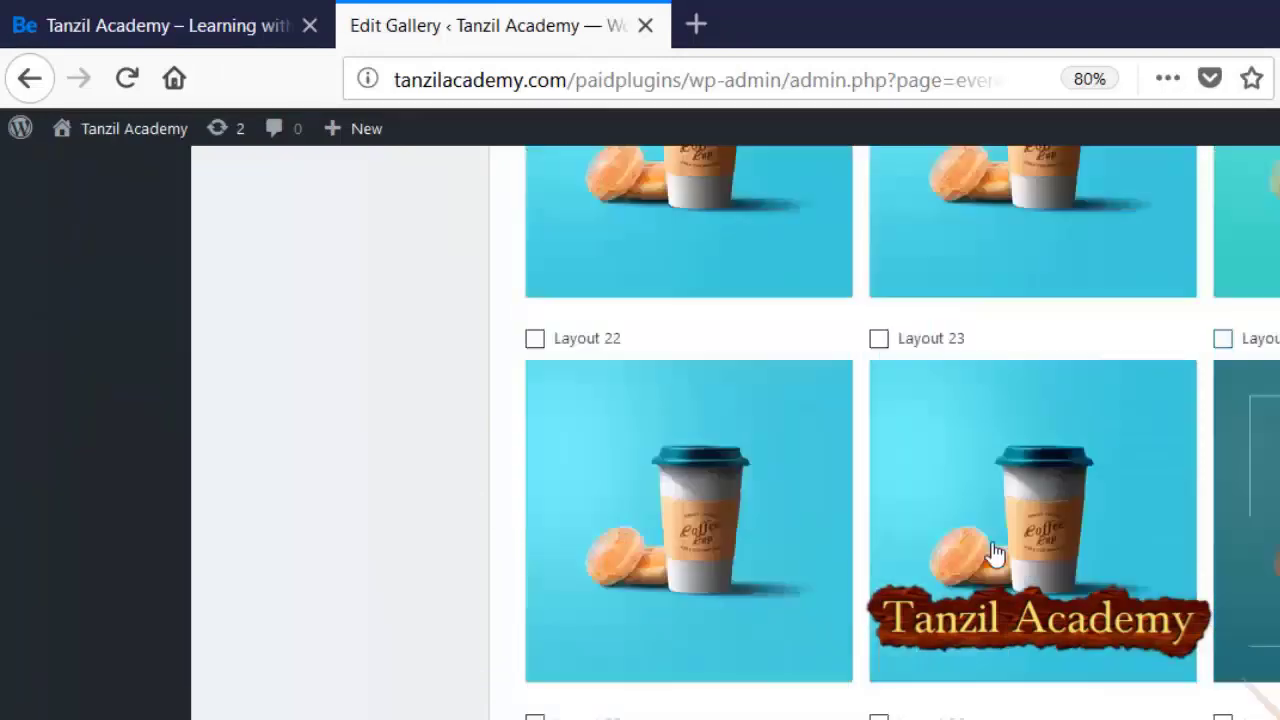
pyautogui.scroll(-10, 1000, 545)
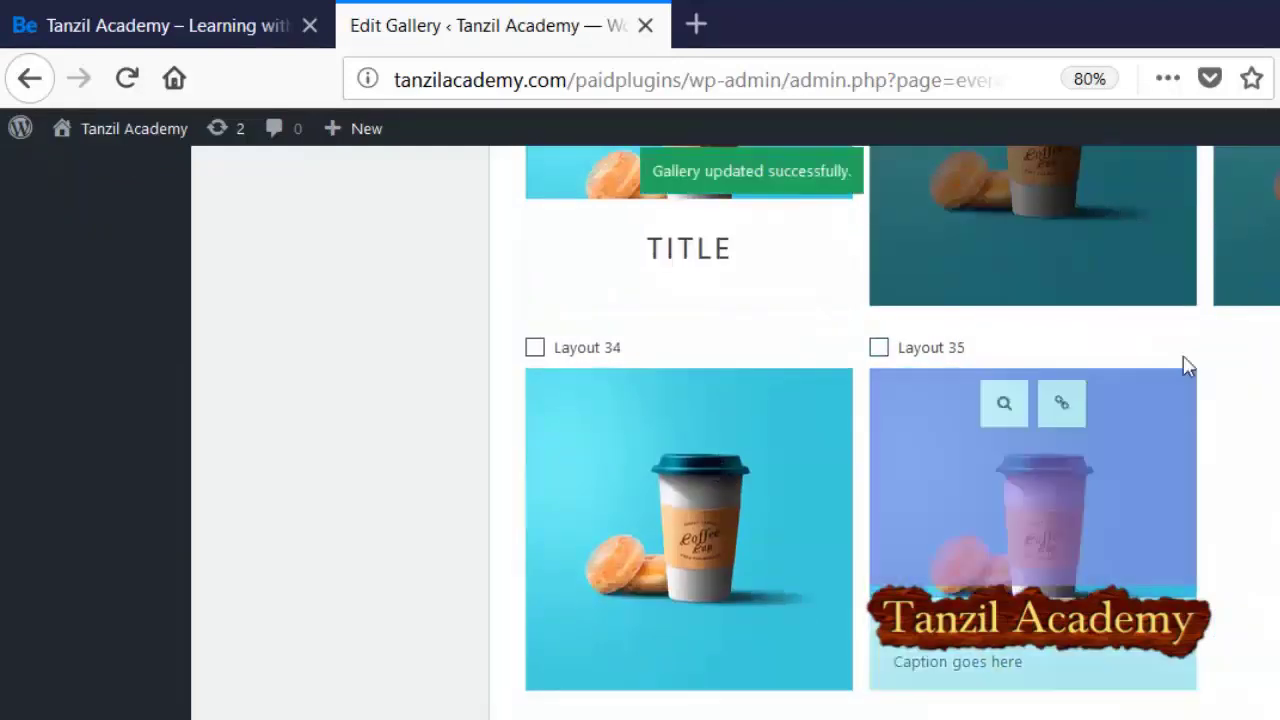
# Open the gallery's pagination settings and check the available pagination layout templates.
pyautogui.scroll(20, 860, 434)
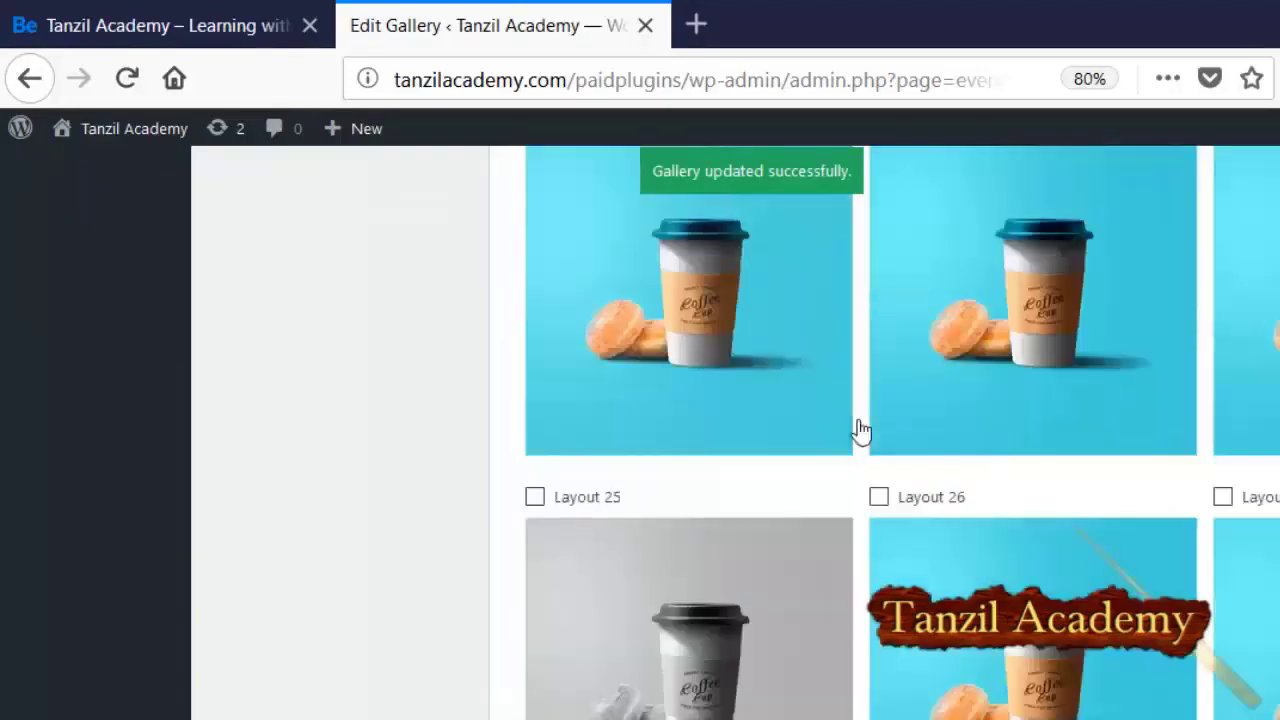
pyautogui.scroll(10, 718, 425)
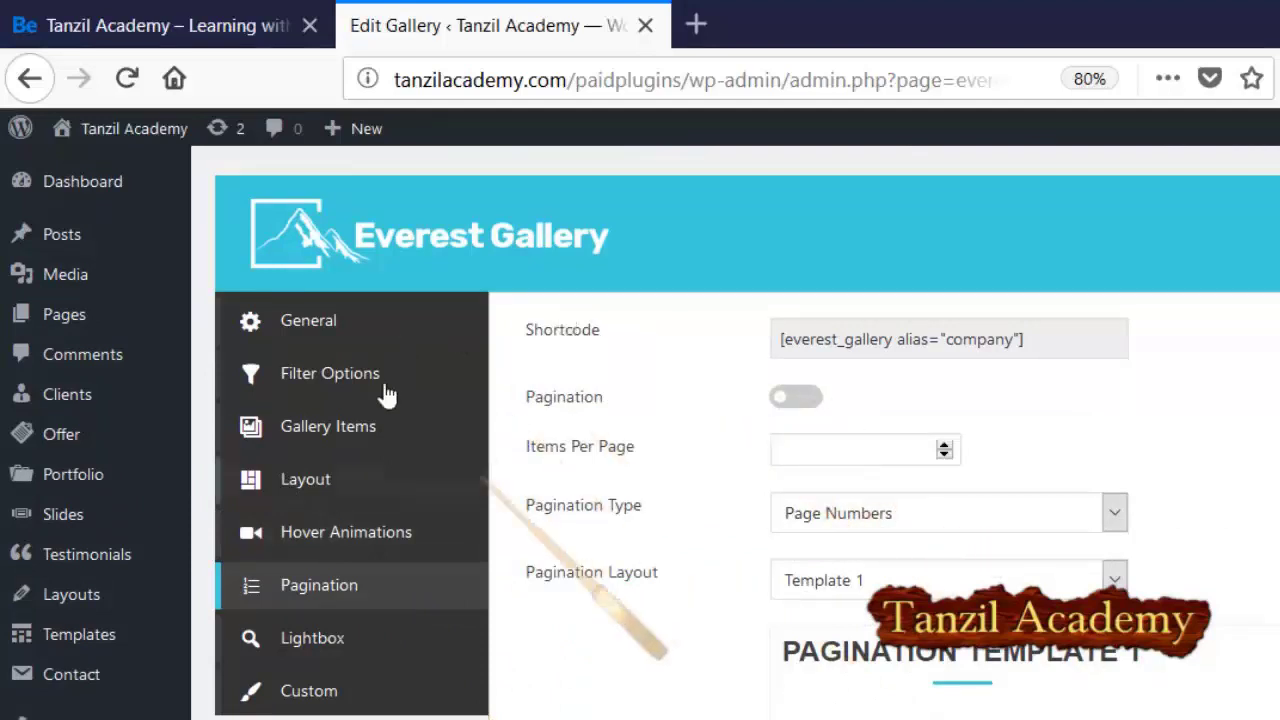
pyautogui.scroll(-2, 387, 396)
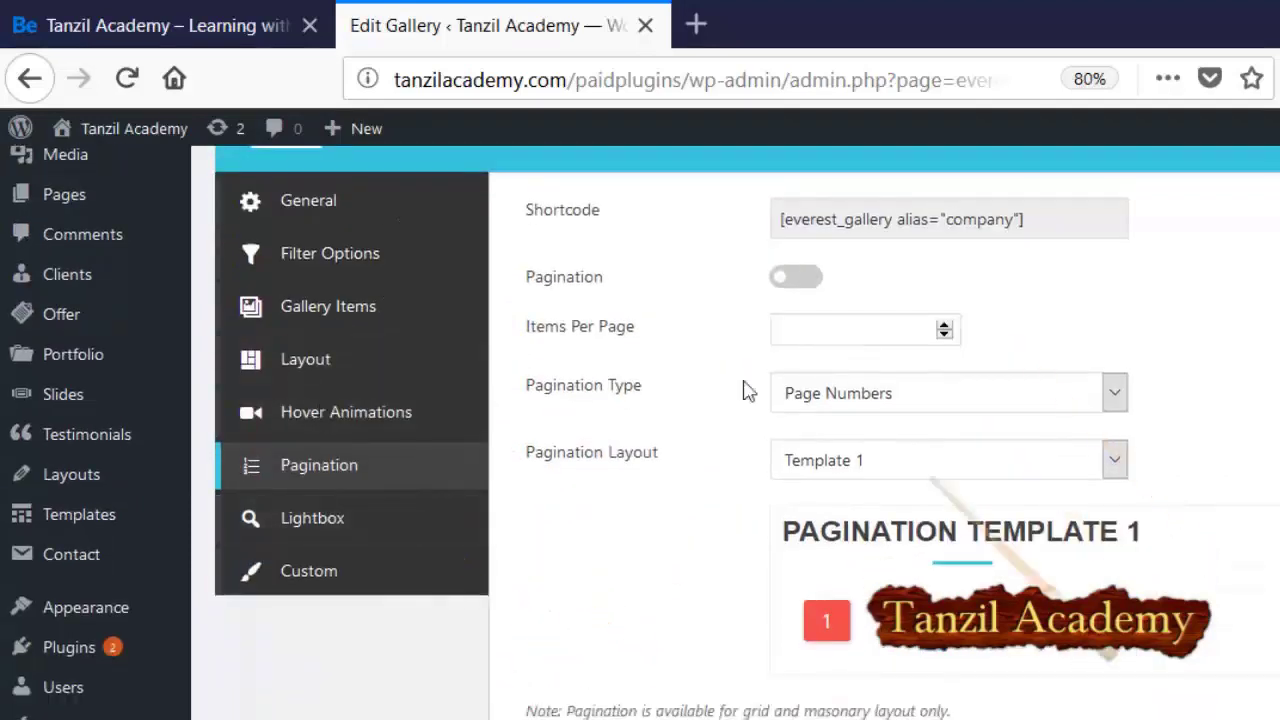
pyautogui.hotkey('alt', 'Down')
pyautogui.press('Return')
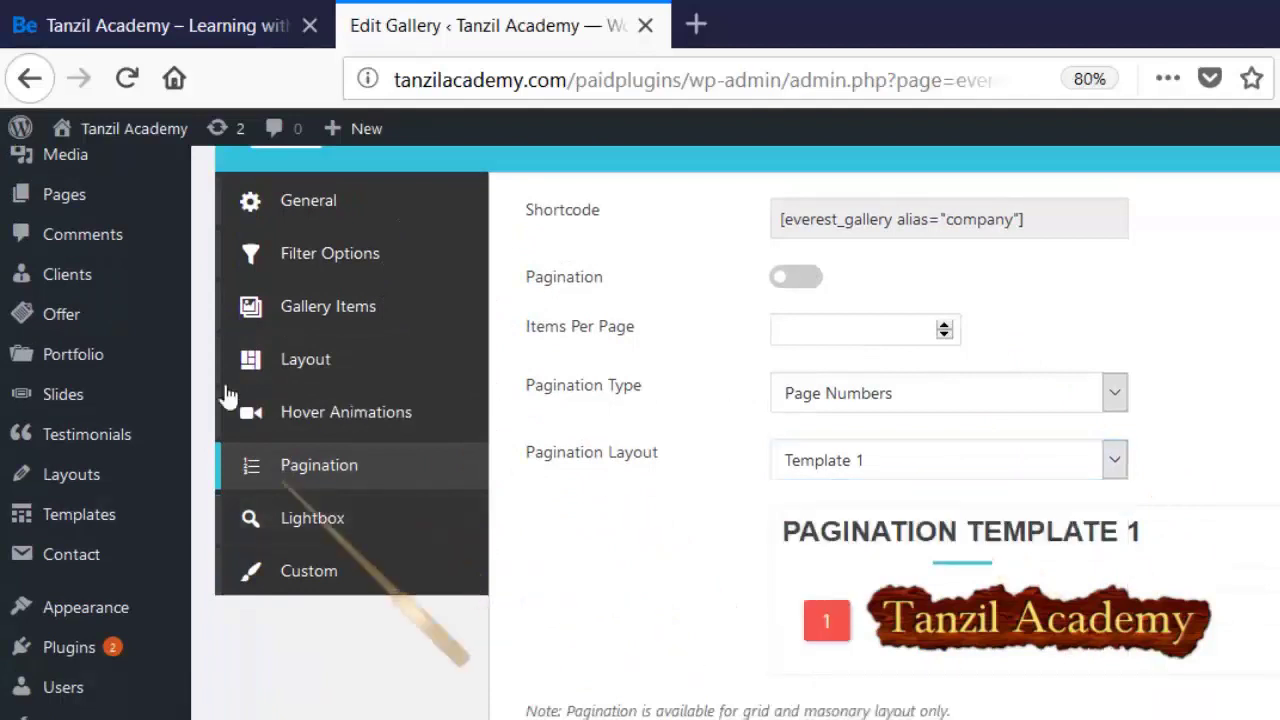
# Open the gallery's lightbox settings and look through the available lightbox types.
pyautogui.click(312, 518)
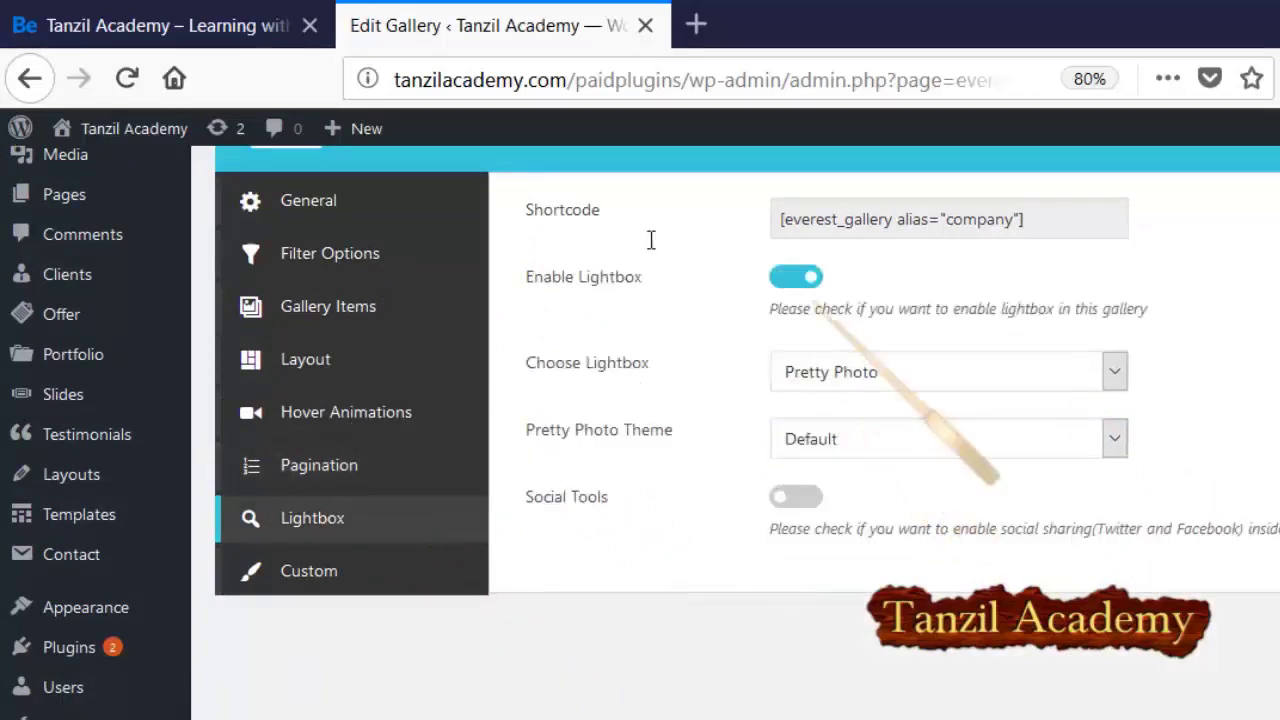
pyautogui.press('Tab')
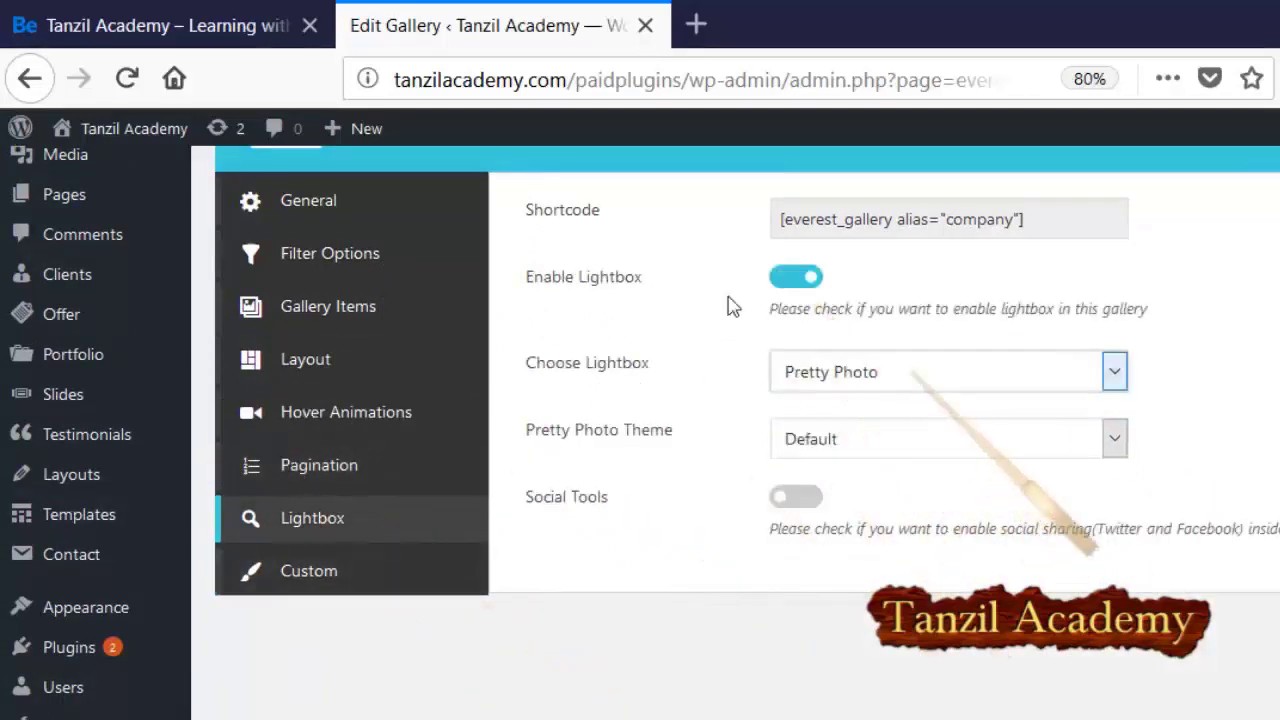
pyautogui.hotkey('alt', 'Down')
pyautogui.press('Down')
pyautogui.press('Down')
pyautogui.press('Up')
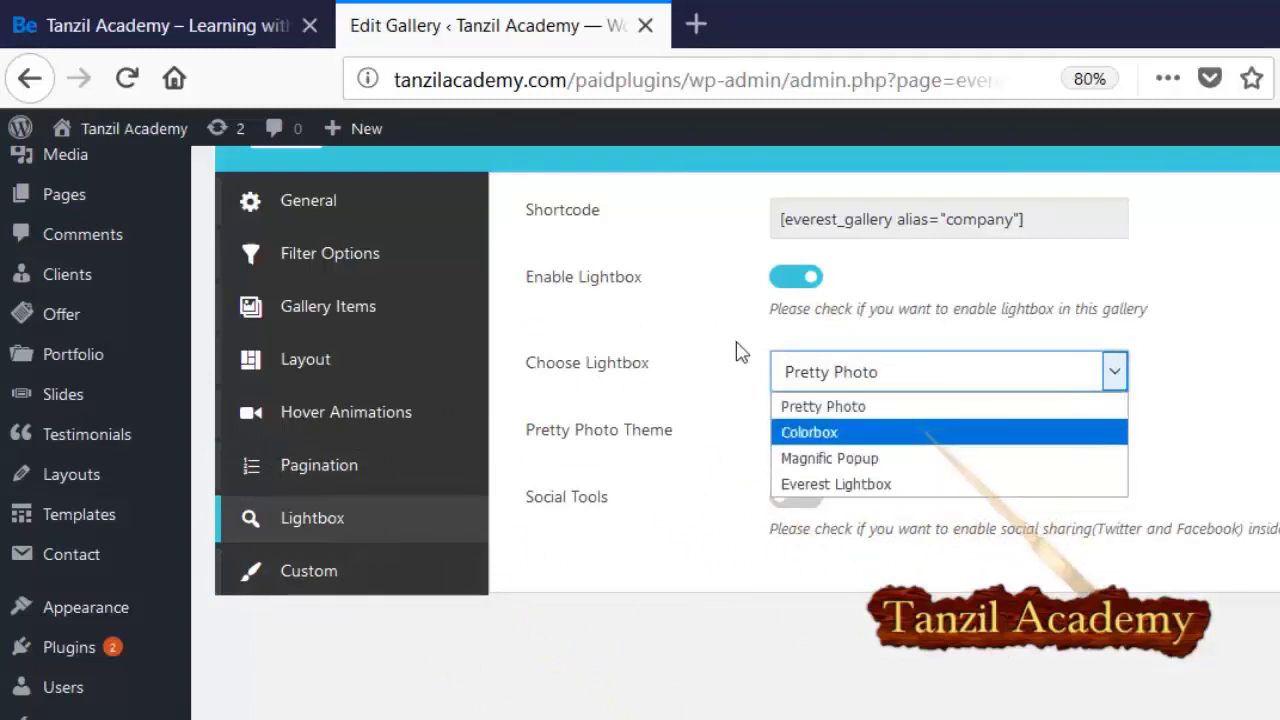
pyautogui.press('Down')
pyautogui.press('Down')
pyautogui.press('Escape')
# Try Magnific Popup as the gallery's lightbox and switch the choice back to Pretty Photo.
pyautogui.hotkey('alt', 'Down')
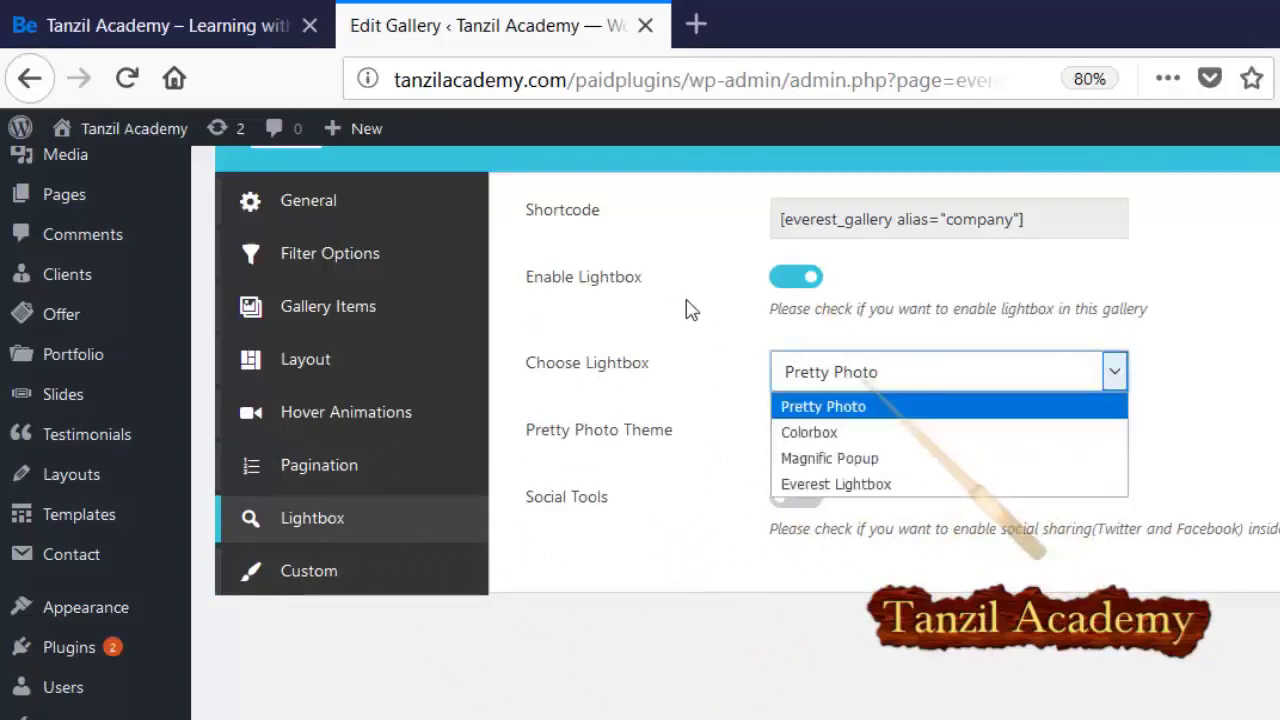
pyautogui.press('Down')
pyautogui.press('Down')
pyautogui.press('Return')
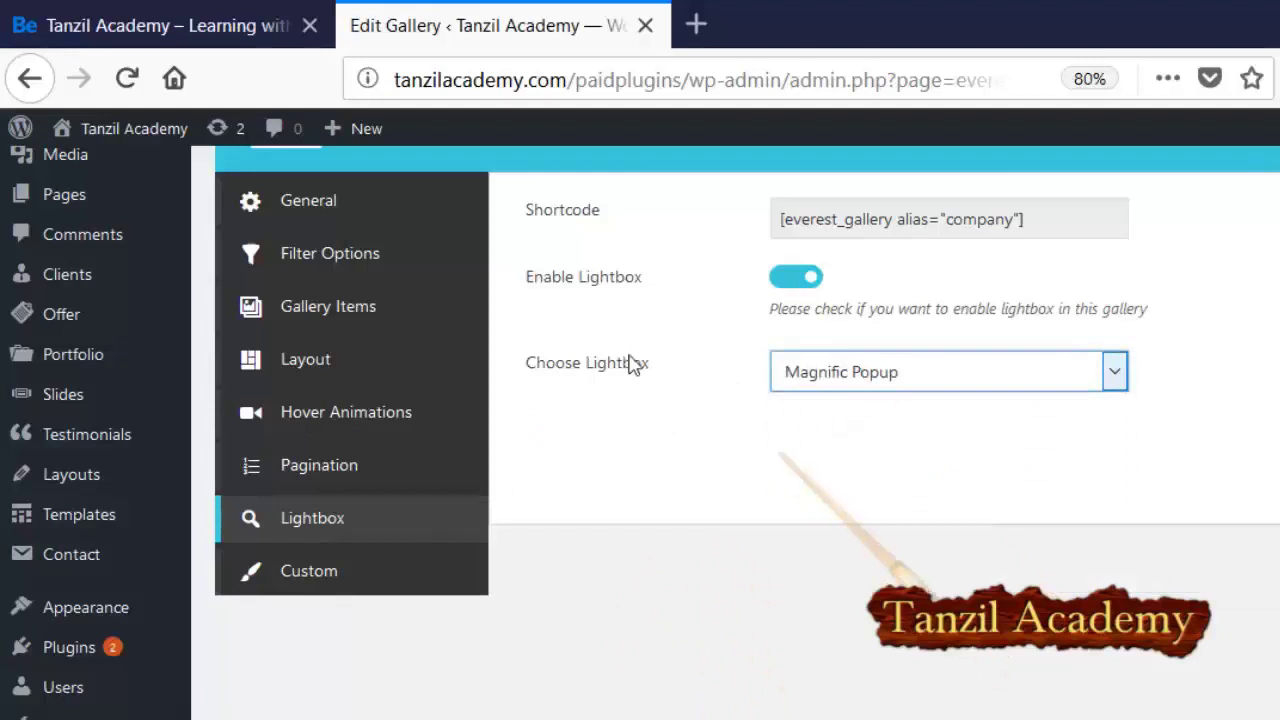
pyautogui.hotkey('alt', 'Down')
pyautogui.press('Up')
pyautogui.press('Up')
pyautogui.press('Return')
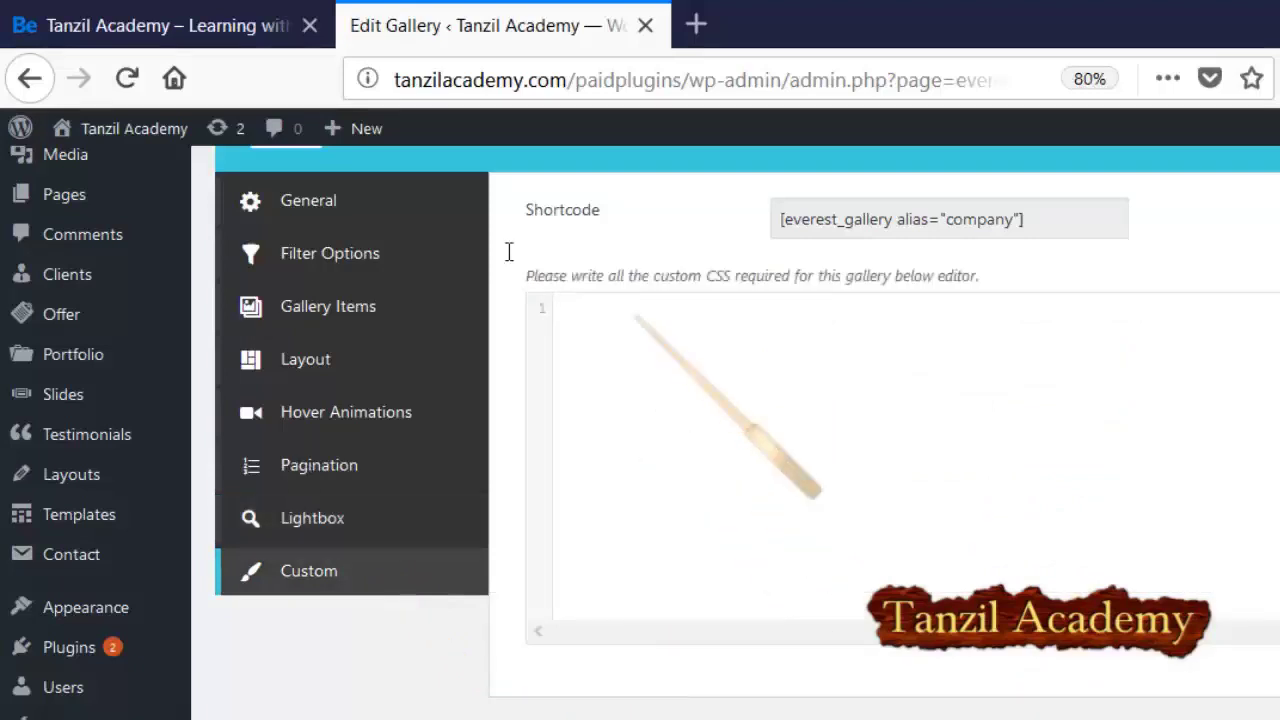
# Preview the company gallery, examine its slideshow and captions, and return to the gallery's general settings.
pyautogui.scroll(2, 650, 280)
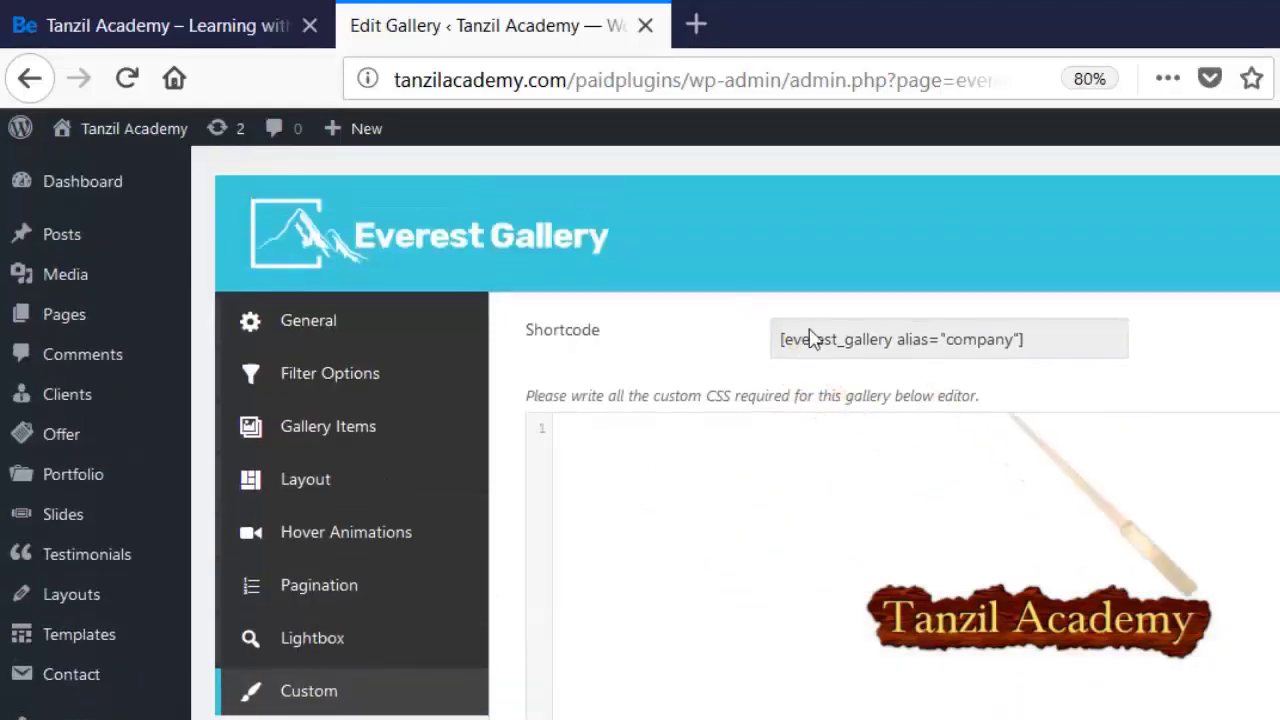
pyautogui.click(1238, 279)
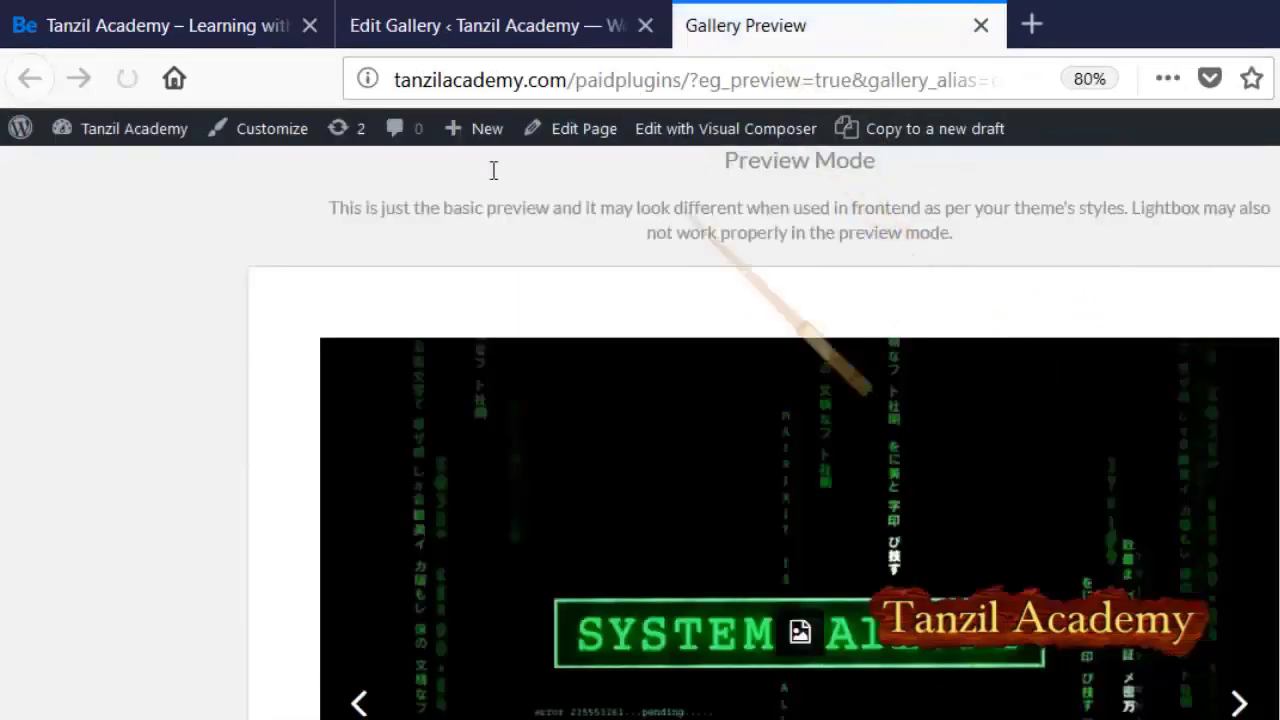
pyautogui.scroll(-3, 50, 278)
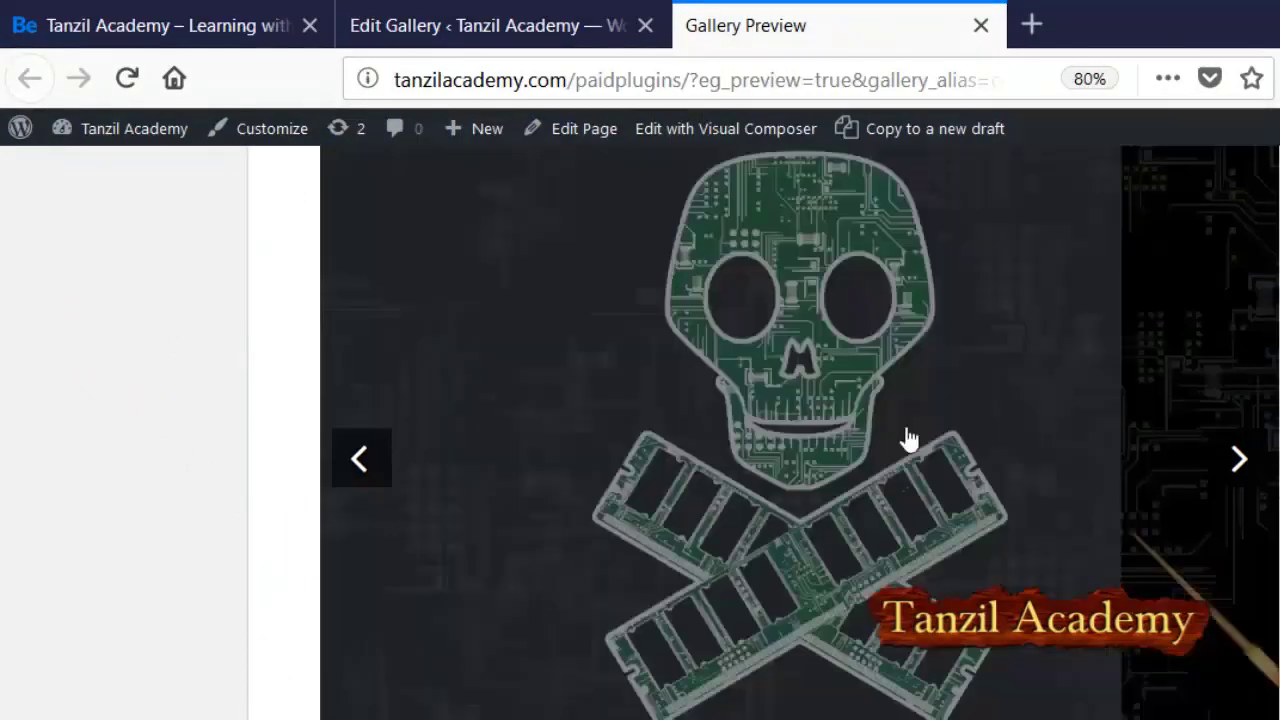
pyautogui.scroll(-2, 620, 492)
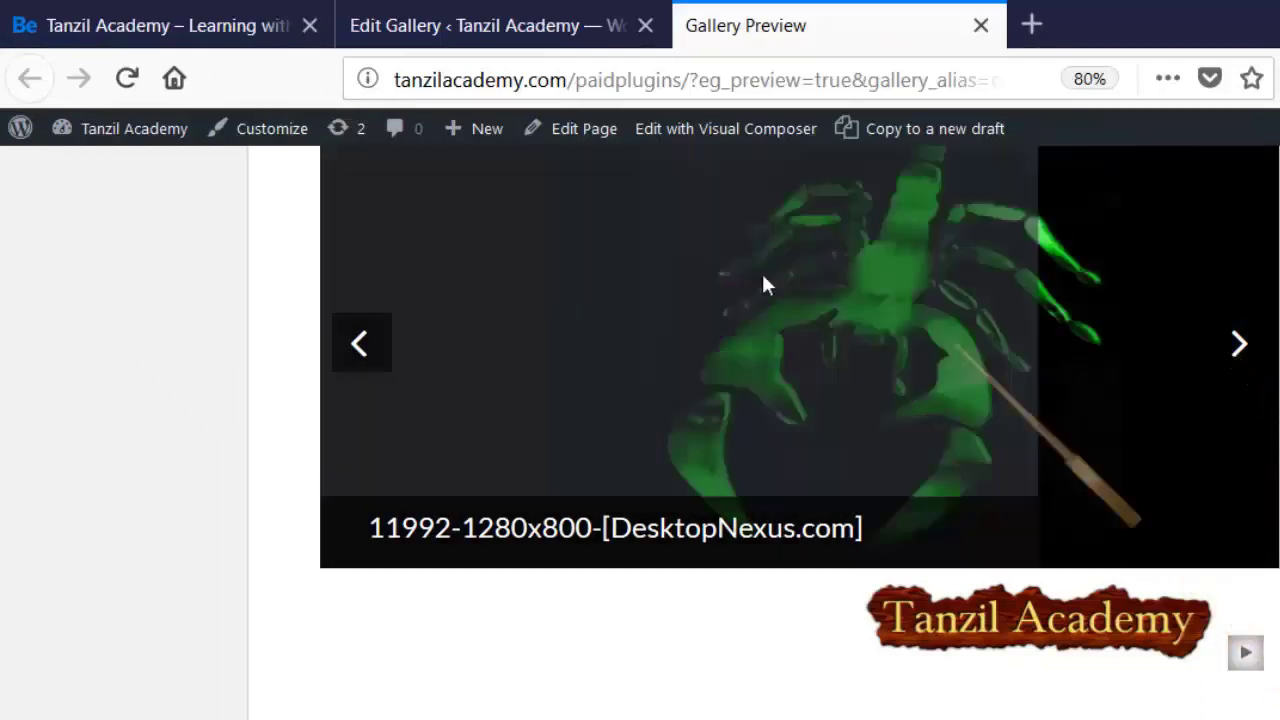
pyautogui.scroll(4, 748, 320)
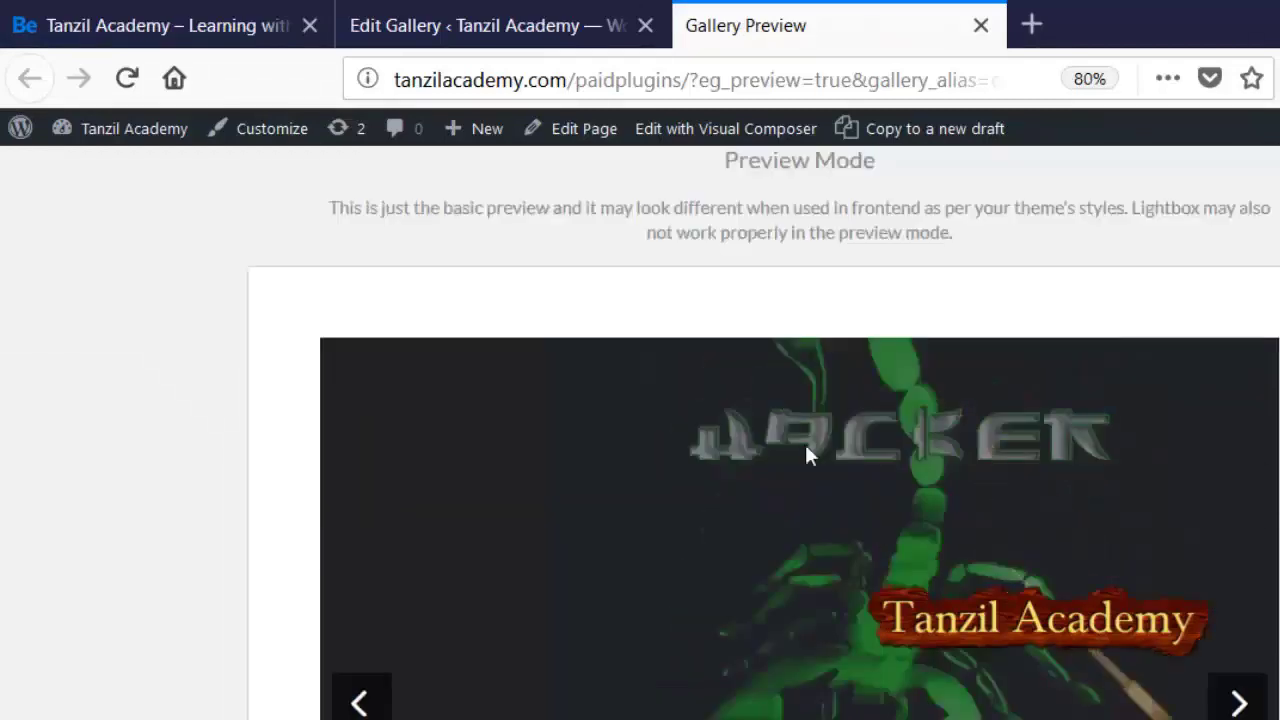
pyautogui.middleClick(786, 22)
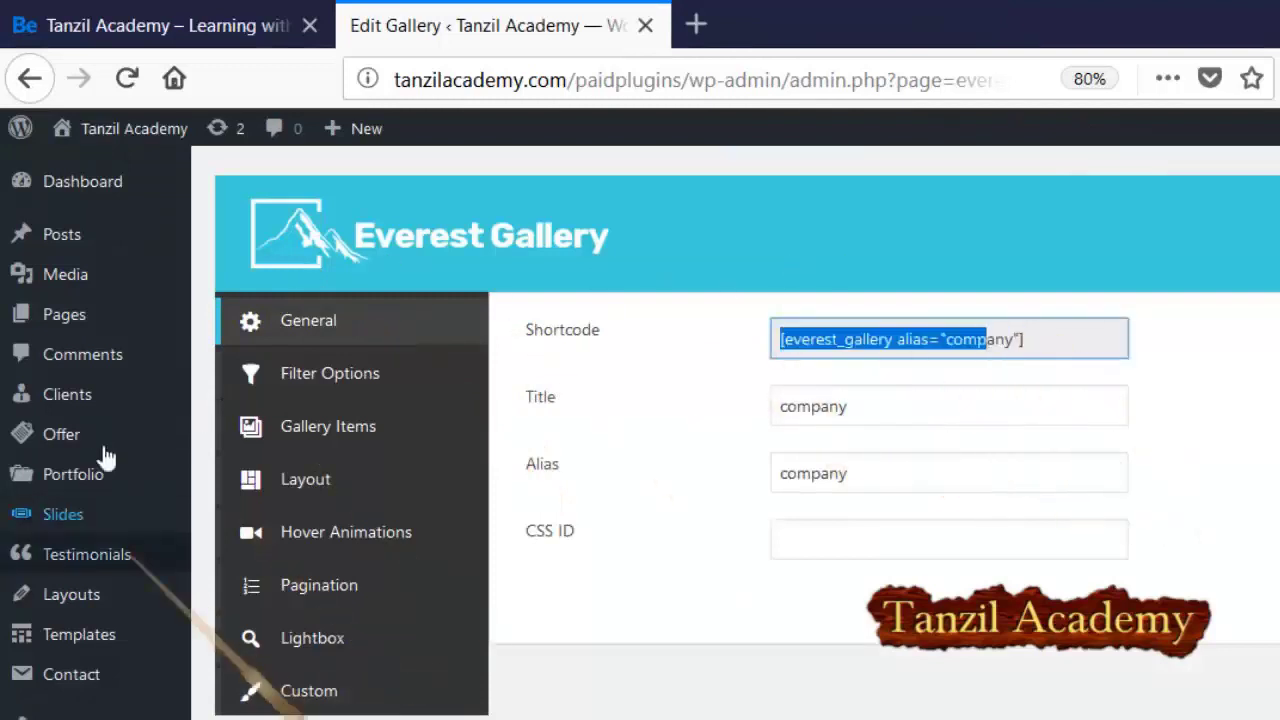
pyautogui.scroll(-5, 120, 450)
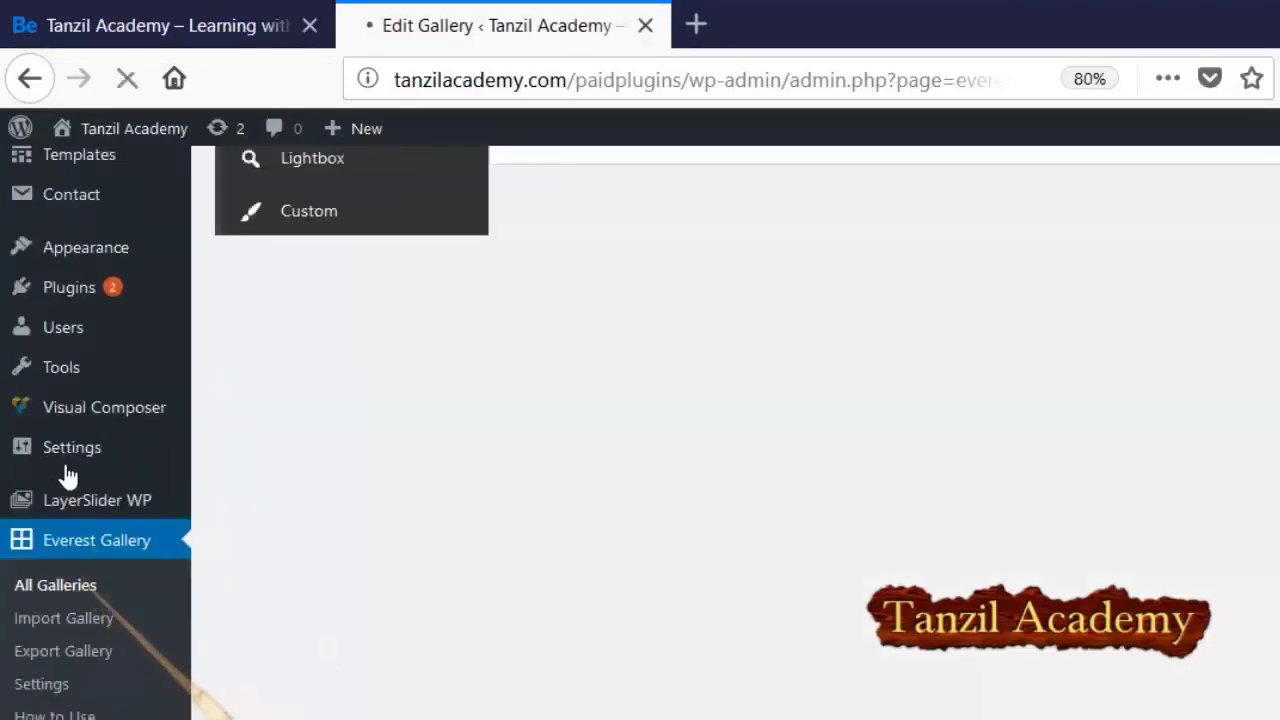